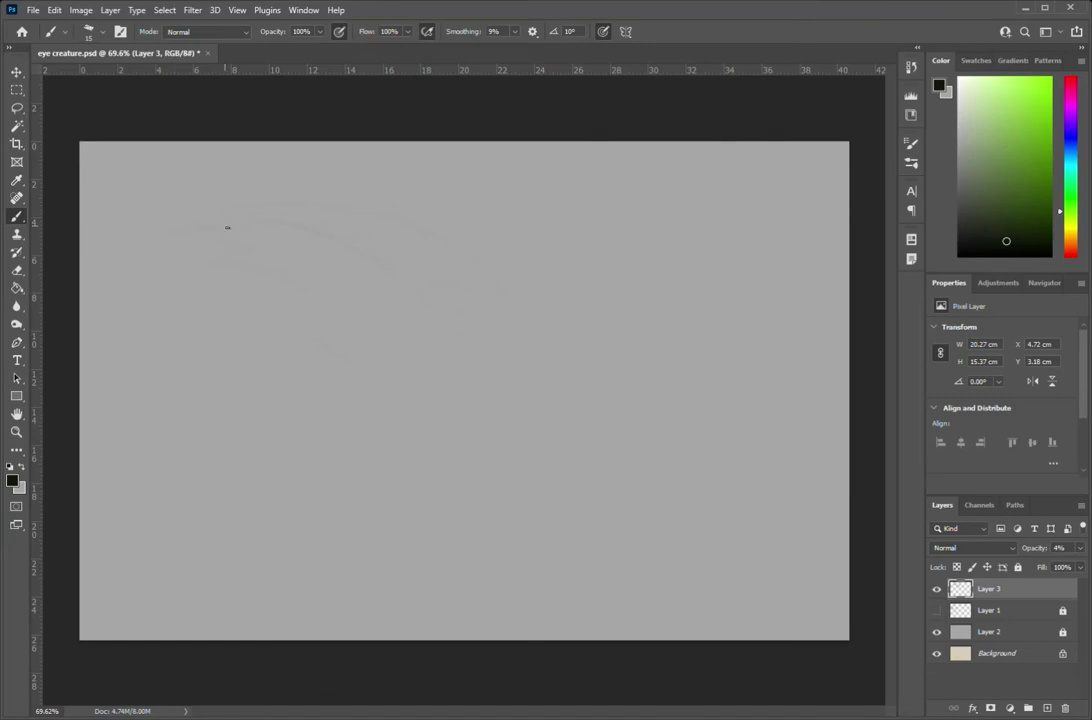
Step: On a new layer, draw a leaf-like crest with midrib and veins above the lower head
key("ctrl+shift+alt+n")
mouse_move(171, 232)
left_mouse_down()
mouse_move(219, 219)
mouse_move(536, 341)
mouse_move(446, 322)
mouse_move(537, 347)
left_mouse_up()
left_click_drag(220, 213, 410, 265)
left_click_drag(350, 240, 378, 205)
left_click_drag(383, 262, 436, 231)
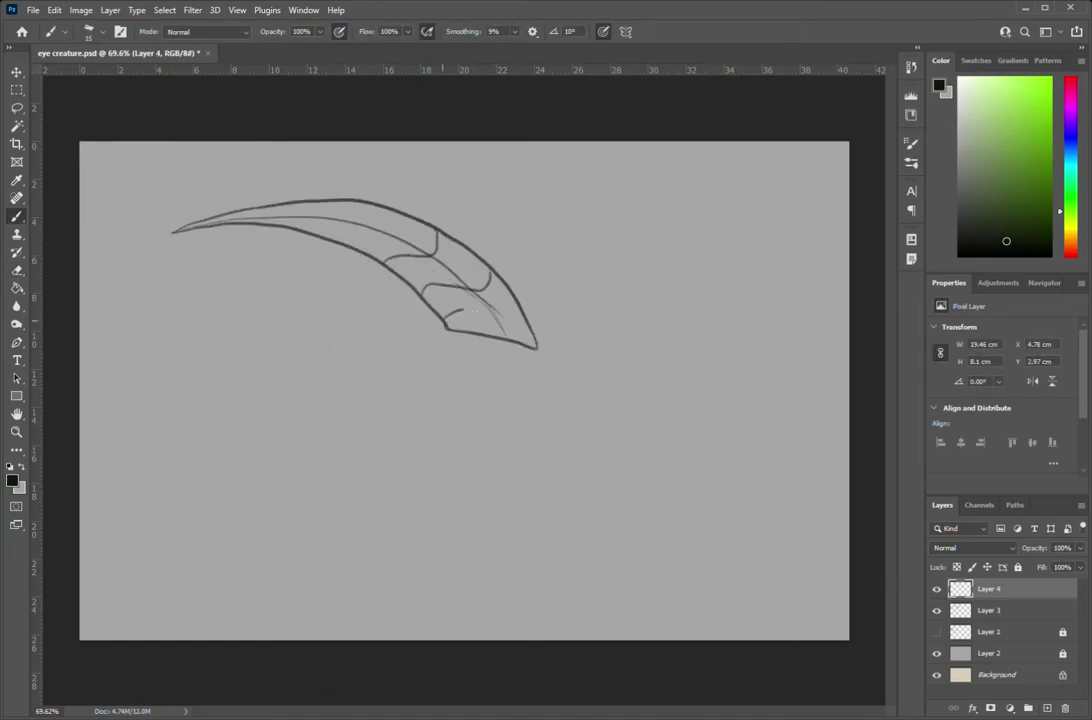
left_click_drag(420, 292, 488, 262)
left_click_drag(447, 330, 505, 312)
mouse_move(212, 266)
left_mouse_down()
mouse_move(333, 308)
mouse_move(353, 361)
mouse_move(490, 328)
left_mouse_up()
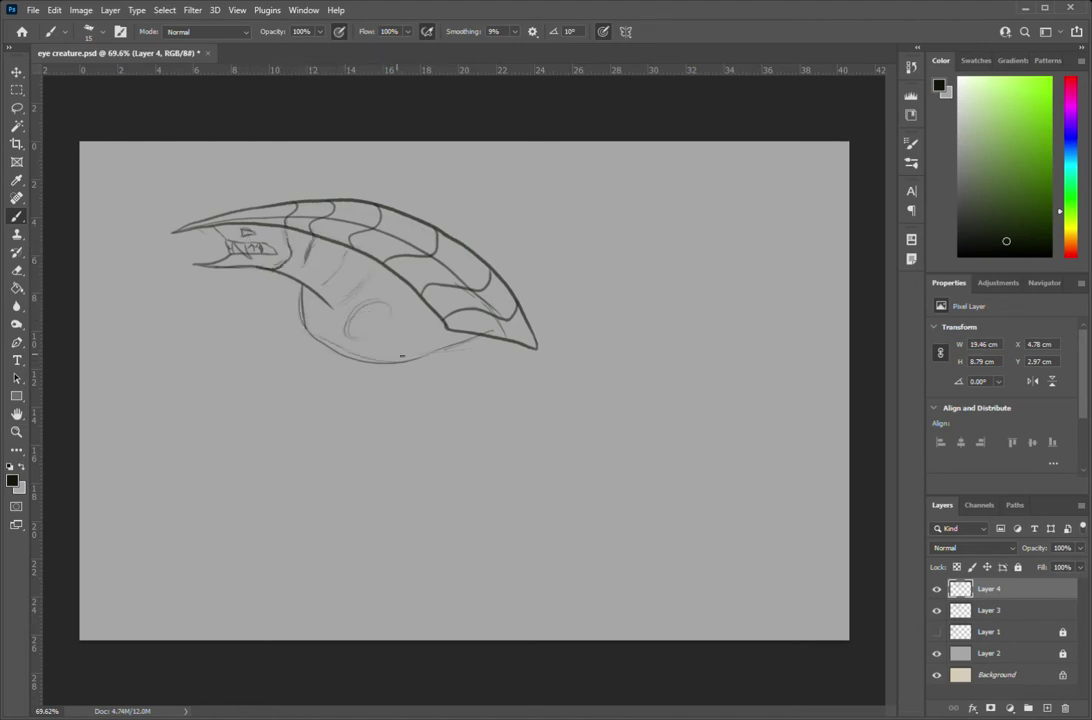
Step: Sketch the body outline, circled eye with shading, lower jaw and neck
left_click_drag(1011, 617, 1065, 708)
left_click_drag(400, 360, 467, 414)
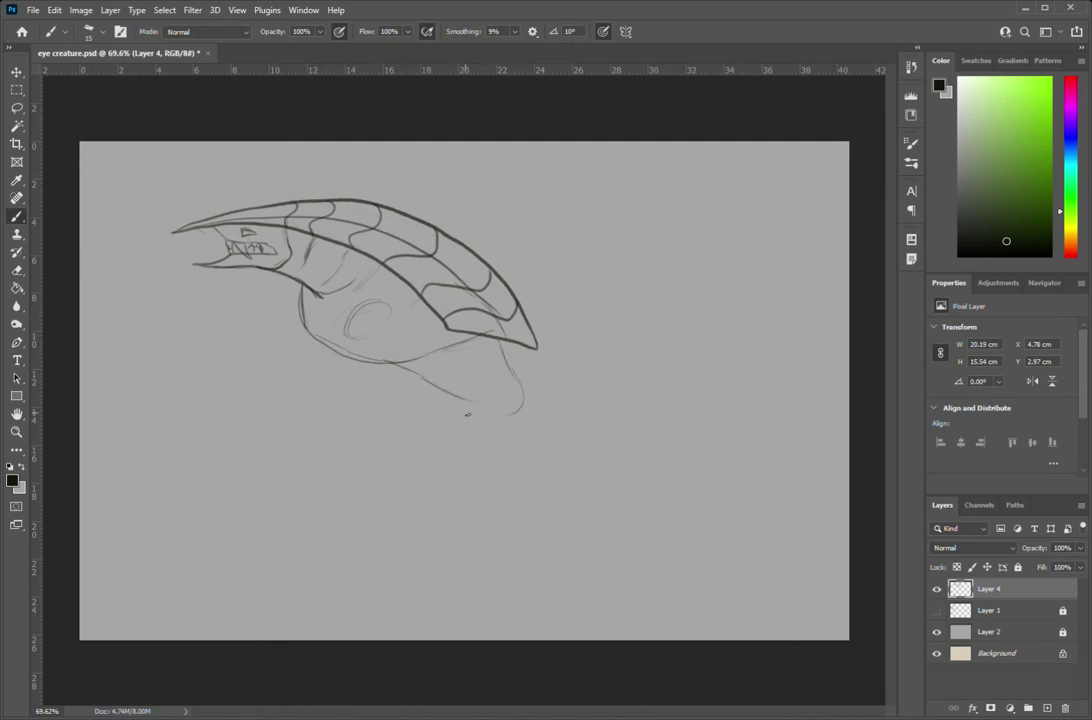
left_click_drag(395, 345, 405, 415)
left_click_drag(465, 425, 500, 495)
mouse_move(340, 300)
left_mouse_down()
mouse_move(335, 340)
mouse_move(360, 330)
left_mouse_up()
mouse_move(365, 285)
left_mouse_down()
mouse_move(390, 310)
mouse_move(375, 400)
left_mouse_up()
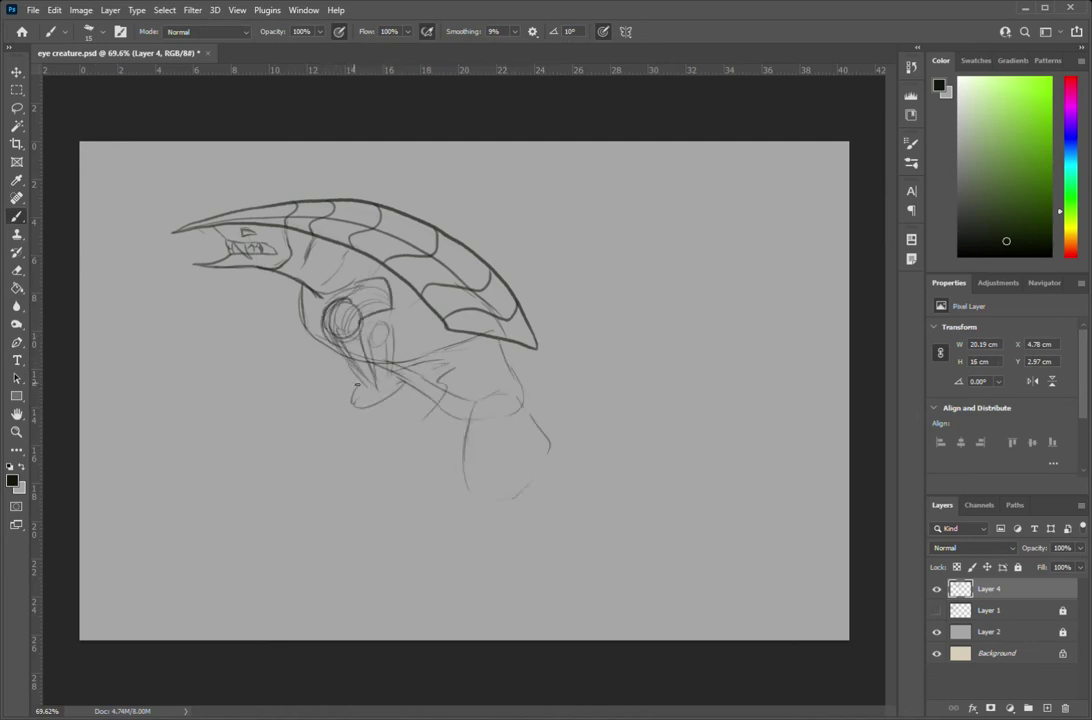
left_click_drag(440, 385, 285, 440)
left_click_drag(305, 470, 440, 402)
Step: Draw the forward arm with clawed fingers and the legs down to the foot
left_click_drag(280, 440, 240, 515)
mouse_move(285, 455)
left_mouse_down()
mouse_move(270, 530)
mouse_move(300, 480)
left_mouse_up()
left_click_drag(245, 465, 255, 515)
left_click_drag(520, 395, 555, 460)
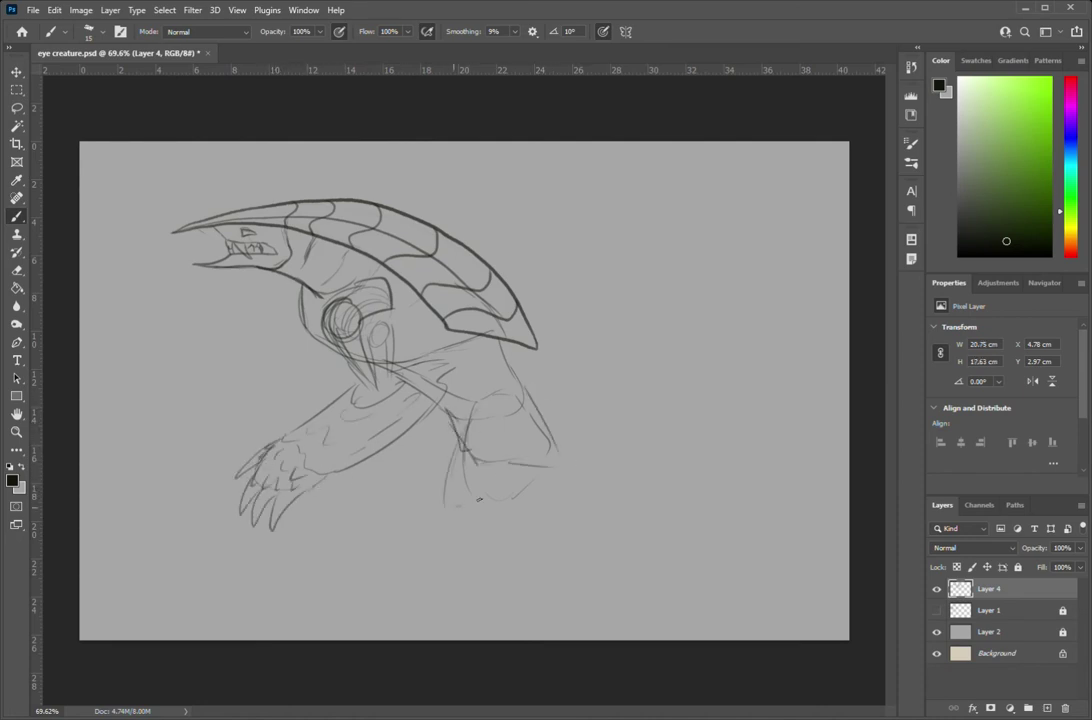
mouse_move(465, 420)
left_mouse_down()
mouse_move(445, 500)
mouse_move(500, 595)
left_mouse_up()
Step: Draw the long curved tail with upper and lower contours, forked fin and wavy spine
left_click_drag(445, 607, 530, 605)
left_click_drag(510, 480, 710, 588)
left_click_drag(548, 435, 760, 530)
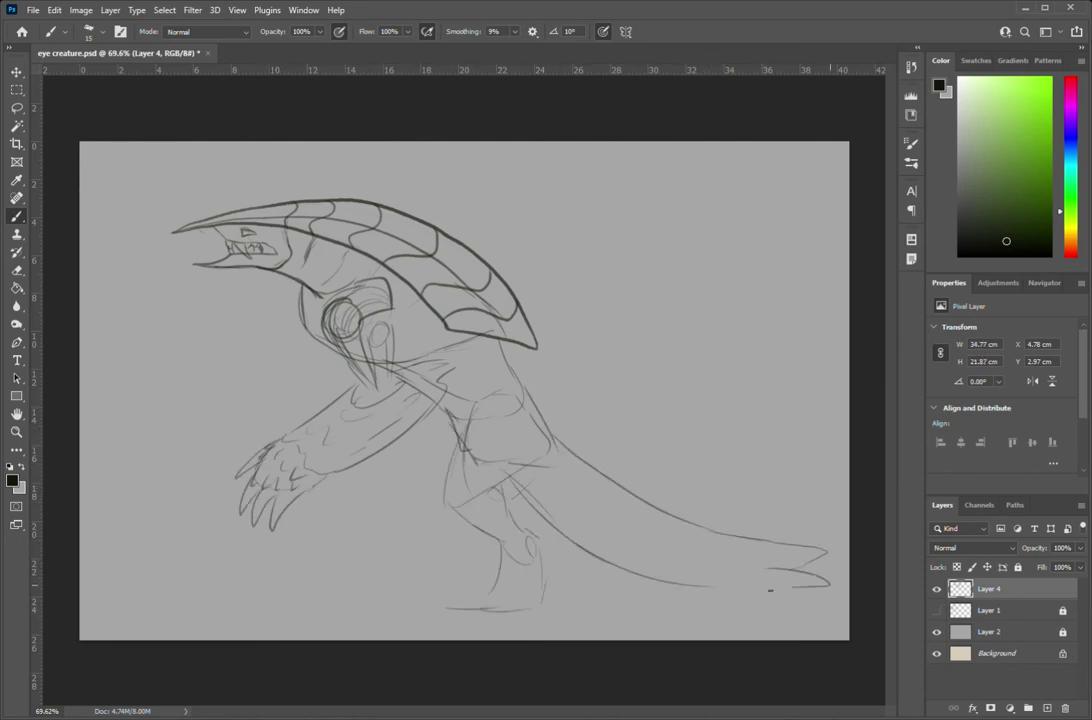
left_click_drag(520, 485, 765, 575)
left_click_drag(720, 528, 828, 550)
left_click_drag(740, 560, 830, 585)
left_click_drag(625, 525, 705, 522)
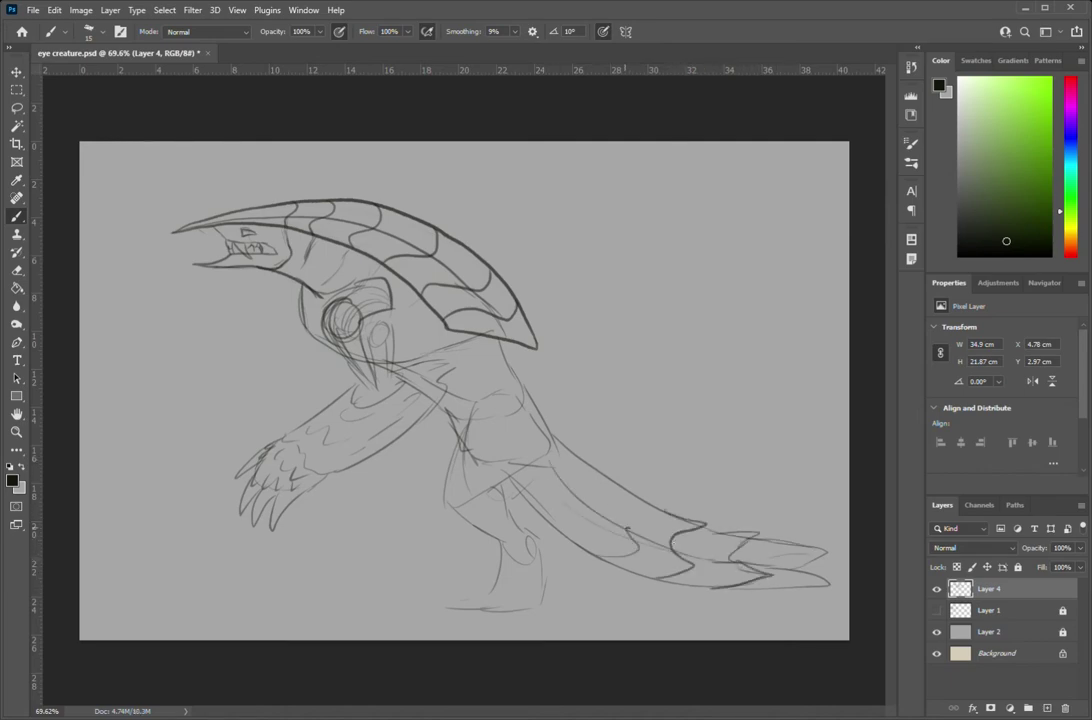
Step: Add the body contour and hip stroke, then scale the sketch down toward the upper left
left_click_drag(500, 347, 550, 440)
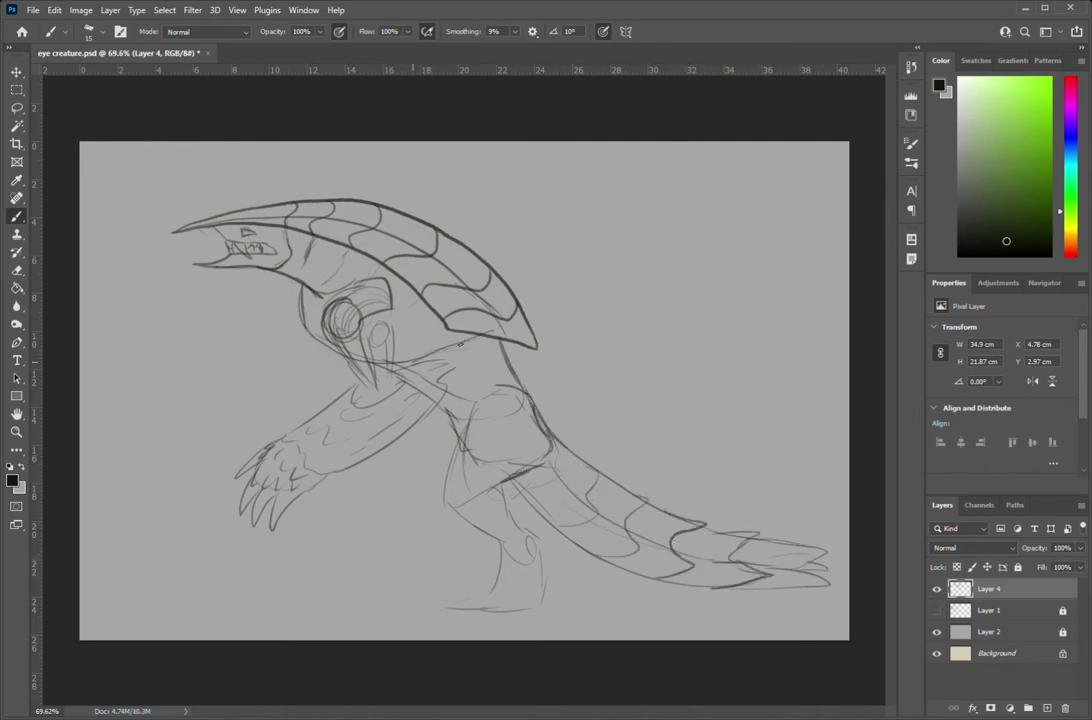
left_click_drag(505, 478, 540, 456)
key("ctrl+t")
left_click_drag(834, 615, 519, 414)
Step: Confirm the smaller first sketch and, on a new layer, rough out the second pose's head, body and neck
left_click_drag(324, 280, 239, 231)
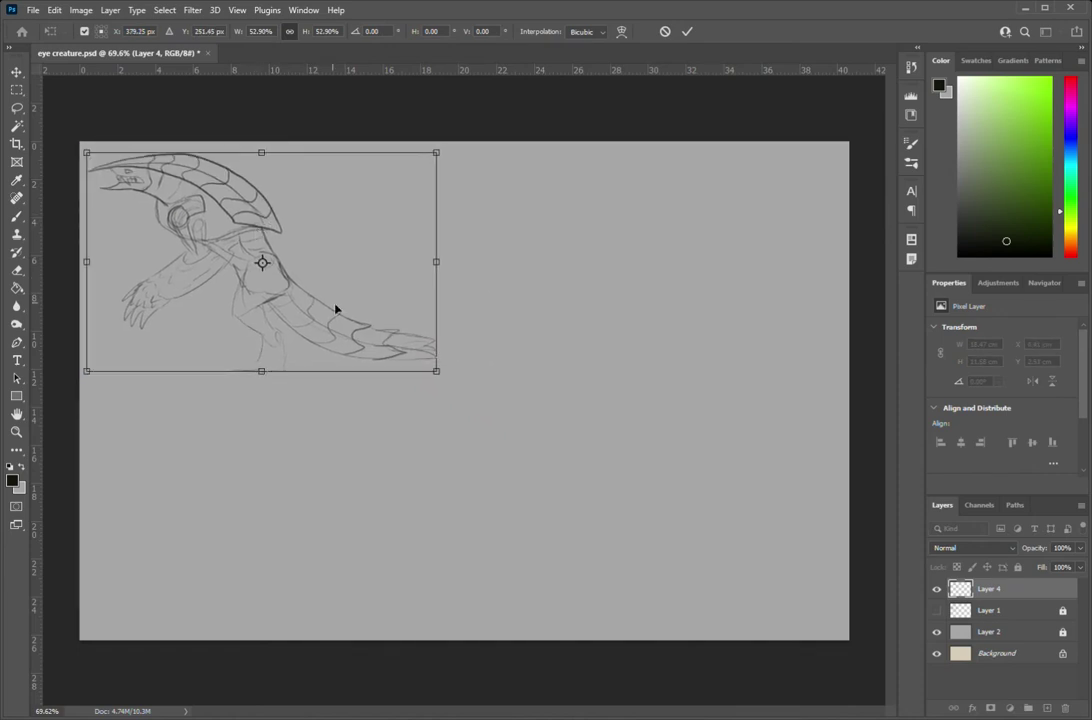
key("Return")
key("ctrl+shift+alt+n")
left_click_drag(572, 292, 598, 294)
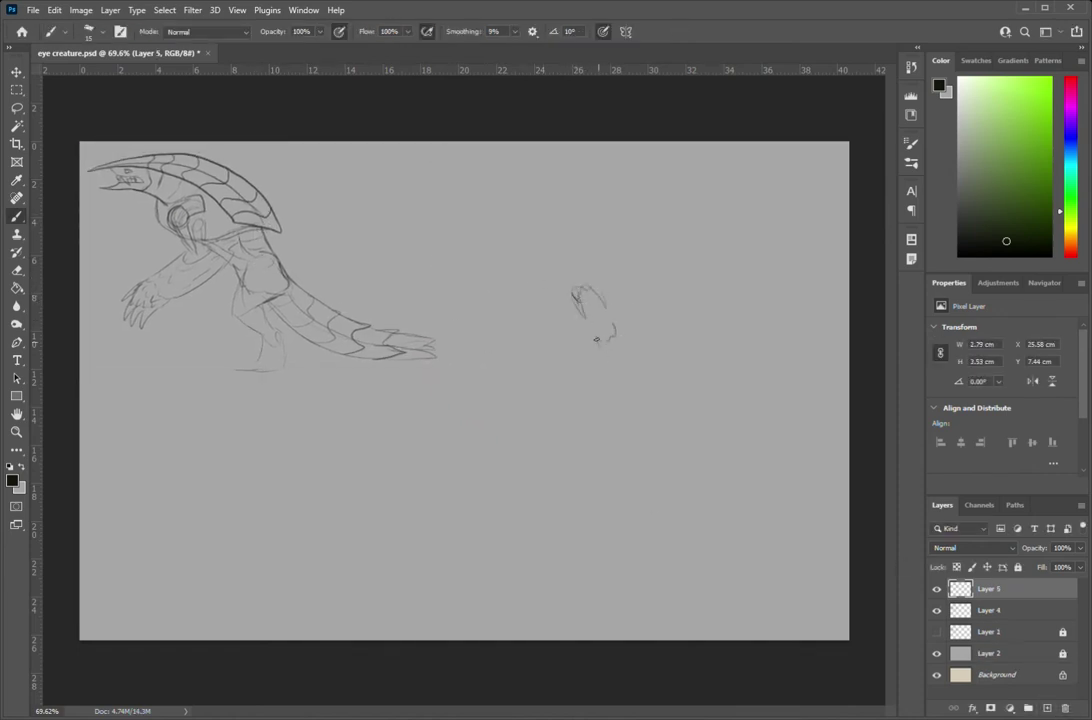
mouse_move(596, 339)
left_mouse_down()
mouse_move(585, 295)
mouse_move(522, 238)
mouse_move(612, 270)
left_mouse_up()
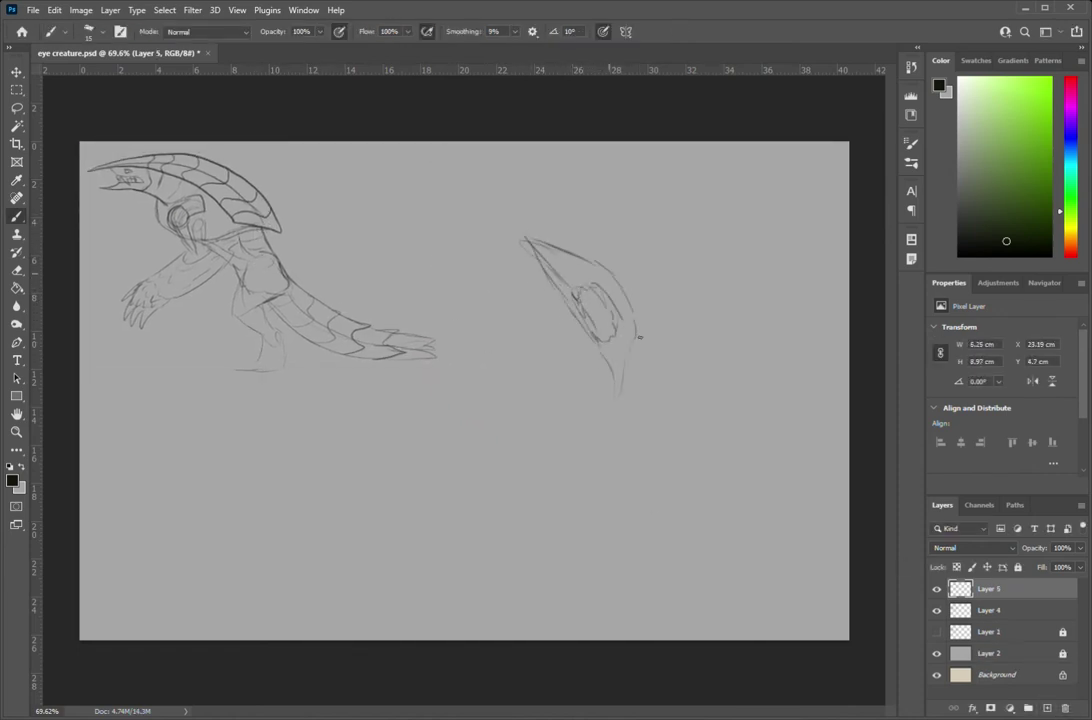
left_click_drag(490, 460, 408, 555)
left_click_drag(540, 398, 515, 440)
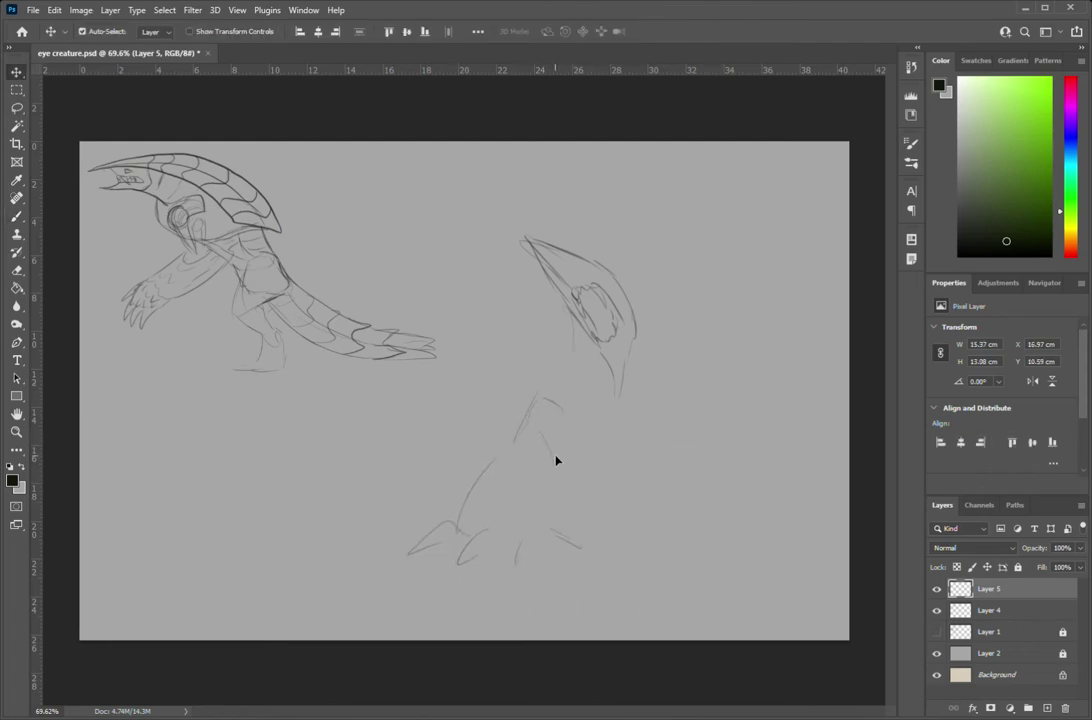
left_click_drag(575, 305, 555, 400)
Step: Move the lower body slightly upward and rotate and shift the head slightly
left_click_drag(635, 335, 645, 395)
key("l")
left_click_drag(500, 395, 622, 487)
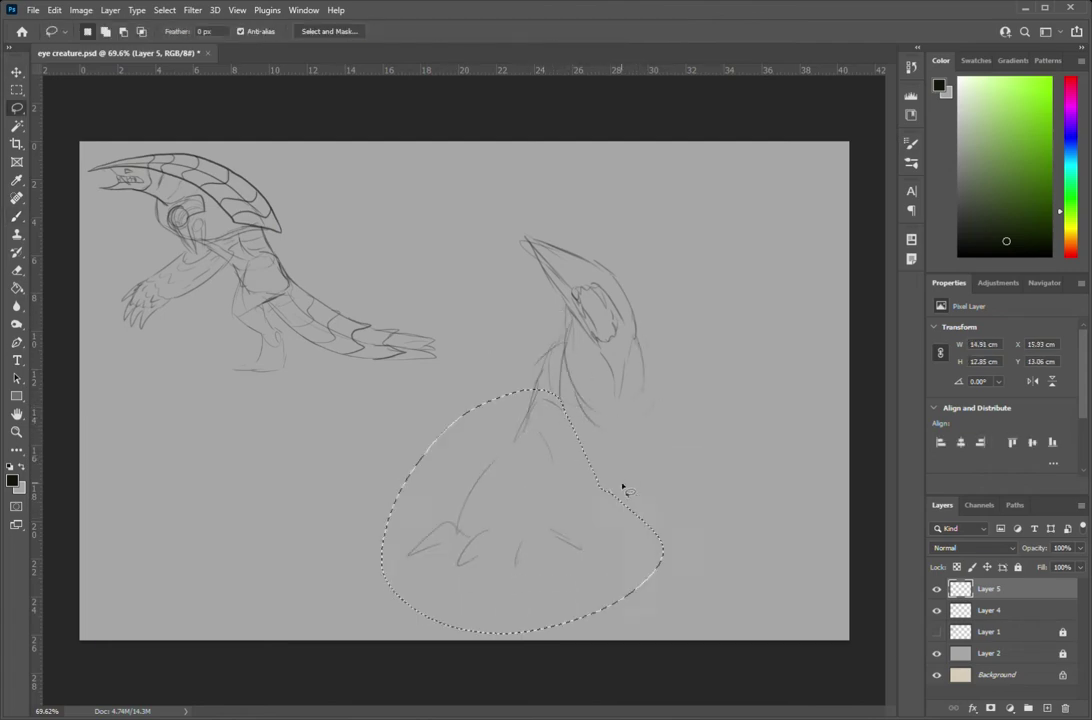
key("v")
left_click_drag(555, 460, 555, 445)
key("l")
left_click_drag(548, 380, 556, 383)
key("ctrl+t")
left_click_drag(680, 190, 626, 336)
key("Return")
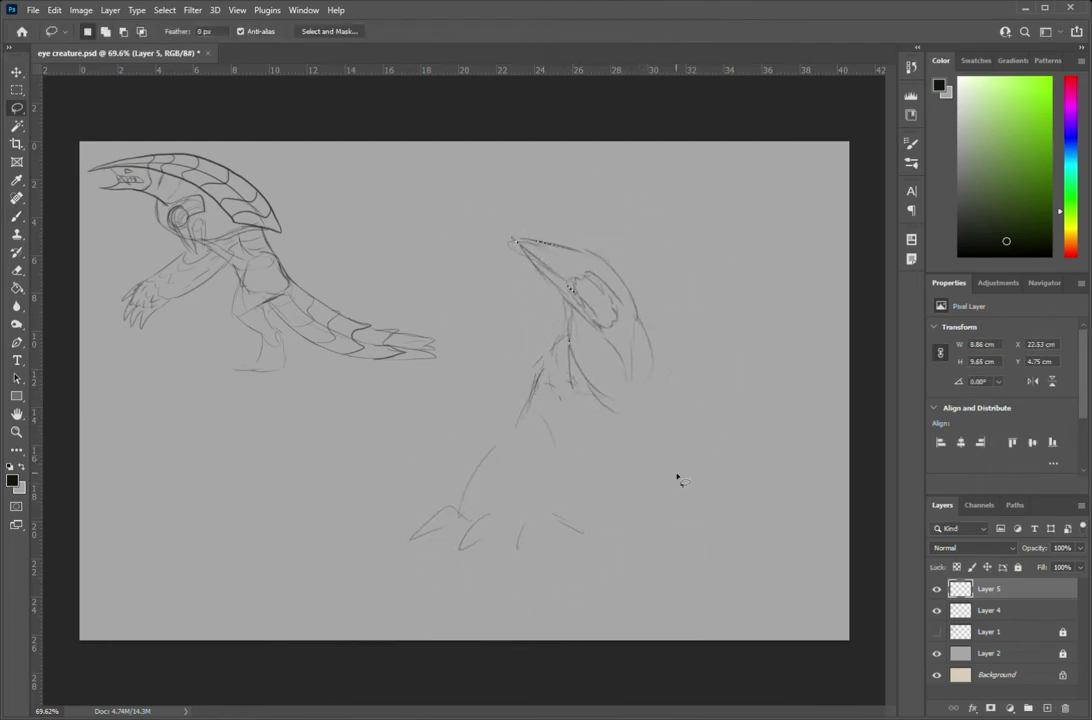
Step: Draw a round hand shape, darken the neck, then move the hand up and enlarge it
key("b")
mouse_move(700, 295)
left_mouse_down()
mouse_move(760, 290)
mouse_move(665, 325)
left_mouse_up()
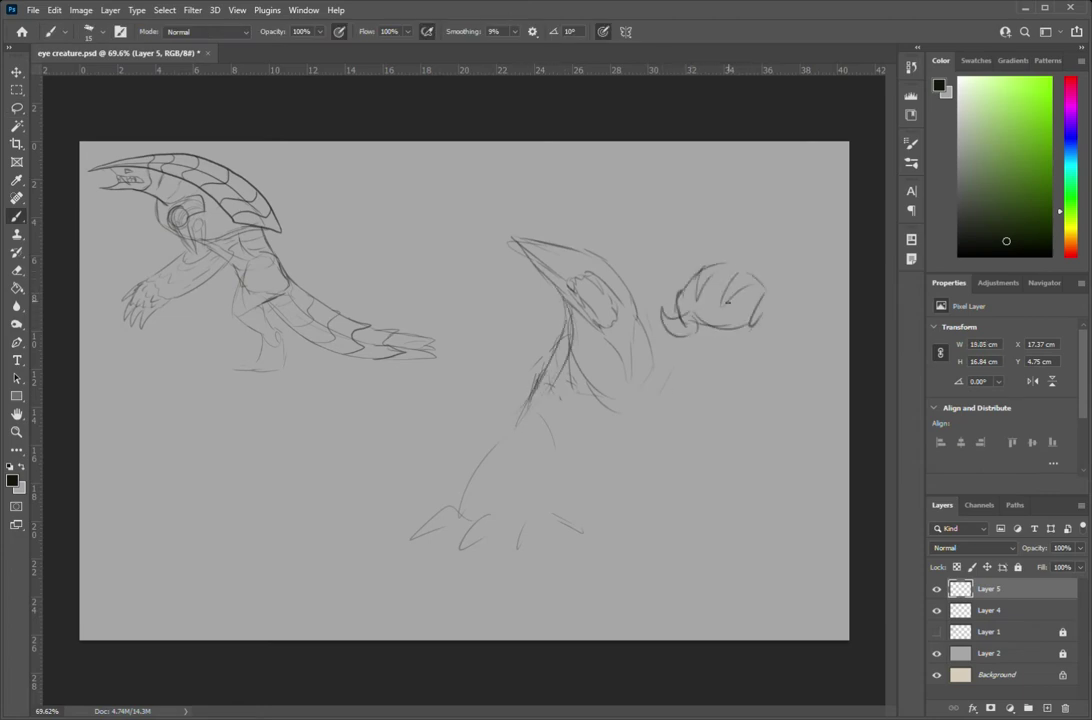
left_click_drag(700, 375, 775, 335)
left_click_drag(575, 335, 548, 405)
key("l")
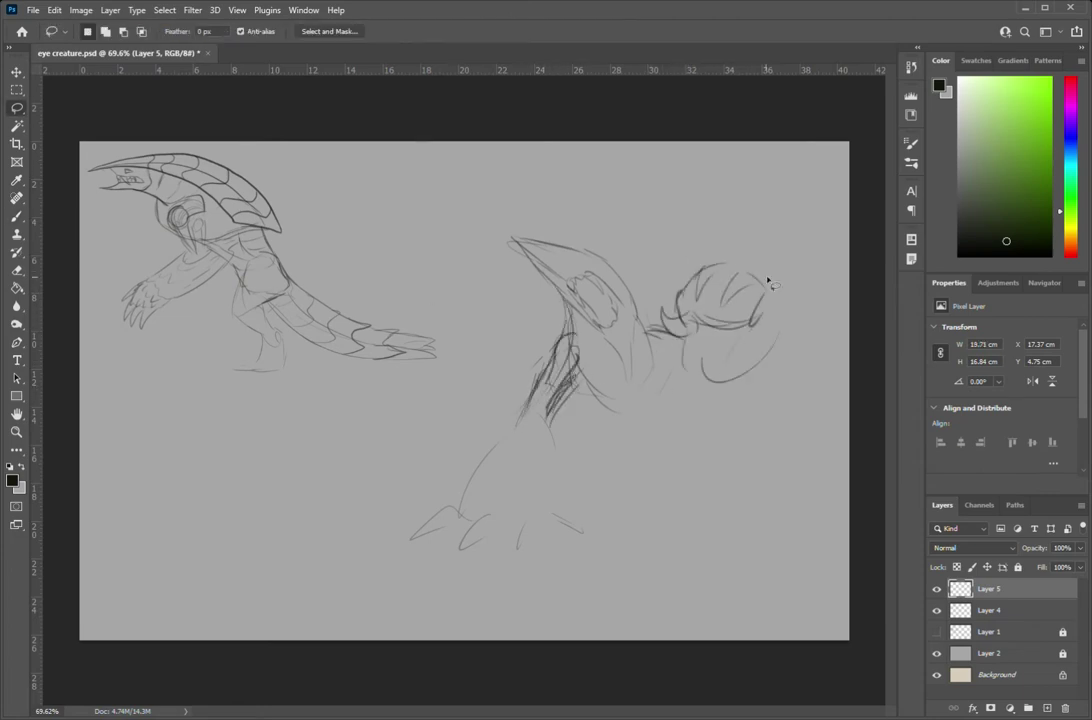
left_click_drag(768, 281, 768, 300)
key("ctrl+t")
mouse_move(830, 335)
left_mouse_down()
mouse_move(843, 279)
mouse_move(834, 256)
left_mouse_up()
key("Return")
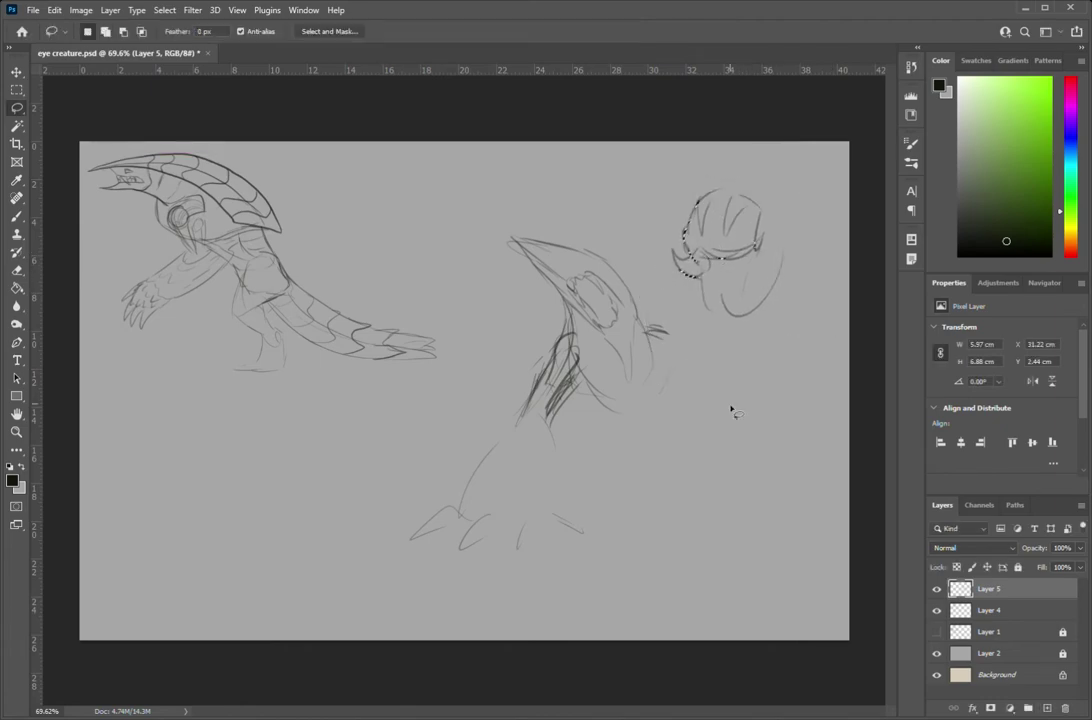
Step: Draw the arm joining the raised hand, finger loops, and lines linking hand to body
key("b")
left_click_drag(650, 335, 700, 290)
left_click_drag(705, 370, 751, 319)
left_click_drag(690, 215, 720, 180)
mouse_move(730, 225)
left_mouse_down()
mouse_move(760, 195)
mouse_move(790, 215)
left_mouse_up()
left_click_drag(552, 430, 548, 500)
Step: Sketch the body sides and belly, both legs with clawed feet, and a tail curving left
left_click_drag(534, 389, 479, 464)
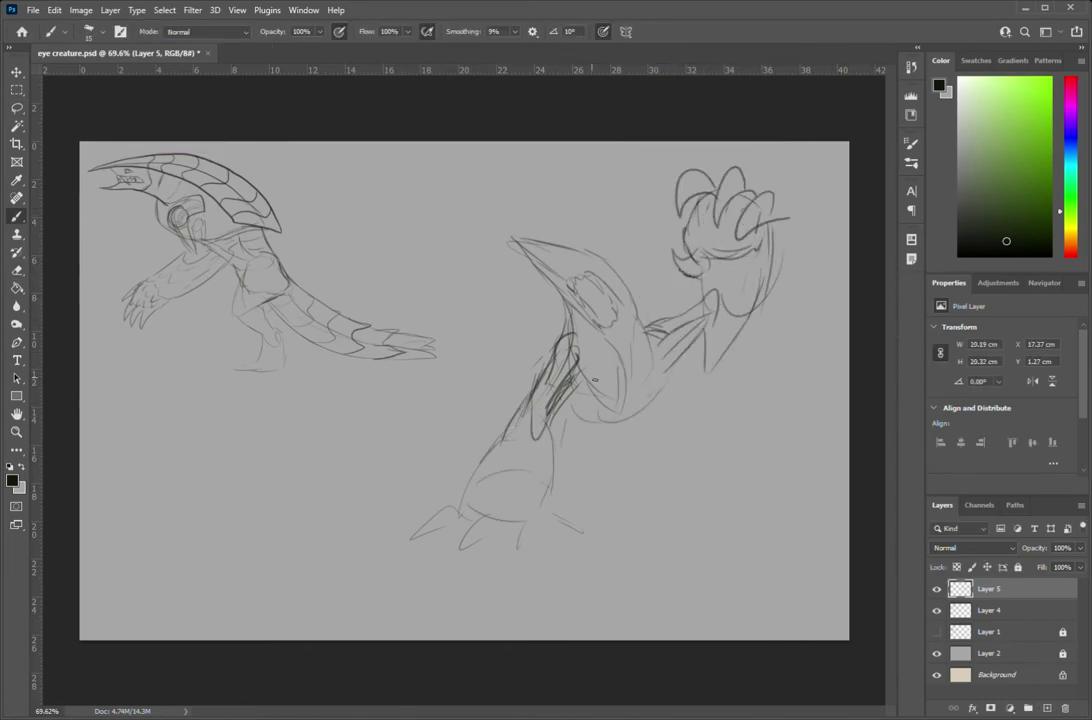
mouse_move(655, 335)
left_mouse_down()
mouse_move(625, 412)
mouse_move(633, 425)
left_mouse_up()
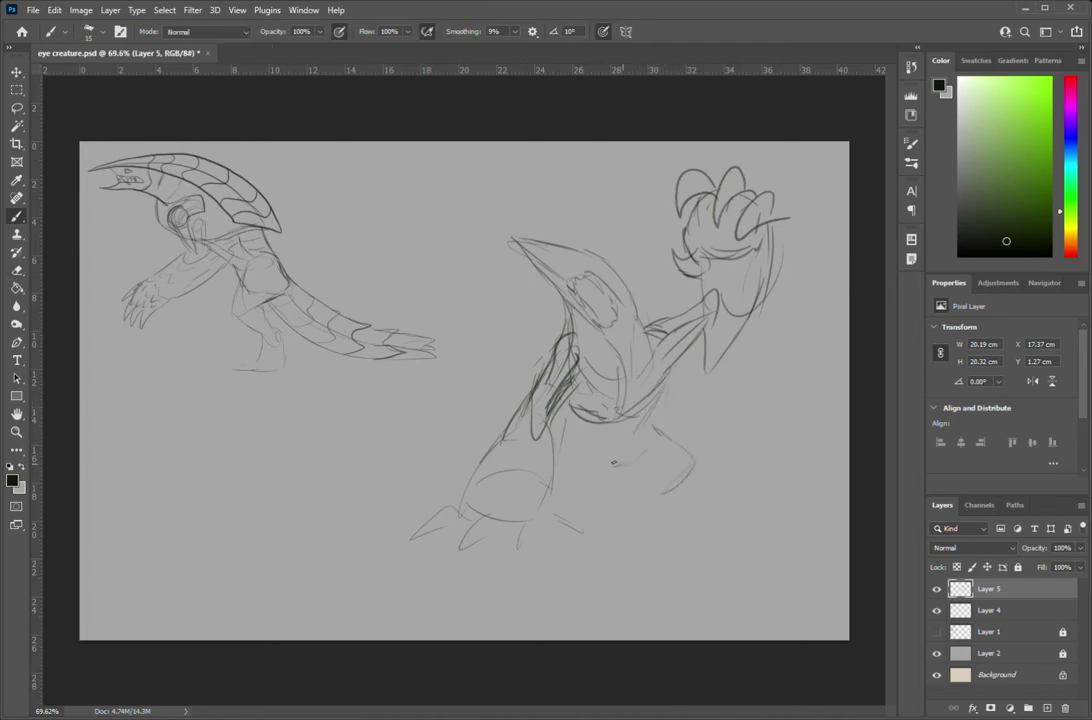
left_click_drag(562, 425, 585, 492)
left_click_drag(640, 460, 690, 470)
left_click_drag(630, 495, 695, 522)
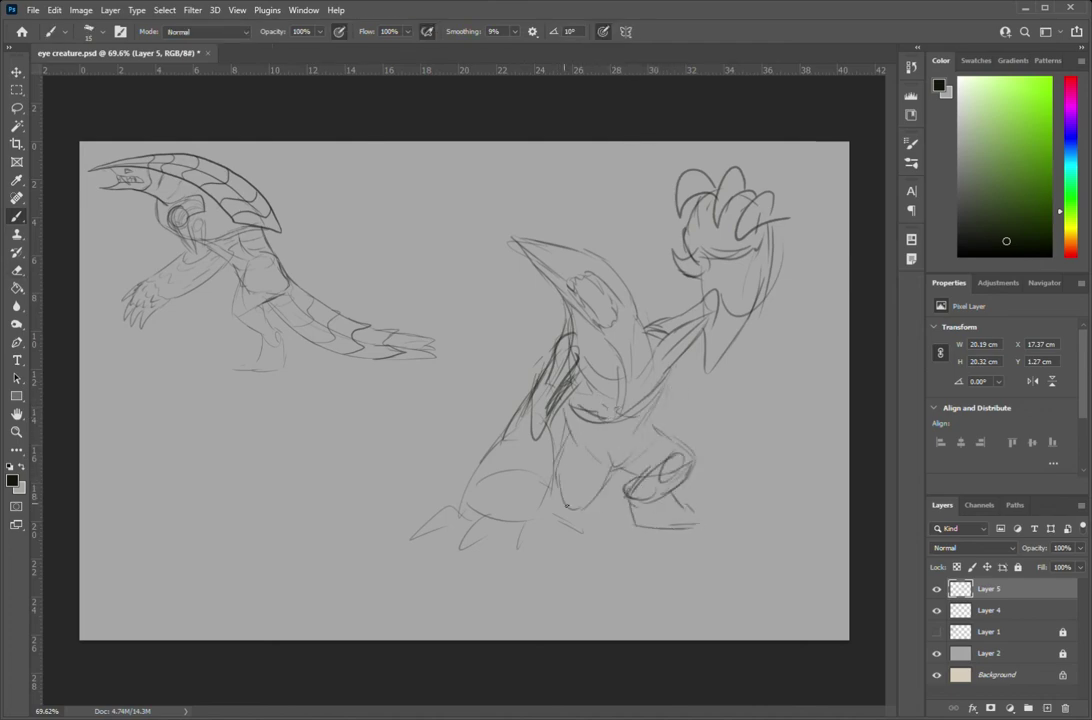
mouse_move(462, 545)
left_mouse_down()
mouse_move(490, 512)
mouse_move(590, 532)
left_mouse_up()
mouse_move(480, 390)
left_mouse_down()
mouse_move(395, 470)
mouse_move(499, 350)
mouse_move(345, 500)
left_mouse_up()
Step: Select the legs with the Lasso and distort them into a better stance
key("l")
mouse_move(653, 413)
left_mouse_down()
mouse_move(553, 414)
mouse_move(590, 476)
left_mouse_up()
key("ctrl+t")
key("Return")
Step: Darken the right leg and knee, add chest lines, and sketch a faint spiky tail arc
key("b")
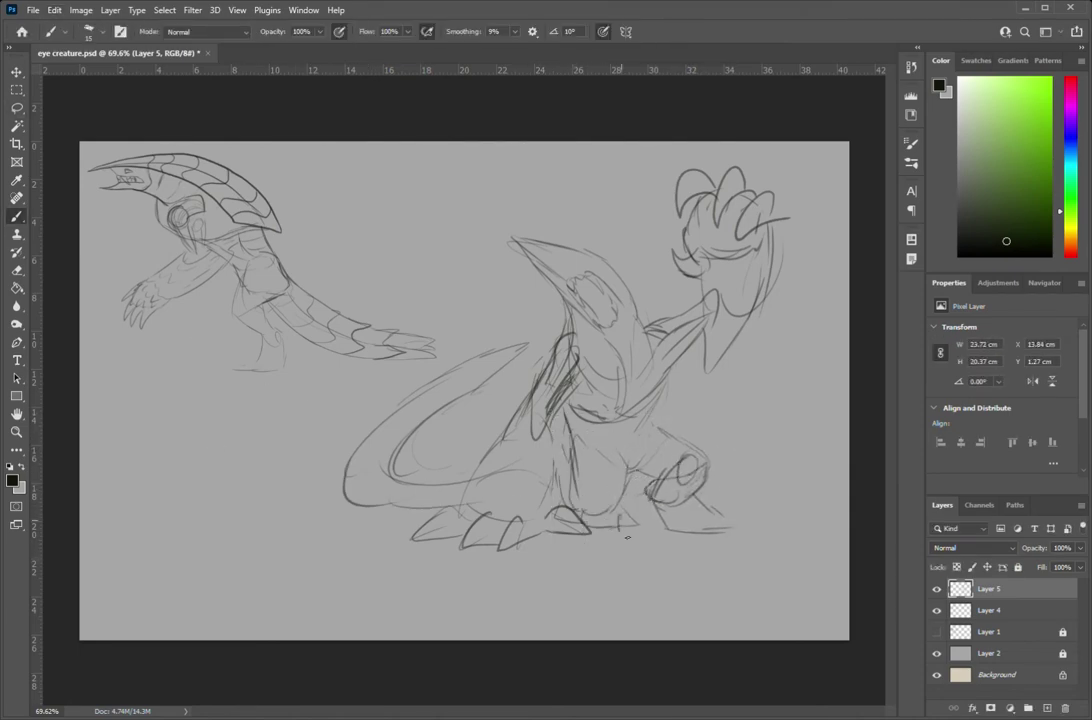
left_click_drag(655, 426, 705, 495)
left_click_drag(620, 470, 662, 430)
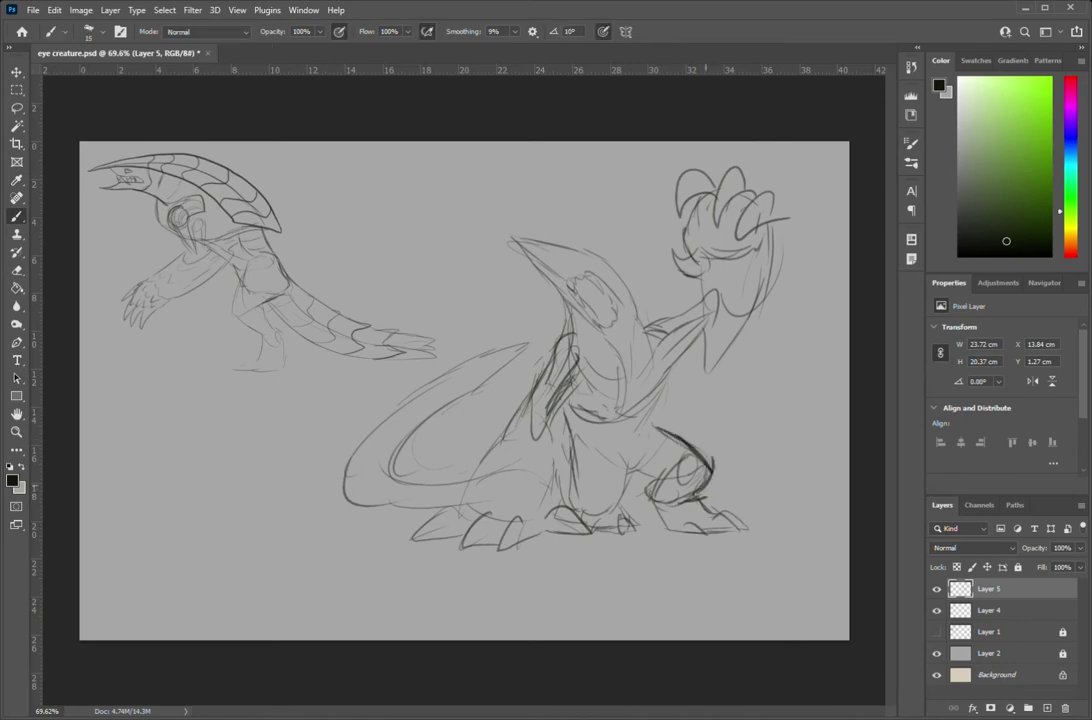
left_click_drag(497, 342, 478, 412)
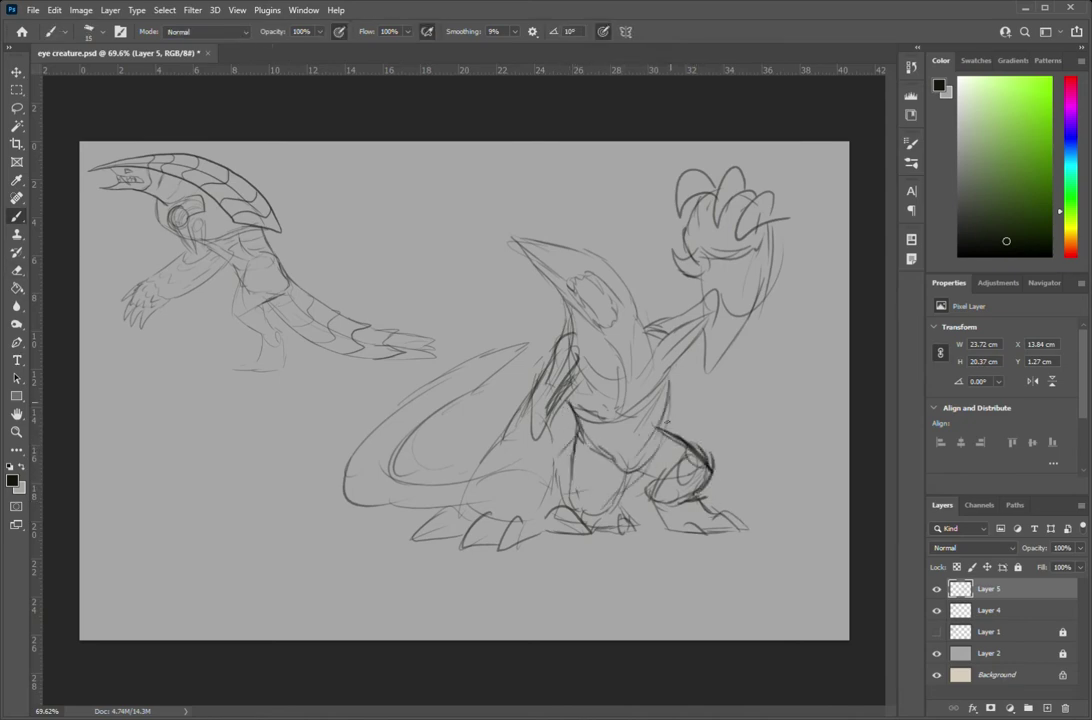
left_click_drag(570, 326, 545, 384)
left_click_drag(455, 265, 333, 430)
left_click_drag(453, 297, 373, 407)
Step: Erase stray faint lines and shift the new pose down and right, undoing a beak redraw
key("e")
left_click_drag(410, 330, 290, 390)
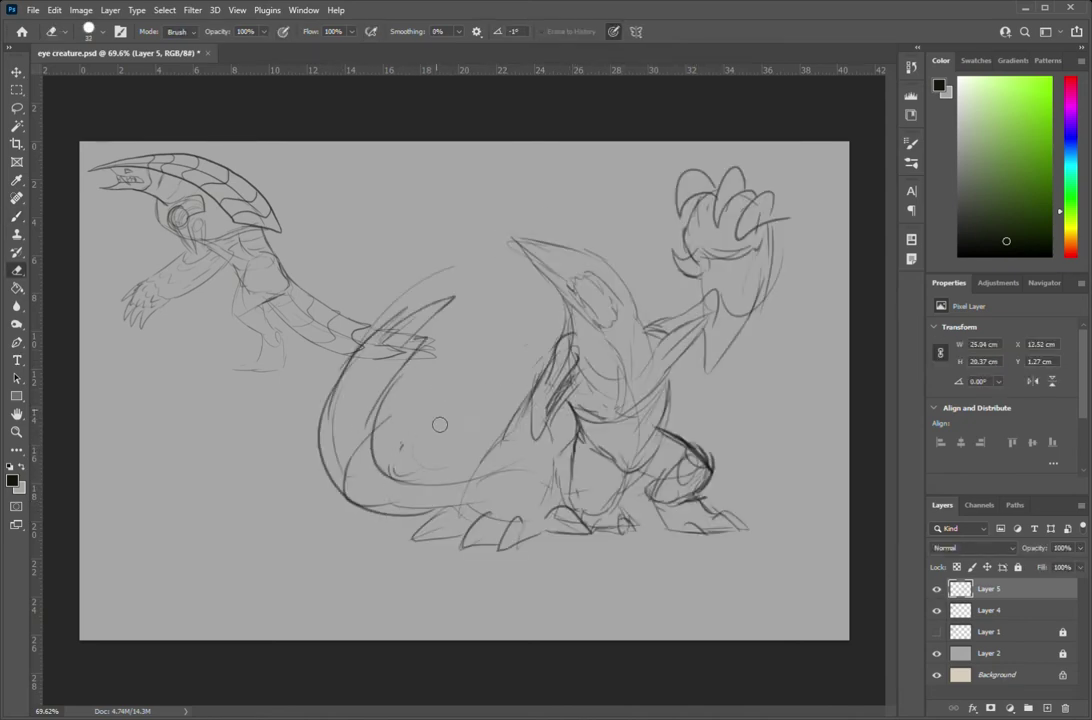
key("v")
left_click_drag(650, 467, 662, 540)
key("b")
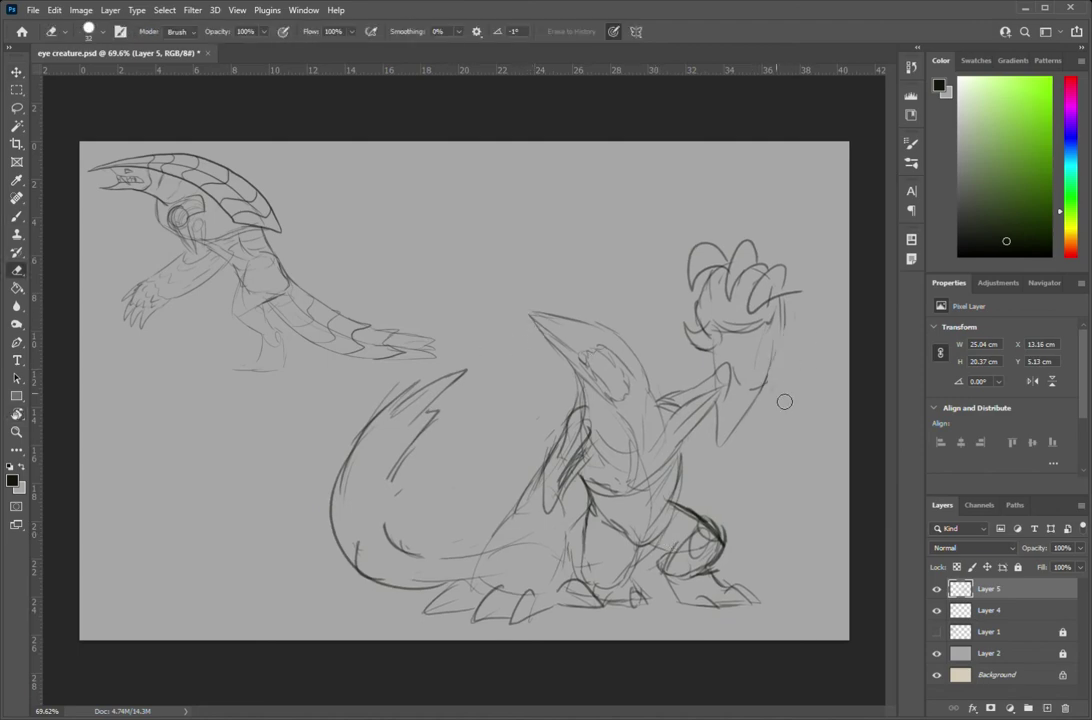
mouse_move(590, 326)
left_mouse_down()
mouse_move(533, 312)
mouse_move(607, 342)
left_mouse_up()
key("ctrl+z")
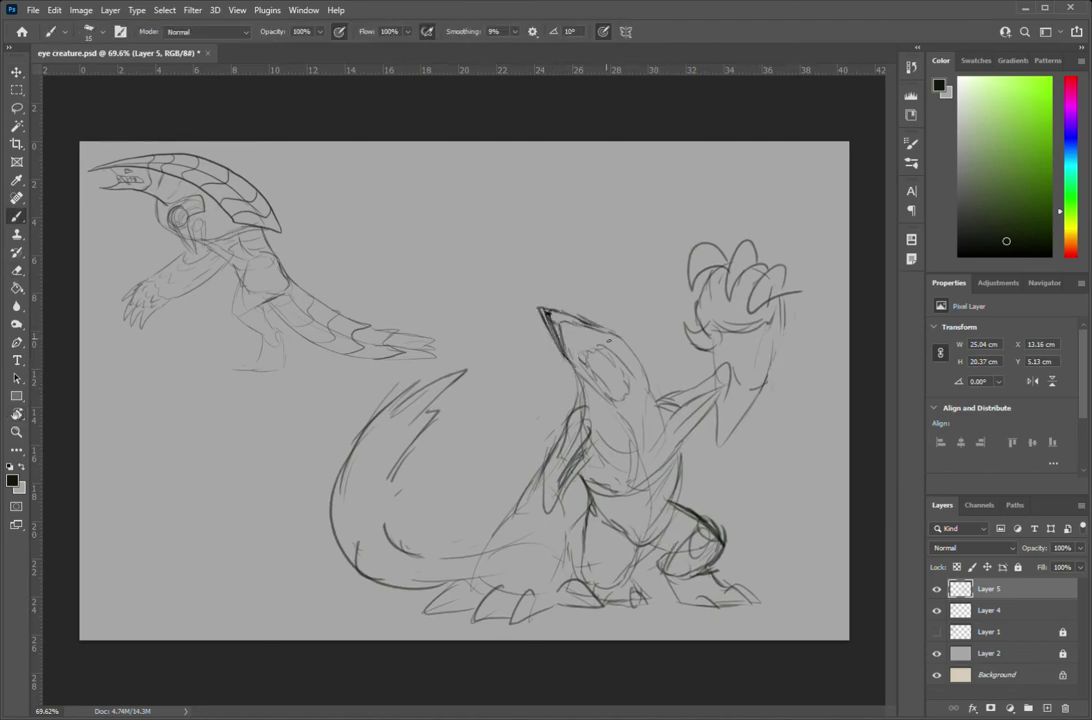
Step: Add spiky tail scales, darken head and snout, draw teeth, then flip the creature horizontally
mouse_move(345, 518)
left_mouse_down()
mouse_move(388, 435)
mouse_move(404, 456)
left_mouse_up()
left_click_drag(399, 550, 352, 521)
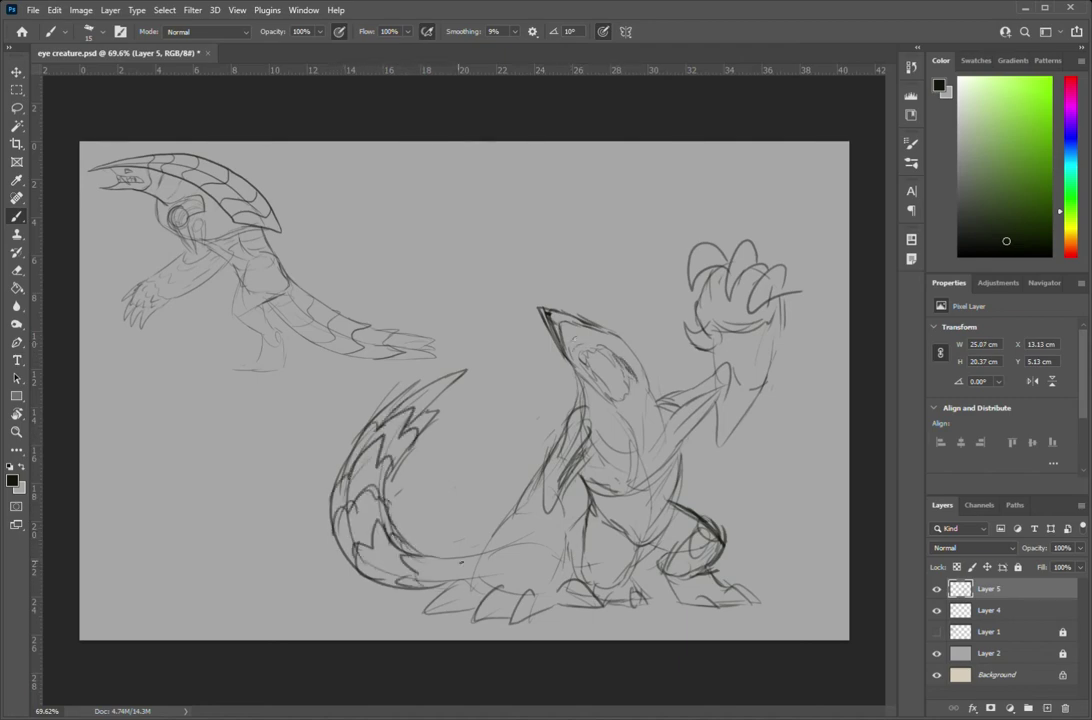
left_click_drag(590, 324, 652, 440)
left_click_drag(556, 330, 566, 385)
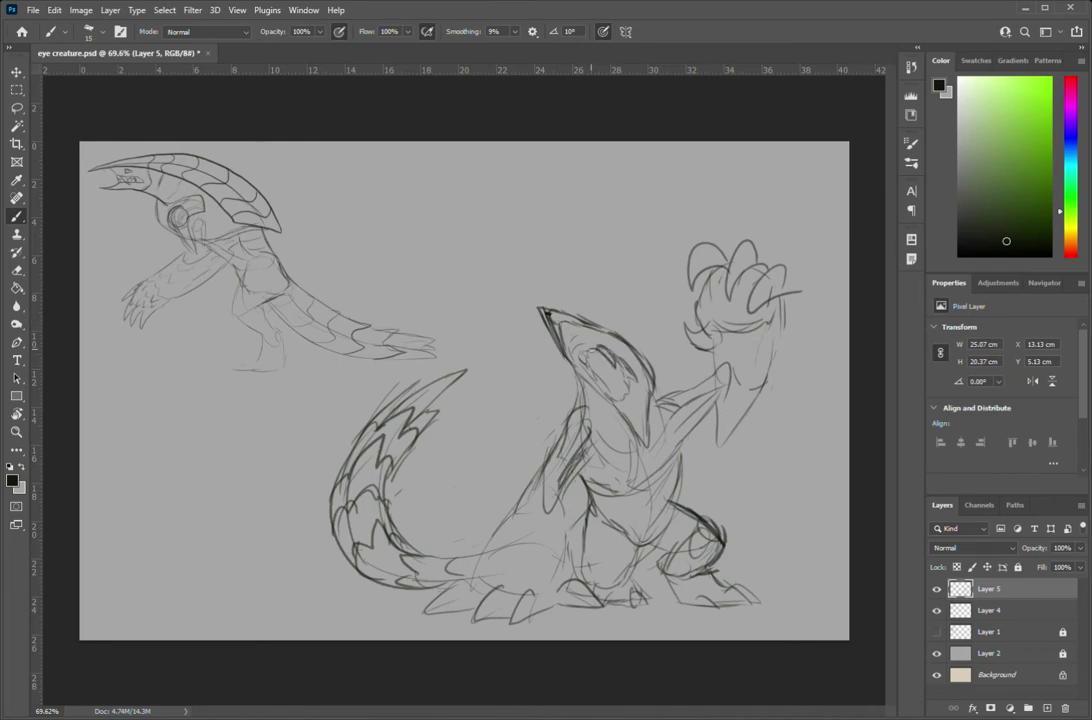
left_click_drag(612, 352, 628, 378)
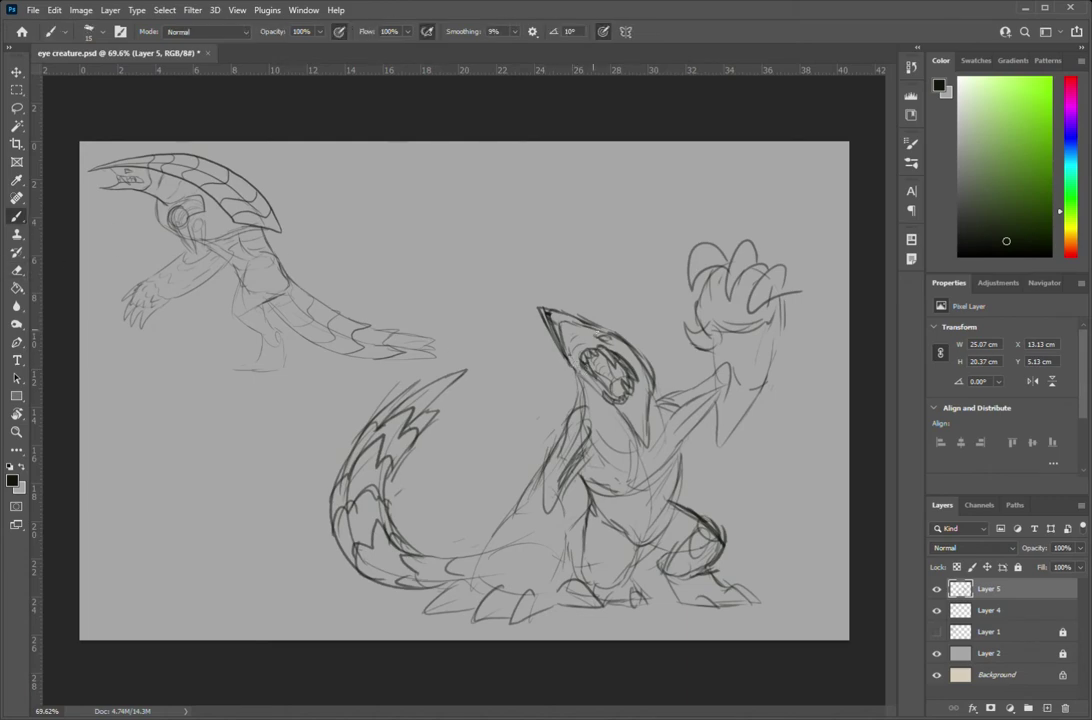
key("ctrl+shift+h")
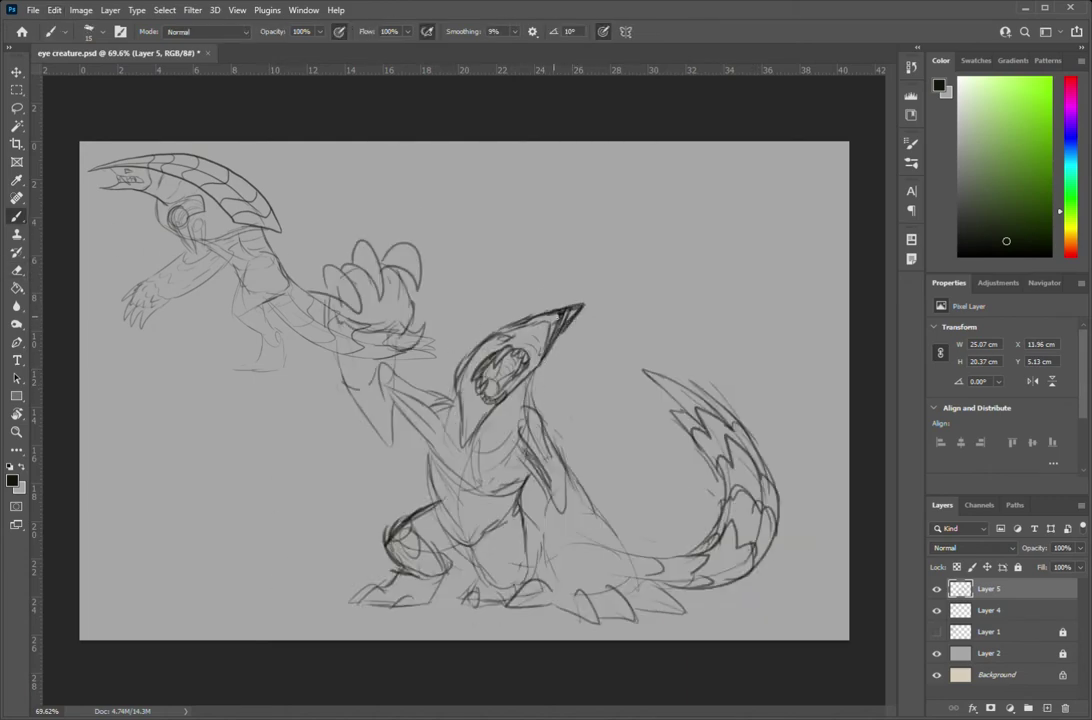
Step: Ink a longer pointed snout and redraw the left edge of the head and neck
key("e")
key("b")
left_click_drag(525, 318, 595, 293)
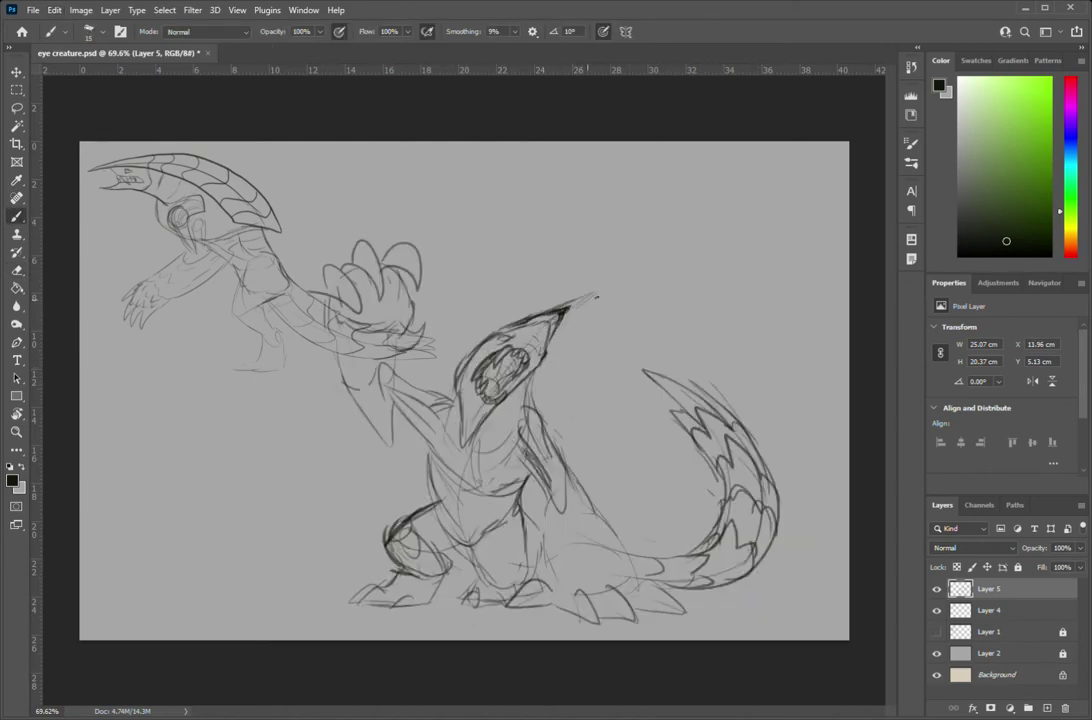
key("e")
left_click_drag(545, 325, 575, 312)
key("b")
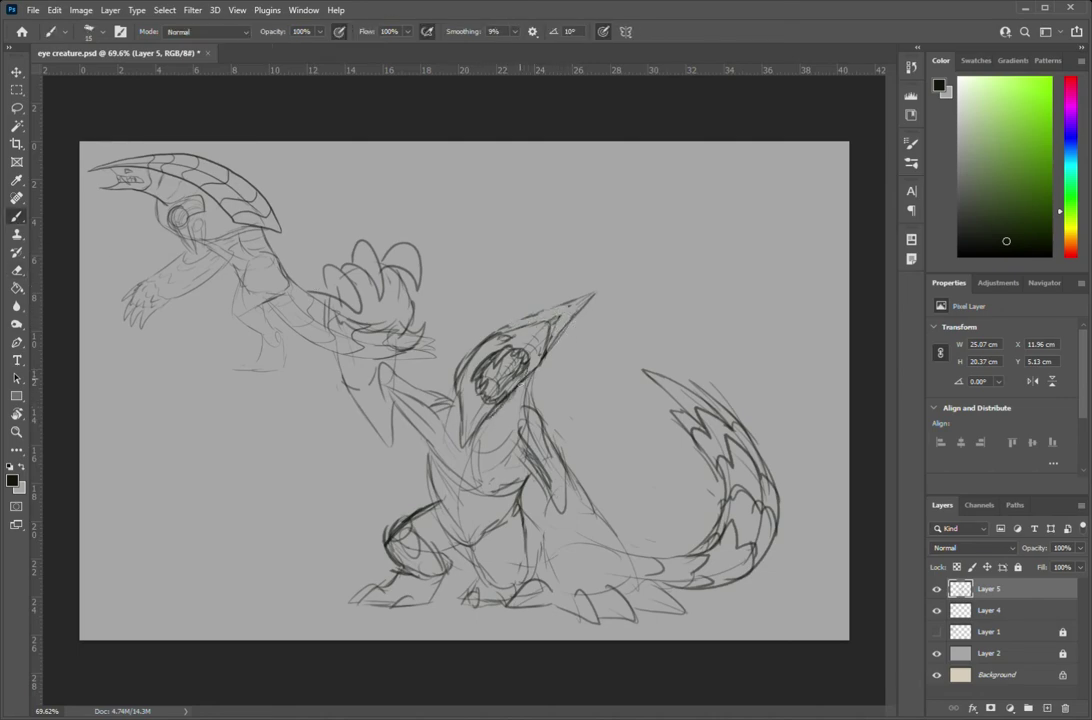
left_click_drag(448, 398, 510, 444)
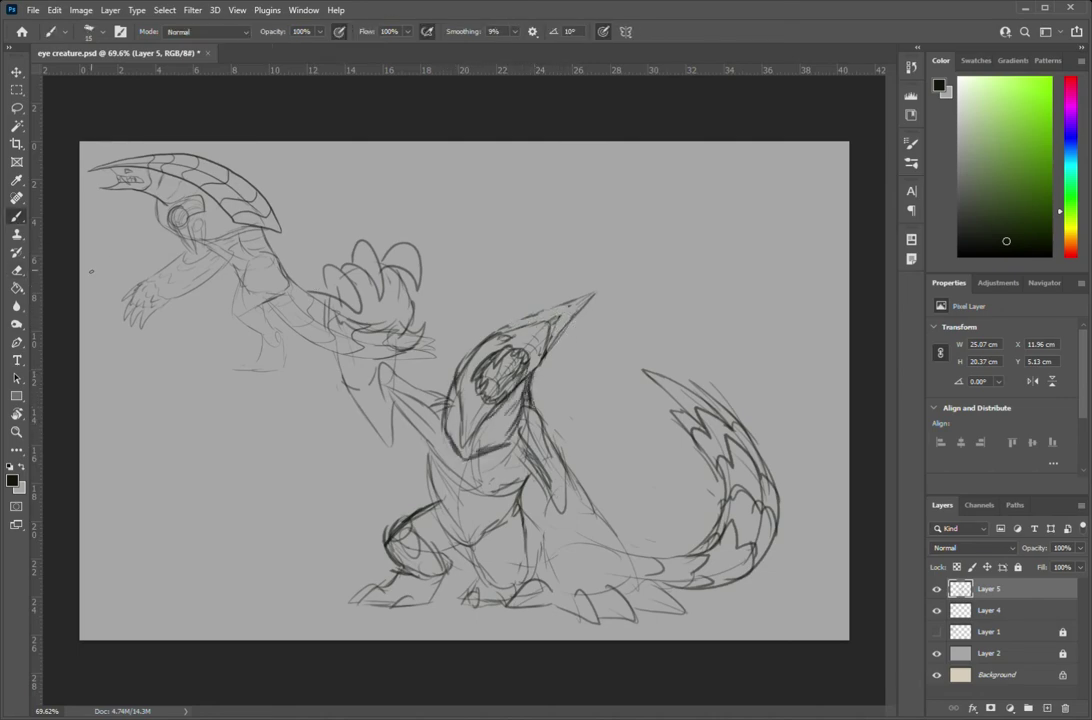
key("e")
mouse_move(450, 325)
left_mouse_down()
mouse_move(455, 350)
mouse_move(438, 365)
left_mouse_up()
key("b")
left_click_drag(476, 262, 418, 285)
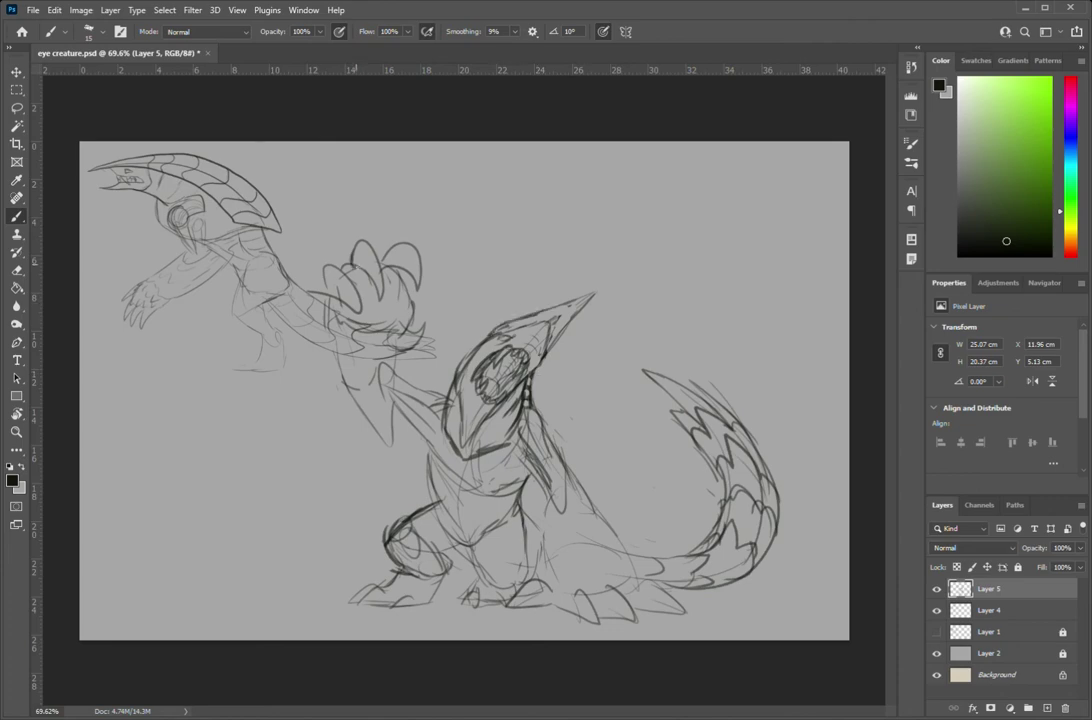
Step: Ink bold claws over the sketched raised hand and its wrist
mouse_move(356, 245)
left_mouse_down()
mouse_move(372, 295)
mouse_move(420, 285)
left_mouse_up()
left_click_drag(385, 330, 425, 335)
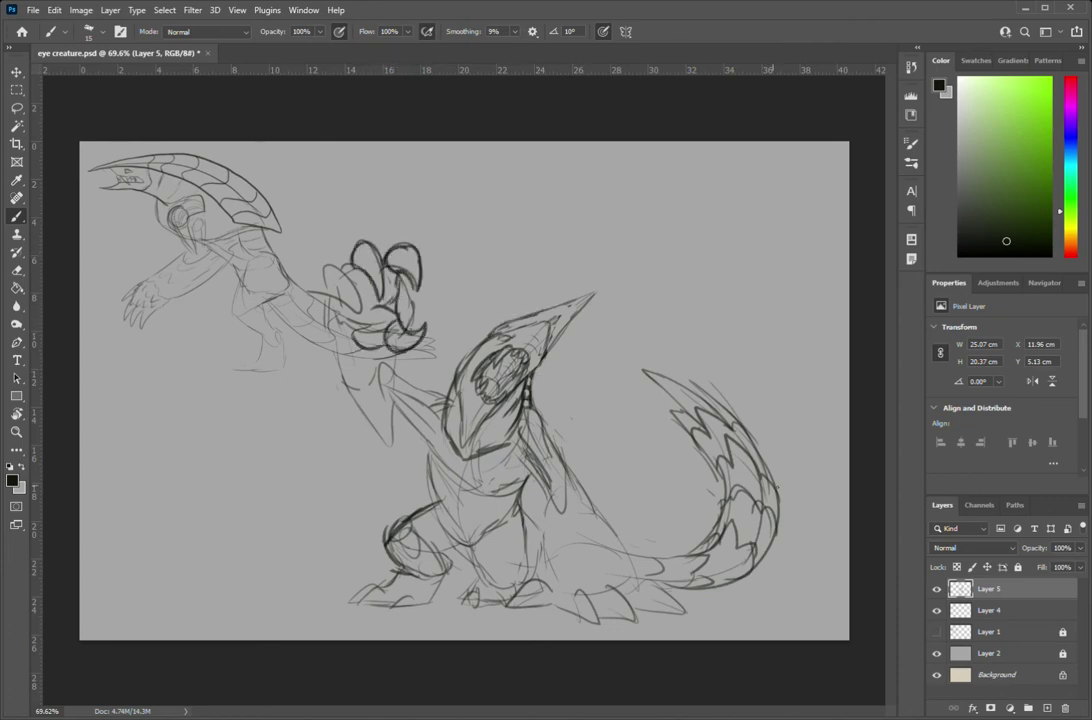
left_click_drag(322, 268, 345, 302)
left_click_drag(272, 228, 320, 292)
key("e")
key("b")
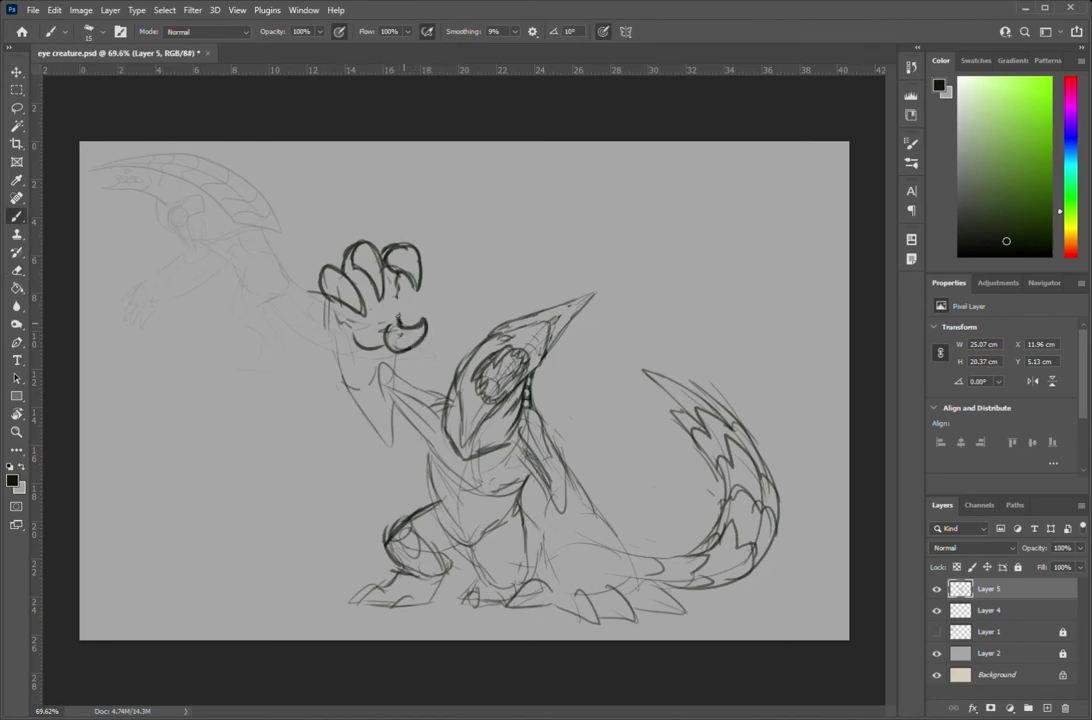
left_click_drag(398, 302, 425, 343)
mouse_move(325, 300)
left_mouse_down()
mouse_move(345, 390)
mouse_move(440, 392)
left_mouse_up()
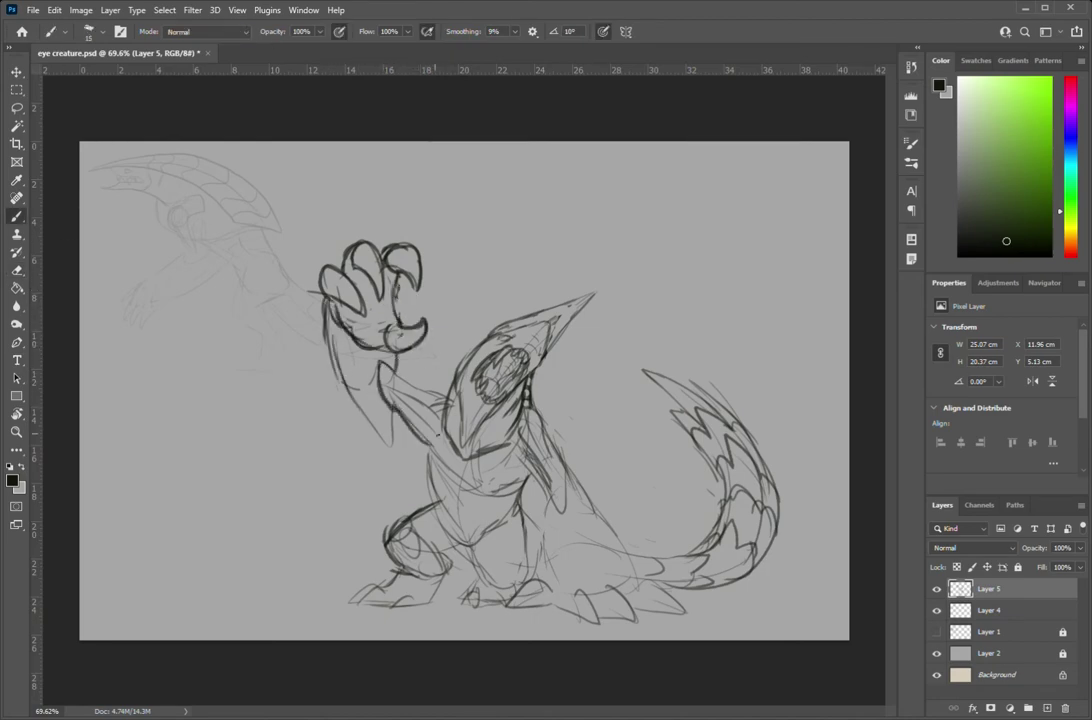
Step: Outline the raised arm, neck and chest, erasing stray lines on the arm
left_click_drag(366, 357, 392, 414)
left_click_drag(405, 381, 525, 468)
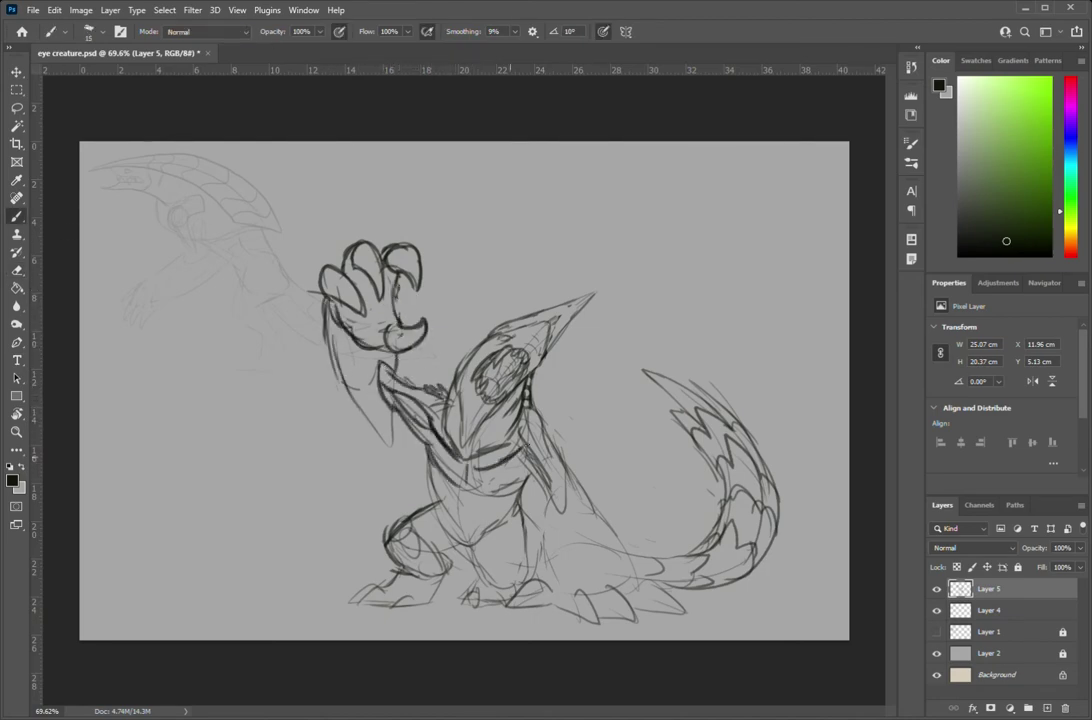
mouse_move(537, 420)
left_mouse_down()
mouse_move(558, 488)
mouse_move(562, 480)
left_mouse_up()
key("e")
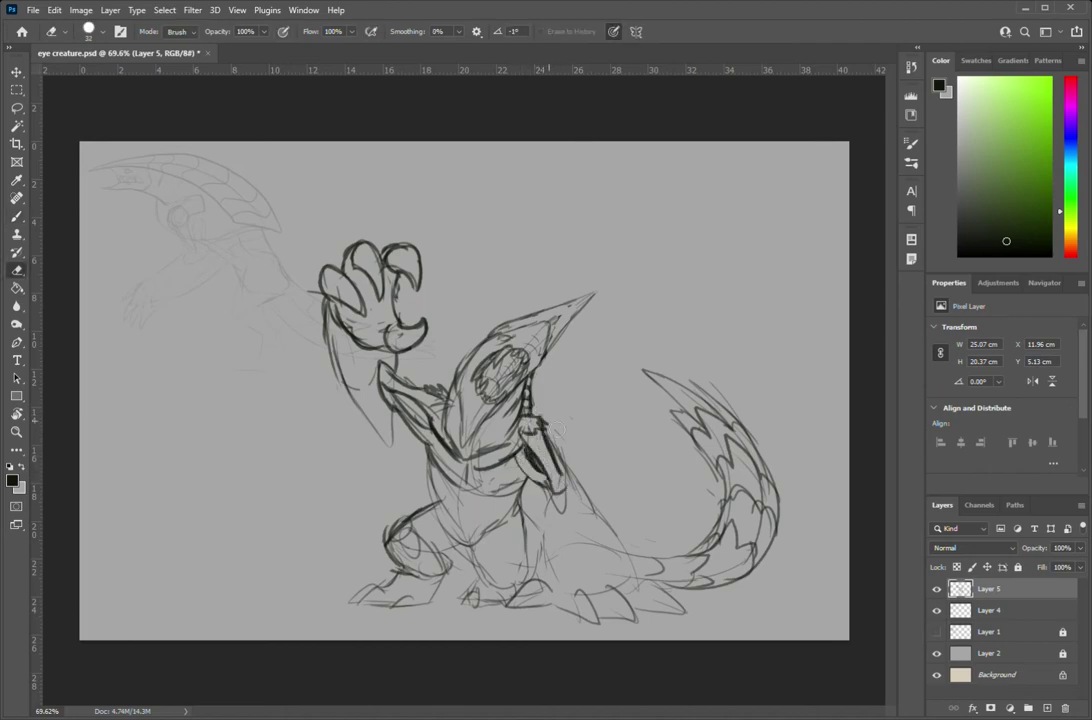
mouse_move(386, 340)
left_mouse_down()
mouse_move(350, 385)
mouse_move(440, 412)
left_mouse_up()
key("b")
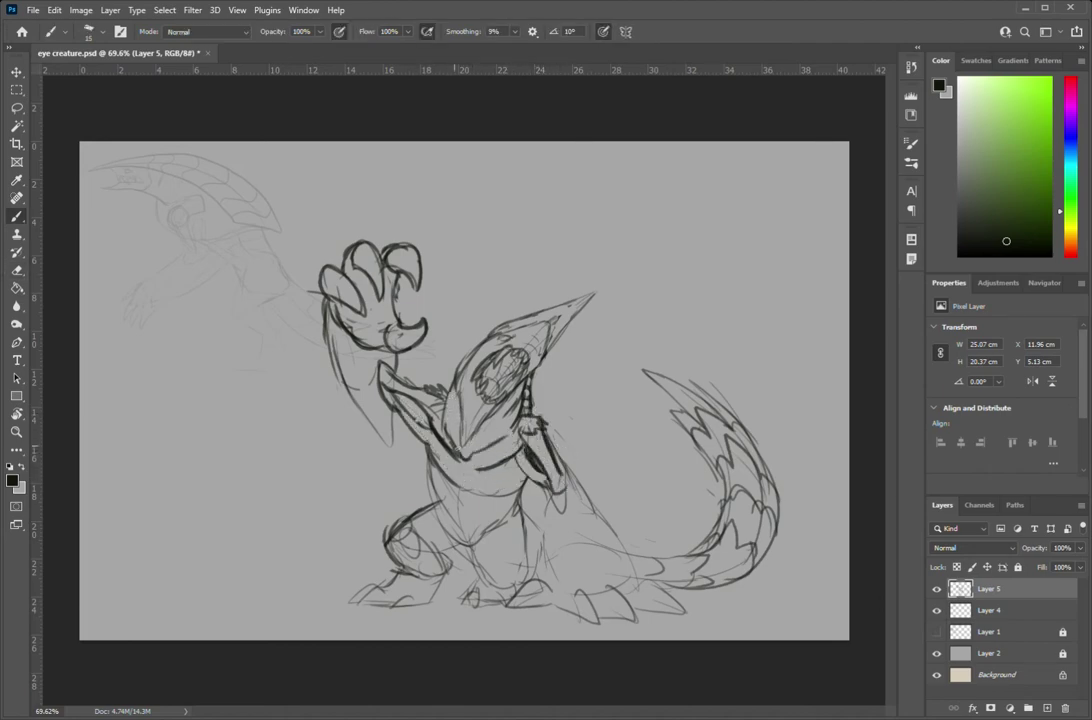
left_click_drag(378, 365, 384, 422)
mouse_move(384, 368)
left_mouse_down()
mouse_move(405, 410)
mouse_move(384, 448)
left_mouse_up()
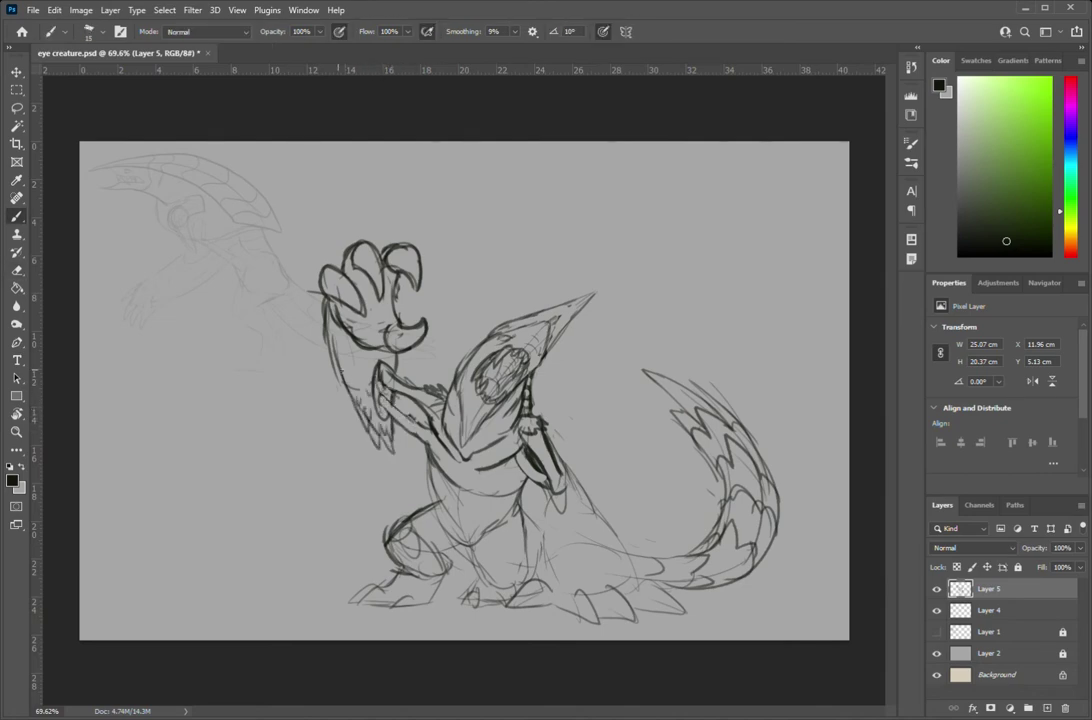
Step: Thicken the small arm and outline the right leg and spiky foot
left_click_drag(525, 425, 558, 495)
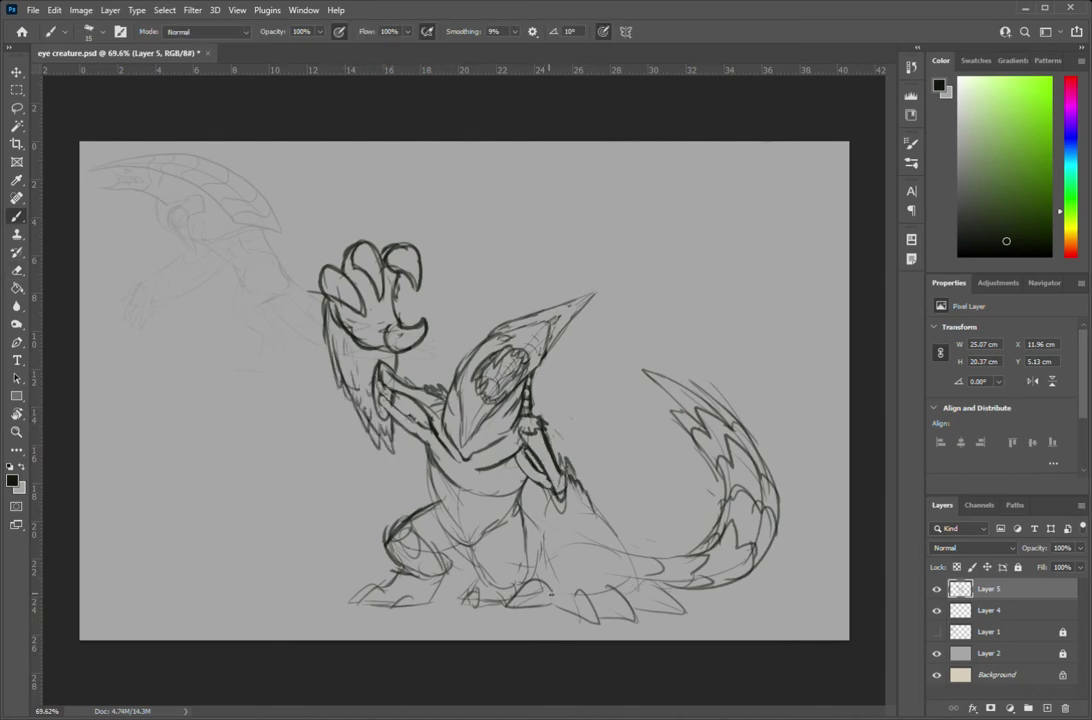
left_click_drag(550, 600, 507, 605)
mouse_move(548, 498)
left_mouse_down()
mouse_move(556, 572)
mouse_move(625, 555)
mouse_move(690, 612)
left_mouse_up()
key("e")
key("b")
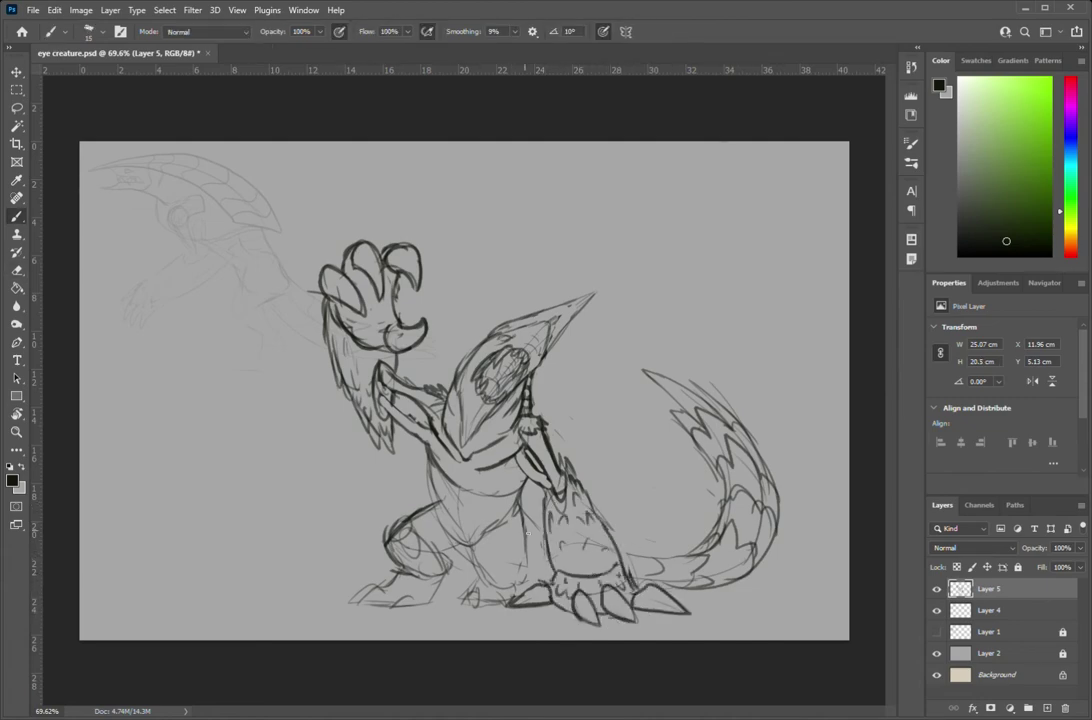
Step: Lasso the legs and tail and reposition them with Free Transform
key("l")
left_click_drag(450, 400, 610, 345)
key("ctrl+t")
mouse_move(575, 460)
left_mouse_down()
mouse_move(575, 390)
mouse_move(575, 466)
left_mouse_up()
key("Return")
key("ctrl+d")
key("b")
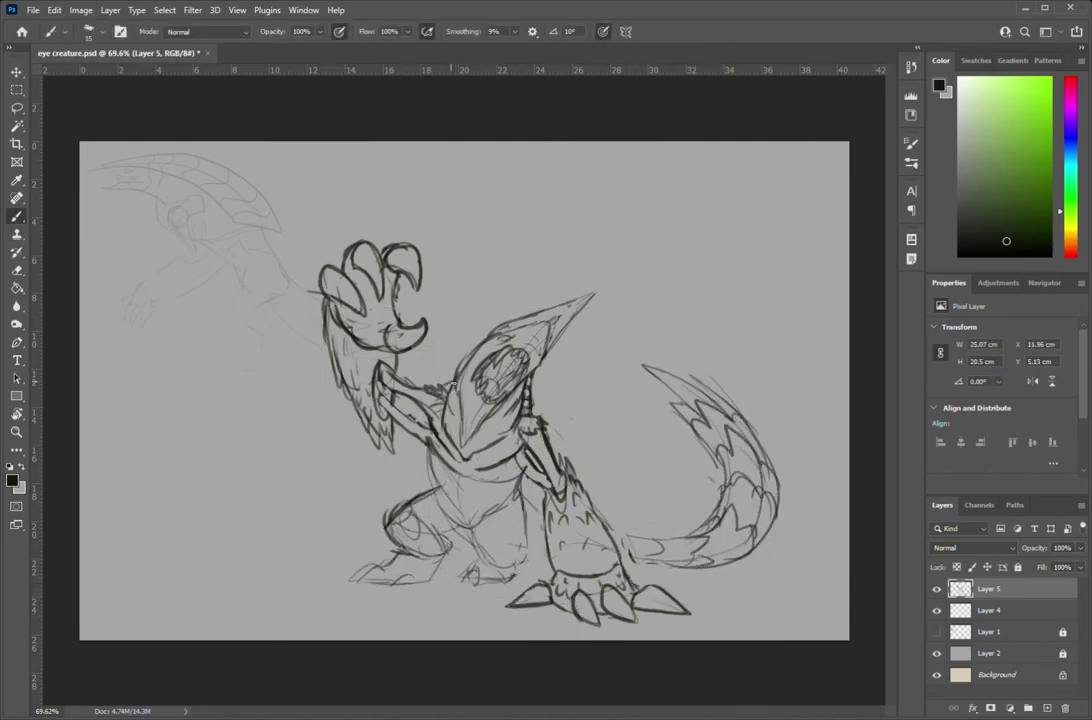
Step: Clean up small marks near the arm and ink the upper edge of the beak
mouse_move(460, 388)
left_mouse_down()
mouse_move(398, 413)
mouse_move(460, 384)
mouse_move(437, 410)
mouse_move(388, 405)
left_mouse_up()
key("e")
key("b")
key("e")
key("b")
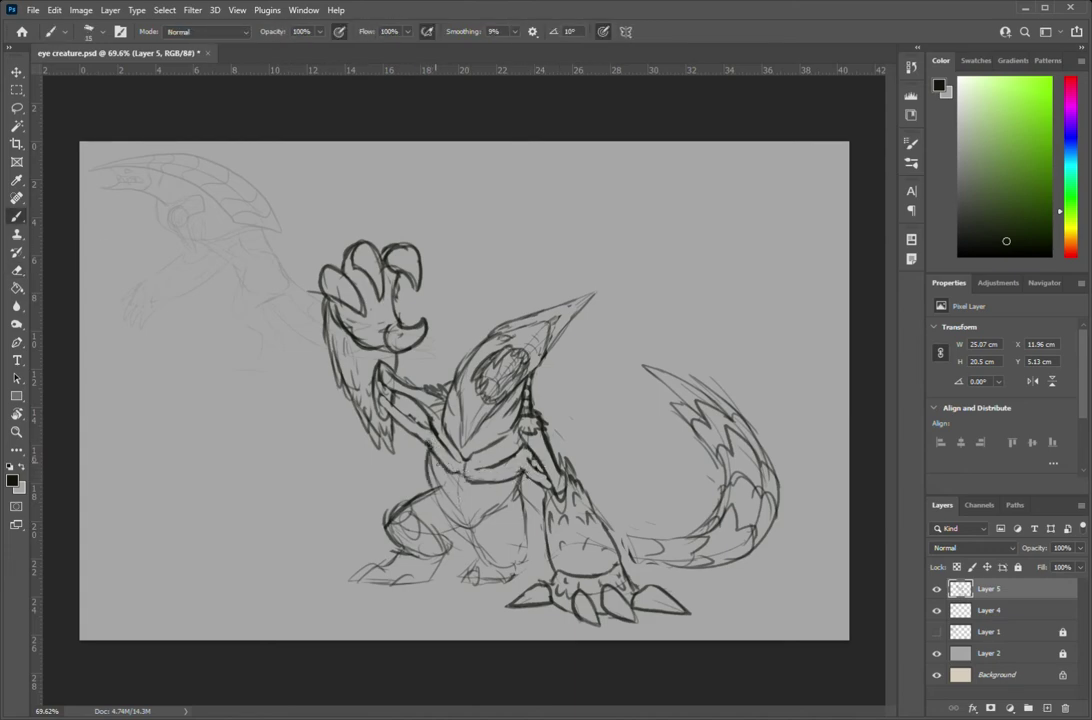
key("e")
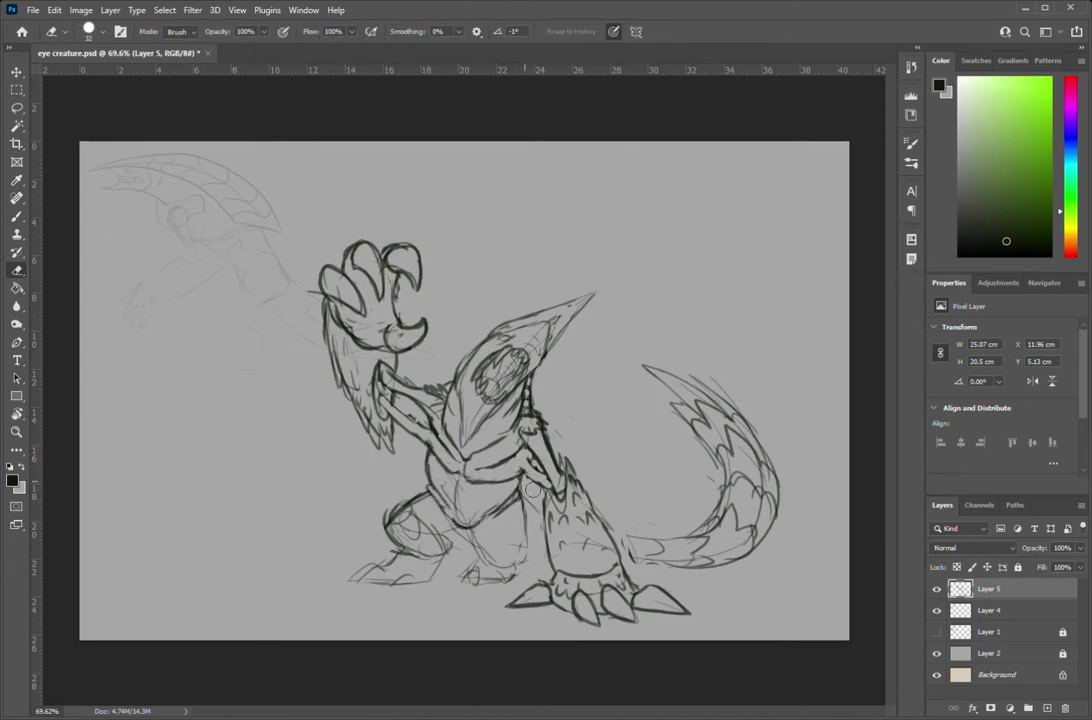
left_click_drag(460, 413, 450, 436)
key("b")
left_click_drag(595, 293, 508, 318)
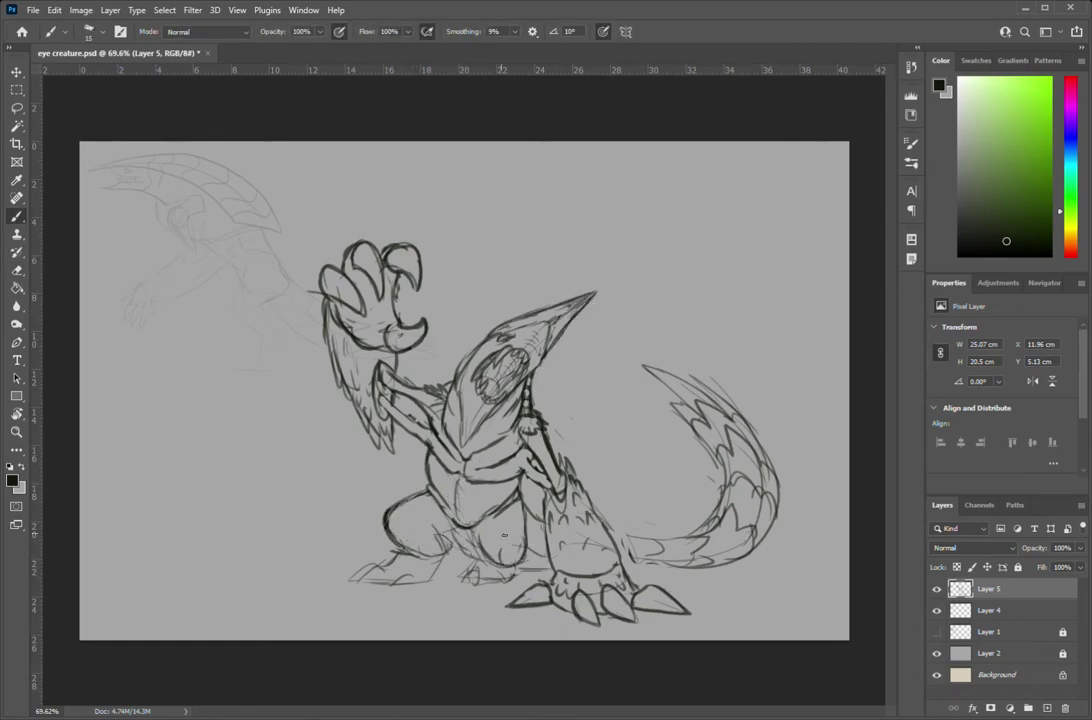
Step: Ink the bottom of the left foot, body strokes and the base of the tail
left_click_drag(388, 584, 418, 578)
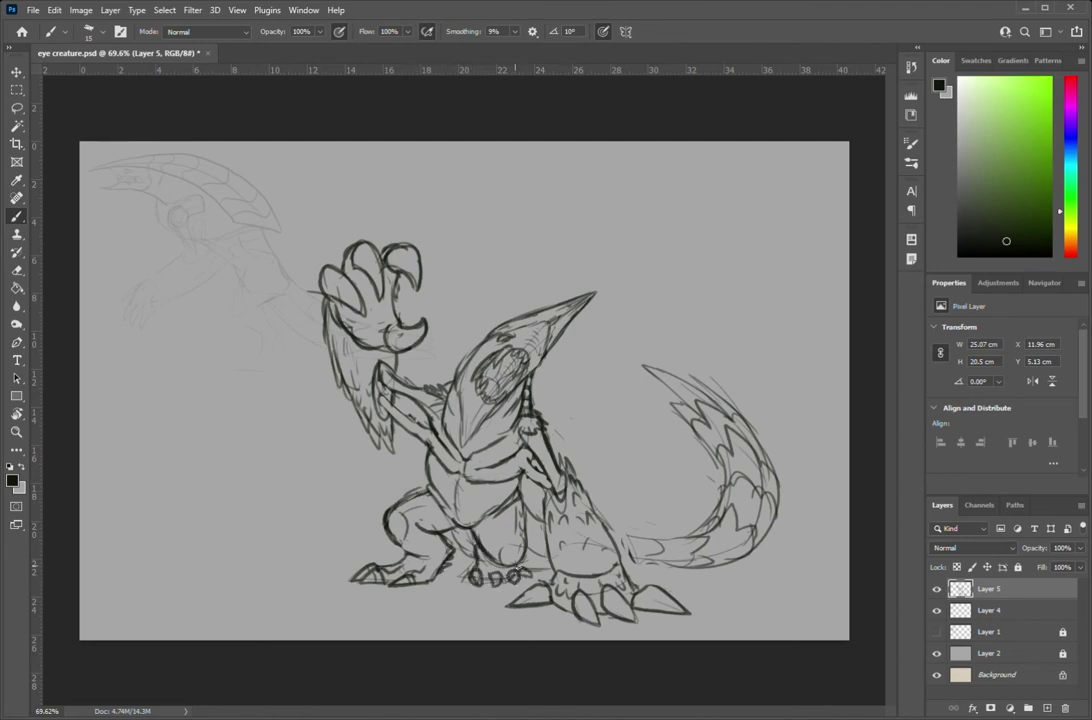
left_click_drag(458, 440, 462, 474)
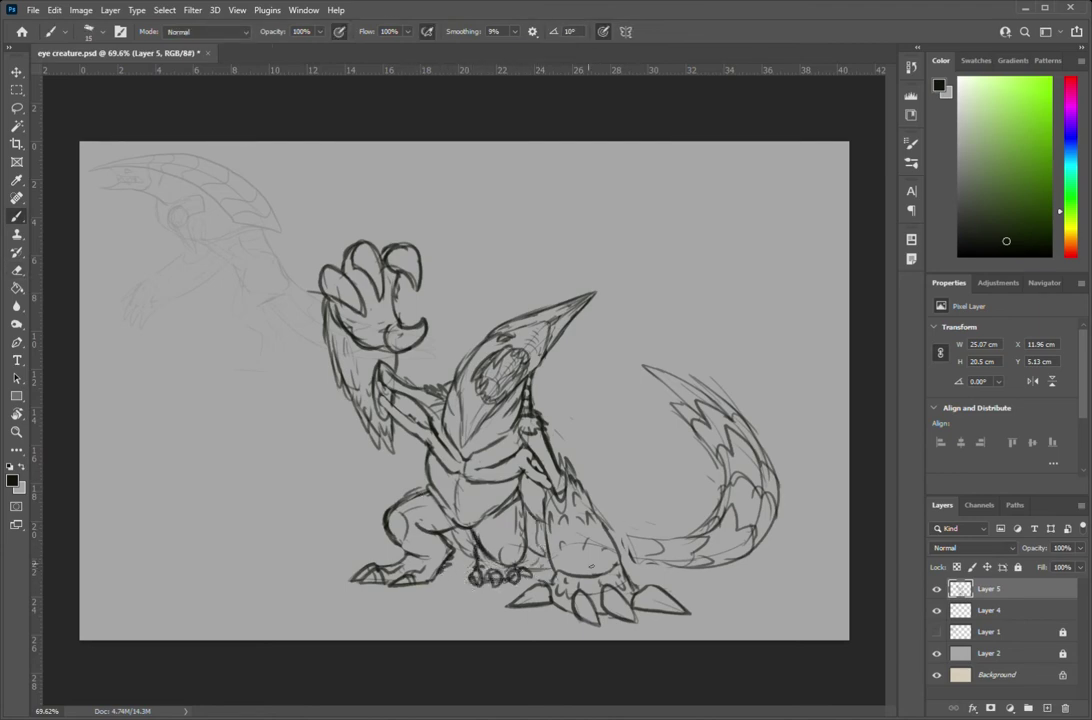
left_click_drag(532, 455, 592, 488)
left_click_drag(626, 540, 712, 568)
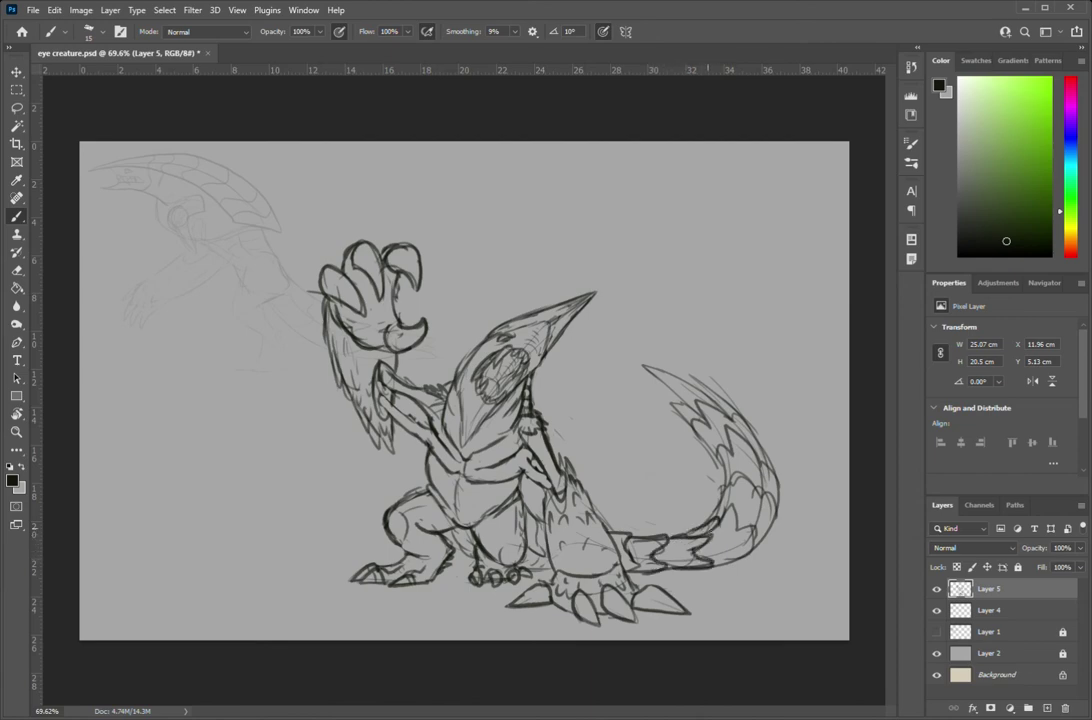
mouse_move(720, 480)
left_mouse_down()
mouse_move(770, 500)
mouse_move(770, 525)
left_mouse_up()
Step: Ink the zigzag spikes along the upper tail
key("e")
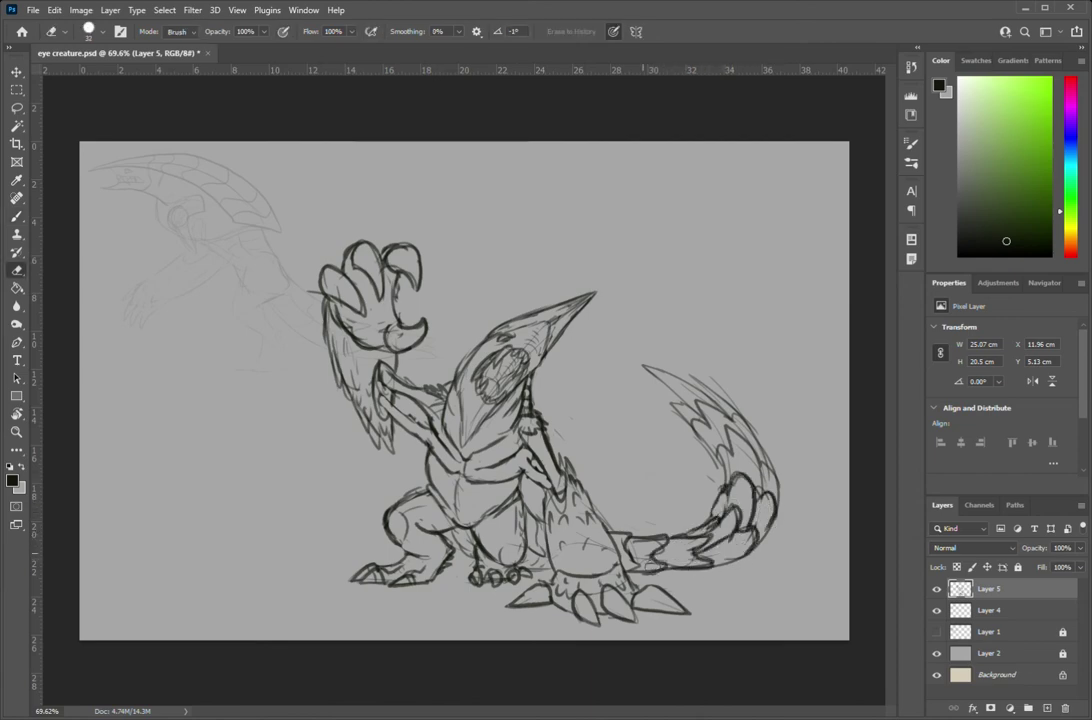
key("b")
left_click_drag(637, 366, 712, 425)
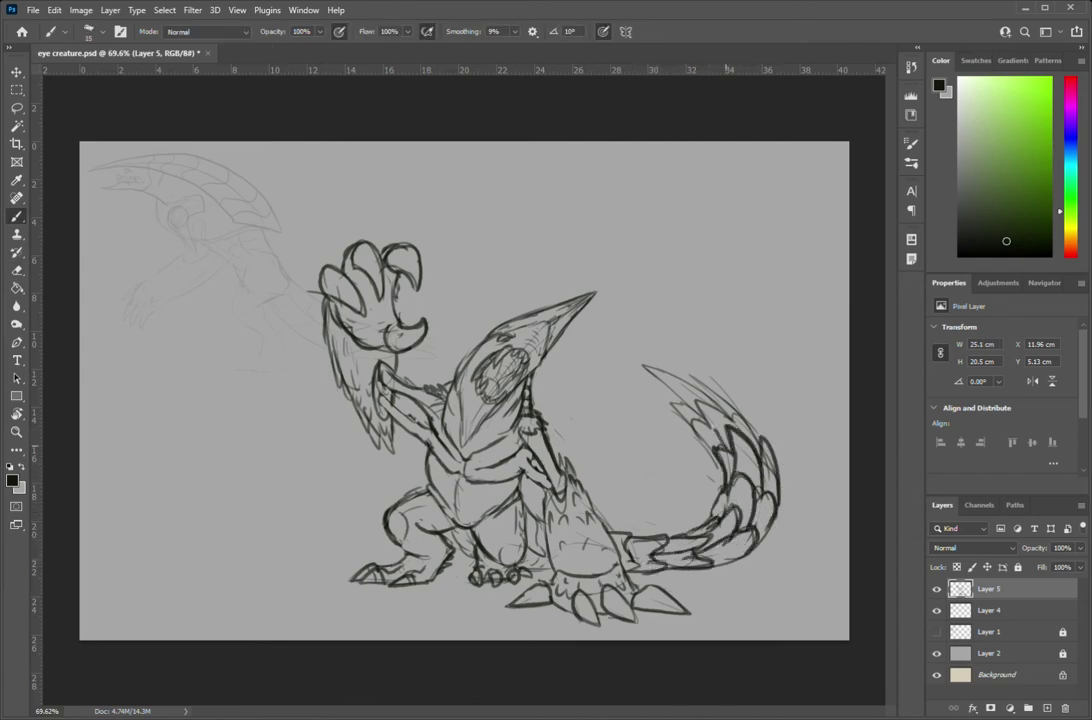
left_click_drag(648, 399, 700, 426)
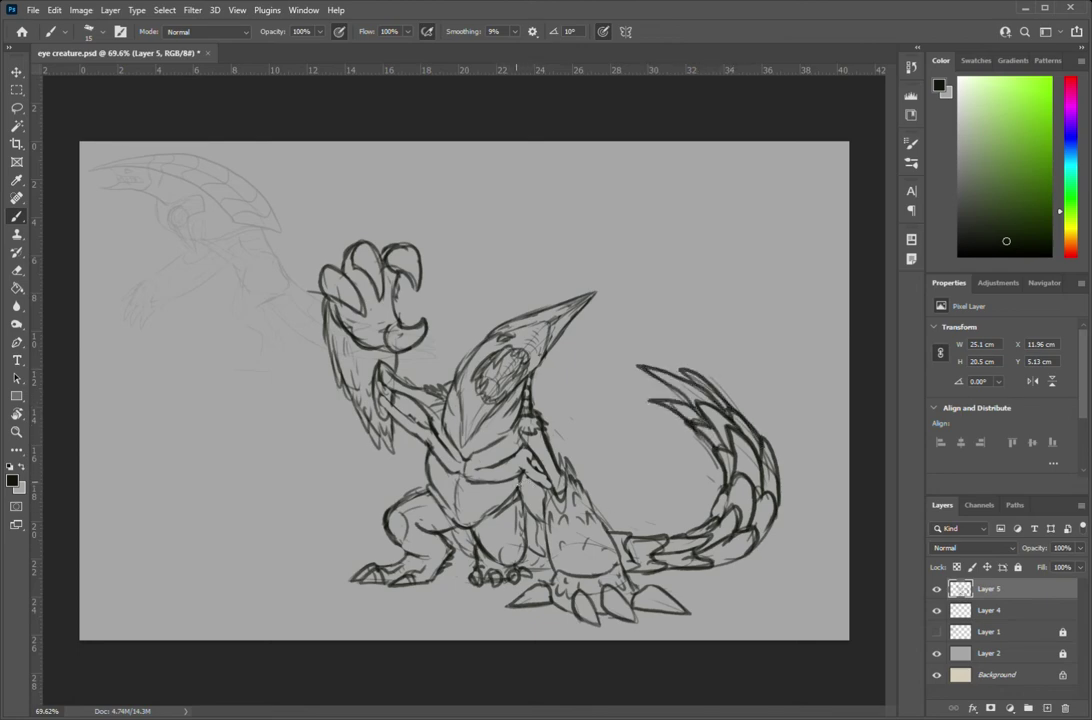
Step: Lighten, flip and enlarge the line art to sit over the sketch
left_click(936, 610)
left_click_drag(1034, 547, 962, 547)
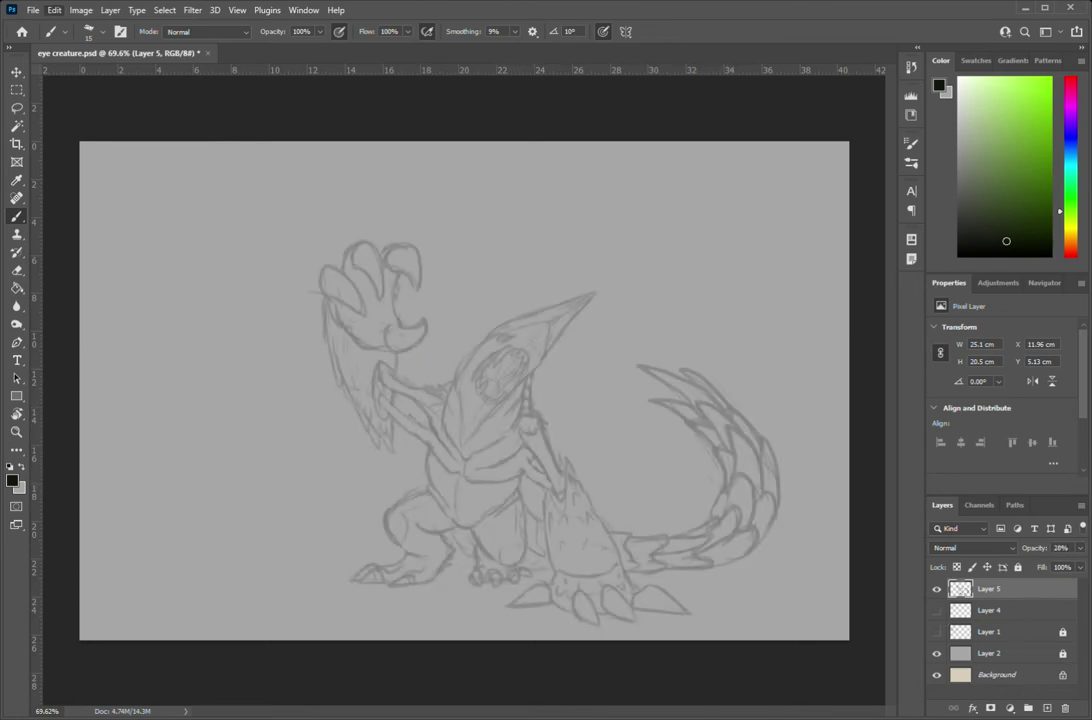
key("v")
left_click_drag(400, 271, 768, 512)
left_click(936, 610)
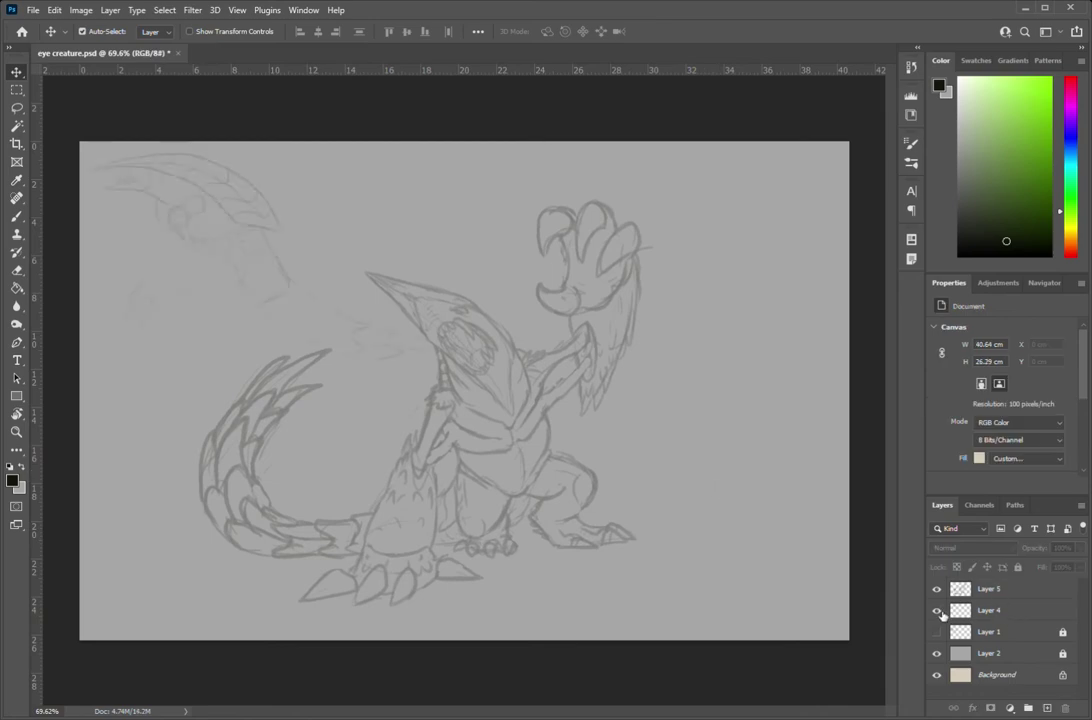
key("ctrl+t")
left_click_drag(614, 562, 660, 600)
key("Return")
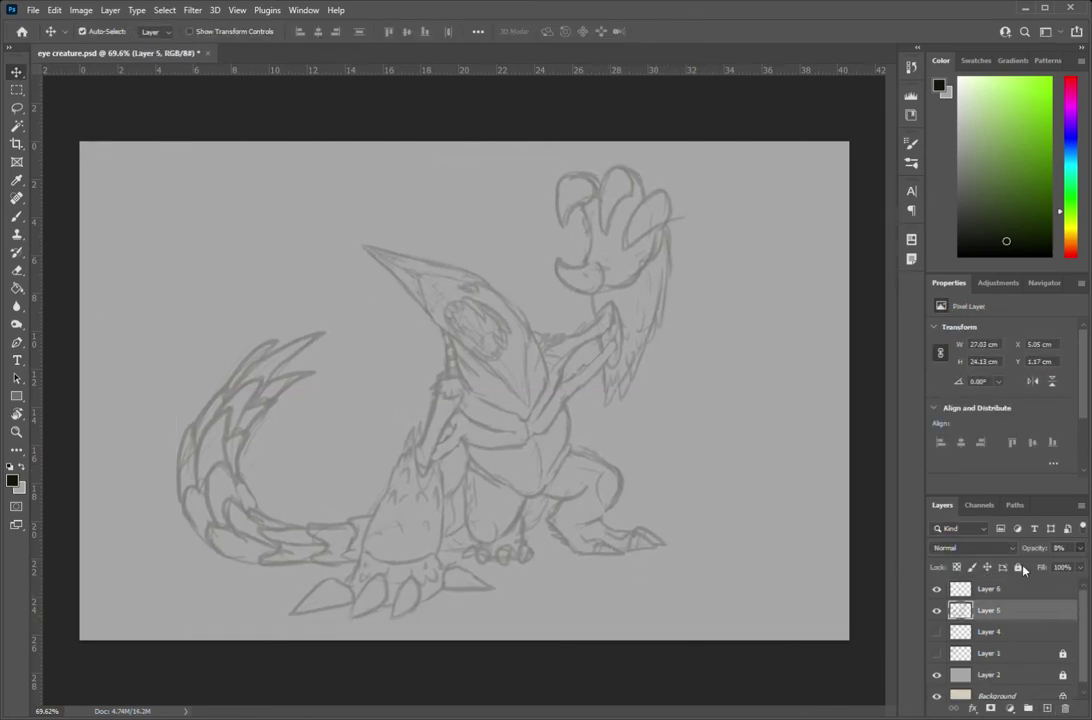
Step: On Layer 6, zoom in with a finer brush and start the head's outer curve
left_click(988, 589)
scroll(592, 383, "up", 3)
scroll(592, 383, "up", 2)
key("b")
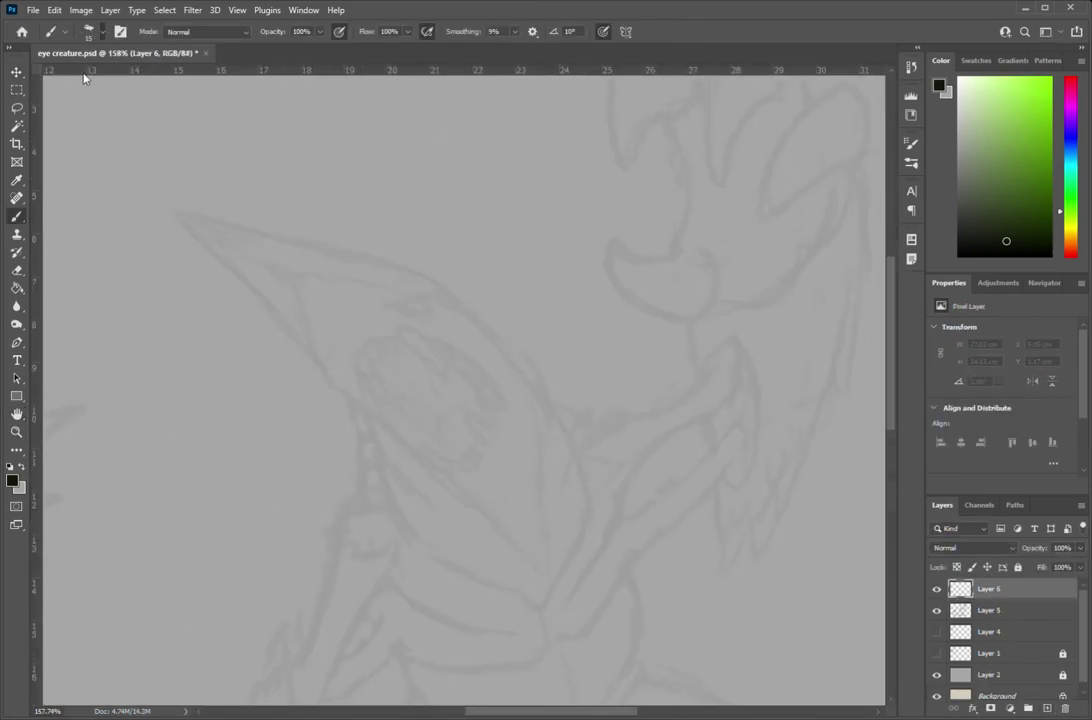
key("bracketleft")
mouse_move(400, 332)
left_mouse_down()
mouse_move(446, 380)
mouse_move(366, 344)
mouse_move(397, 404)
left_mouse_up()
key("ctrl+z")
mouse_move(360, 362)
left_mouse_down()
mouse_move(400, 348)
mouse_move(346, 346)
left_mouse_up()
Step: Outline the head's left side and top, inner mouth curves and lower jaw
mouse_move(354, 310)
left_mouse_down()
mouse_move(336, 326)
mouse_move(320, 306)
left_mouse_up()
mouse_move(333, 372)
left_mouse_down()
mouse_move(436, 302)
mouse_move(540, 465)
left_mouse_up()
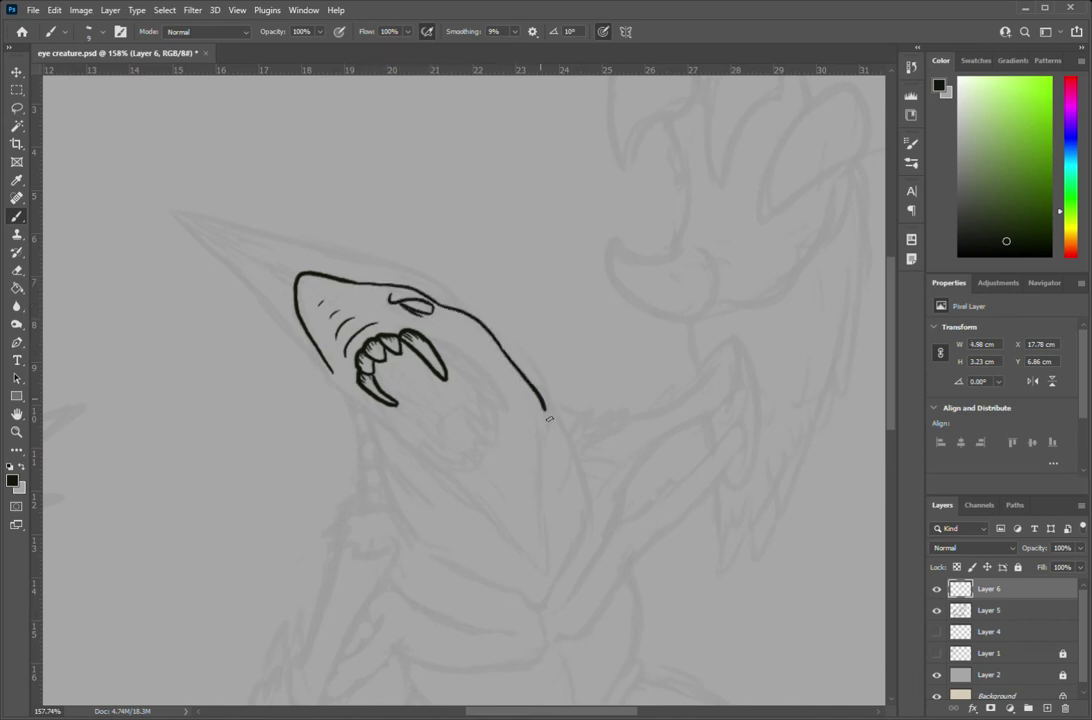
mouse_move(438, 343)
left_mouse_down()
mouse_move(507, 405)
mouse_move(493, 442)
left_mouse_up()
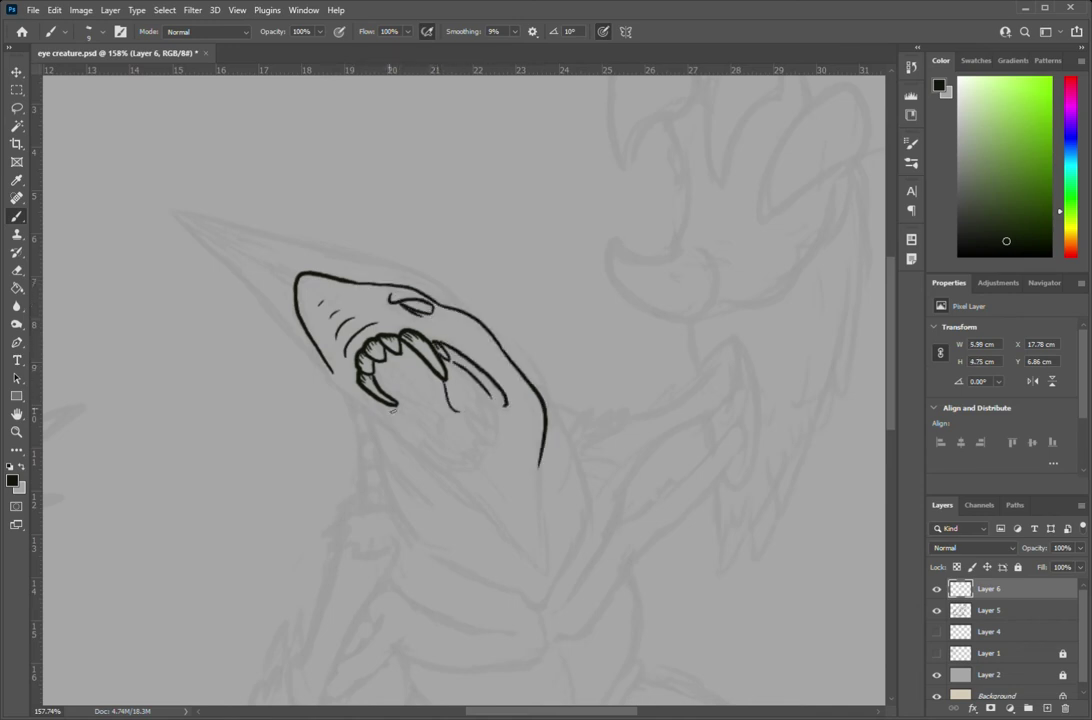
left_click_drag(357, 385, 428, 447)
mouse_move(460, 398)
left_mouse_down()
mouse_move(462, 456)
mouse_move(474, 468)
left_mouse_up()
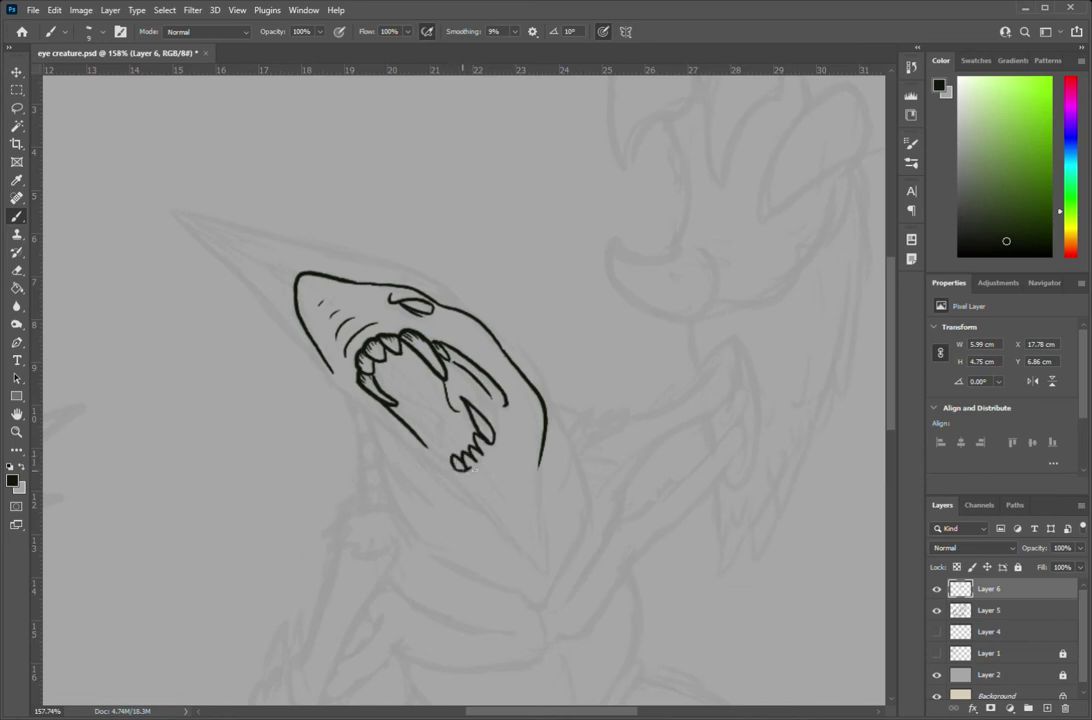
Step: Draw ridge lines inside the mouth plus the tongue and lower teeth
left_click_drag(381, 362, 390, 390)
left_click_drag(398, 364, 404, 393)
left_click_drag(414, 370, 418, 398)
left_click_drag(428, 380, 458, 468)
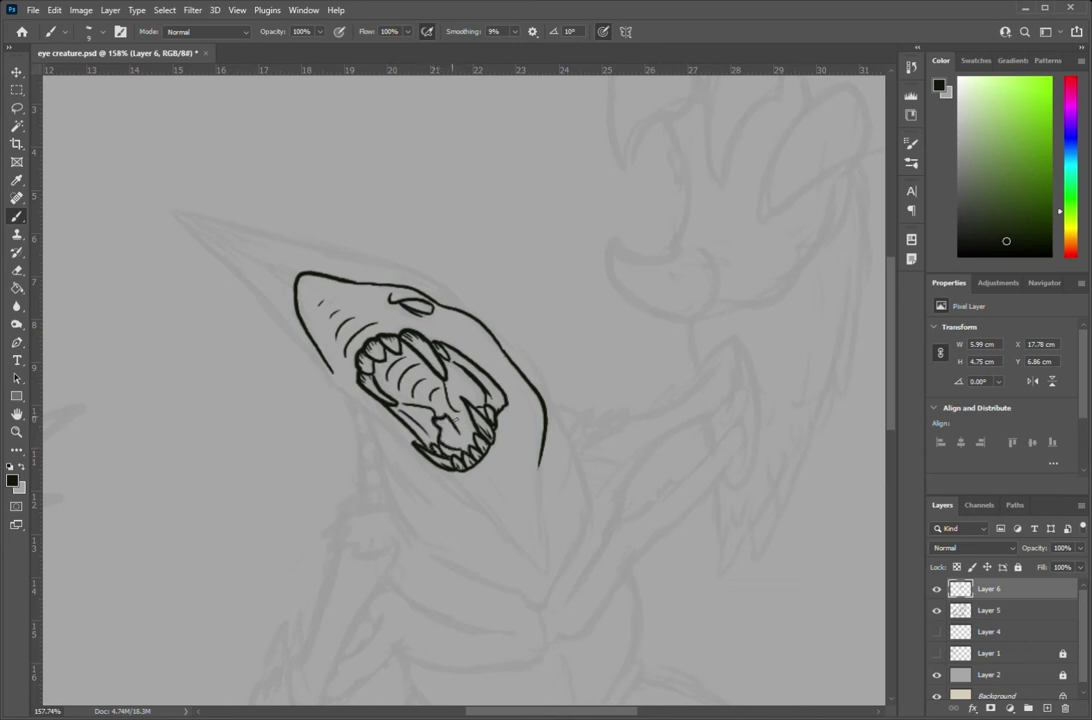
left_click_drag(442, 415, 485, 440)
Step: Ink the long snout, outer head curve, throat line and pointed chin contour
left_click_drag(346, 392, 541, 558)
mouse_move(295, 335)
left_mouse_down()
mouse_move(341, 244)
mouse_move(510, 346)
left_mouse_up()
left_click_drag(470, 300, 565, 425)
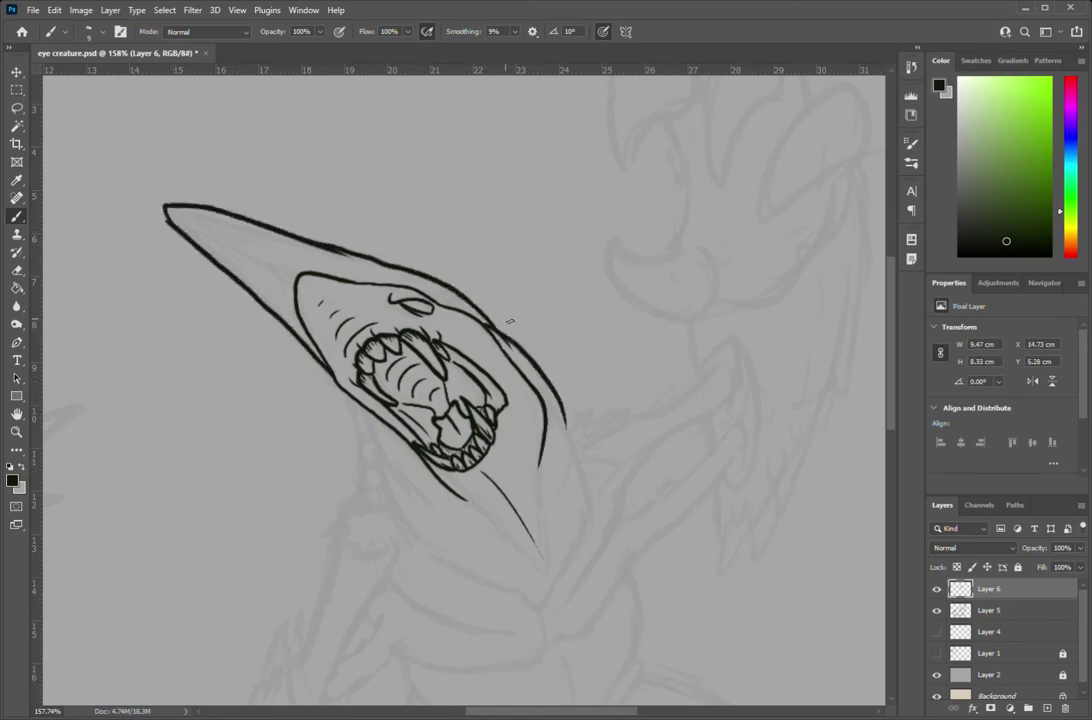
left_click_drag(170, 215, 296, 270)
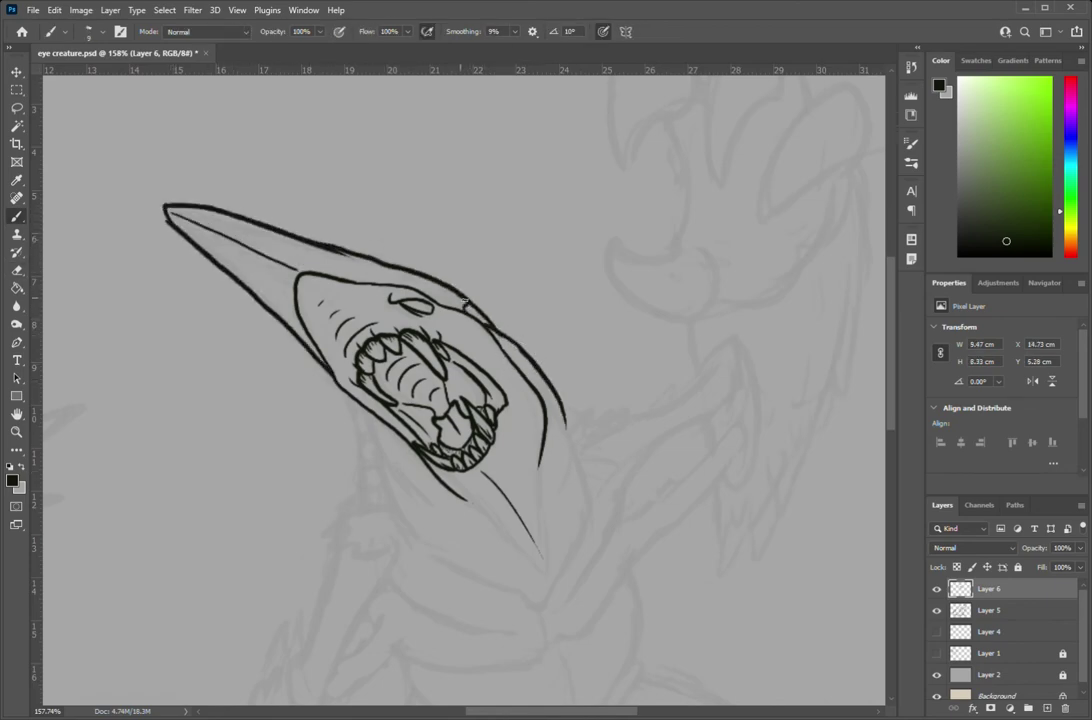
left_click_drag(540, 462, 551, 575)
left_click_drag(380, 440, 545, 605)
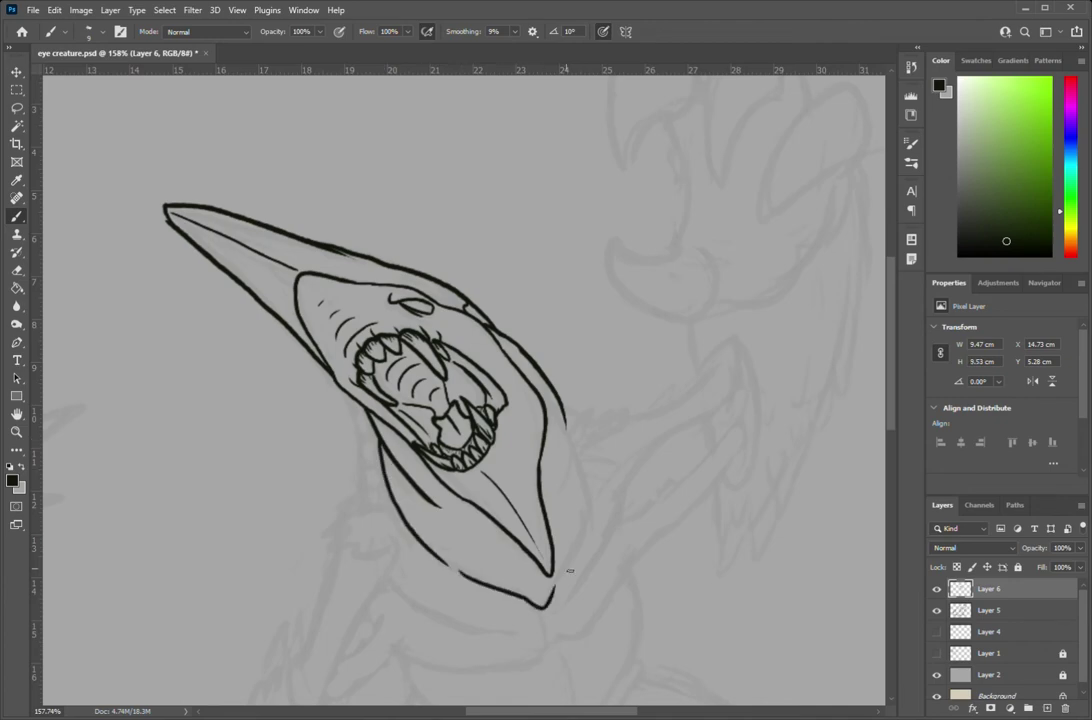
Step: Finish the chin and neck fur, then outline the raised arm and curled hand
left_click_drag(587, 535, 547, 603)
mouse_move(579, 490)
left_mouse_down()
mouse_move(567, 428)
mouse_move(589, 515)
left_mouse_up()
mouse_move(588, 445)
left_mouse_down()
mouse_move(731, 365)
mouse_move(703, 412)
mouse_move(614, 495)
left_mouse_up()
left_click_drag(600, 522, 562, 607)
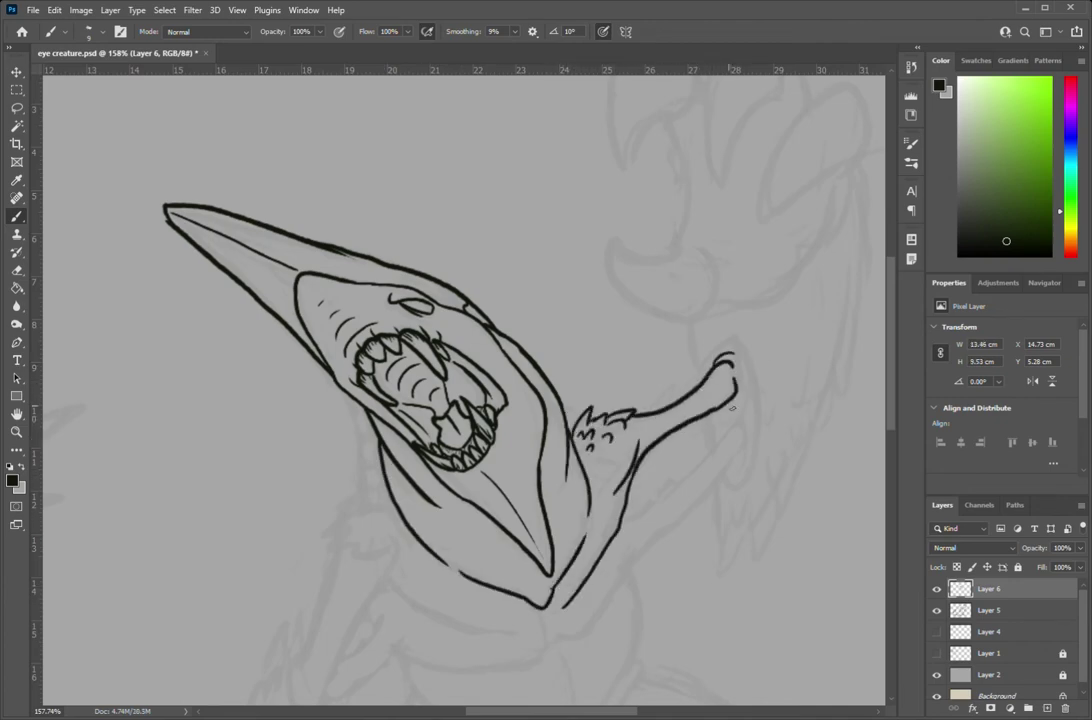
left_click_drag(712, 356, 741, 492)
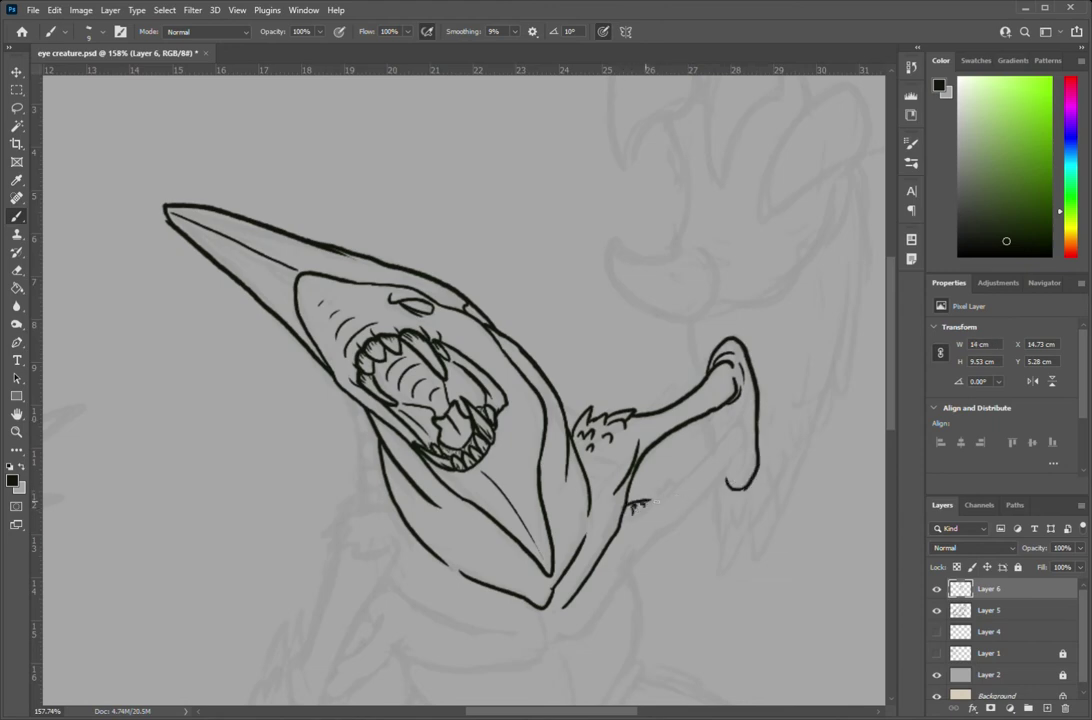
left_click_drag(630, 503, 742, 428)
mouse_move(622, 601)
left_mouse_down()
mouse_move(741, 438)
mouse_move(715, 586)
left_mouse_up()
left_click_drag(775, 398, 776, 440)
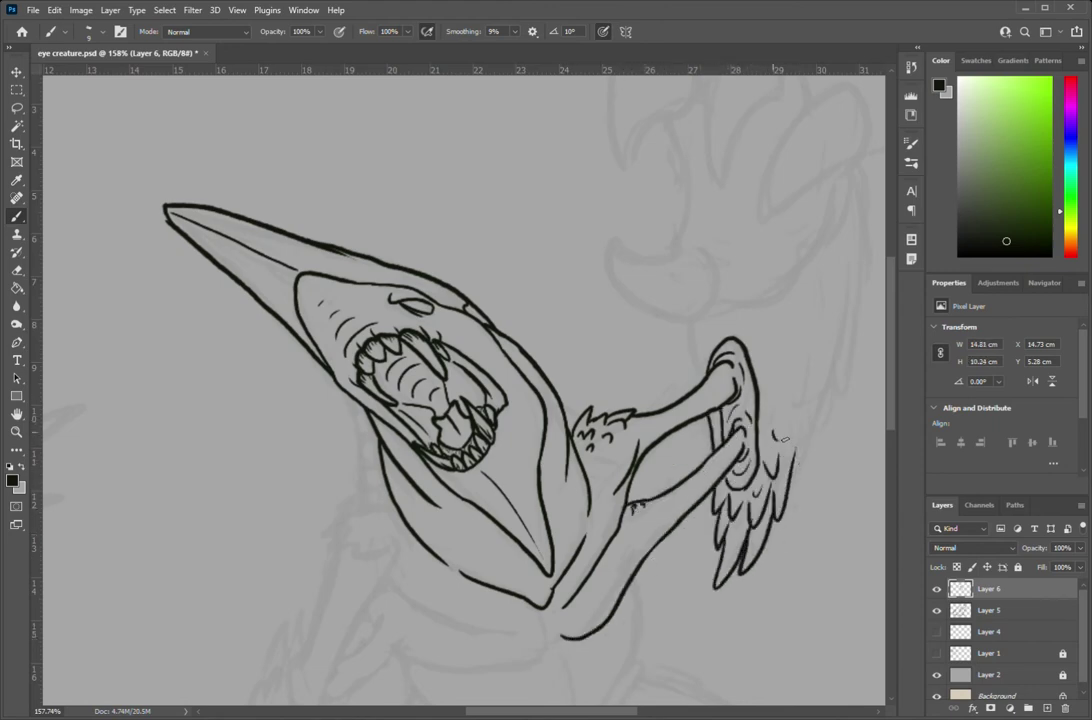
Step: Draw three hatched teardrop claws above the hand and join them into one hand
left_click_drag(621, 233, 706, 272)
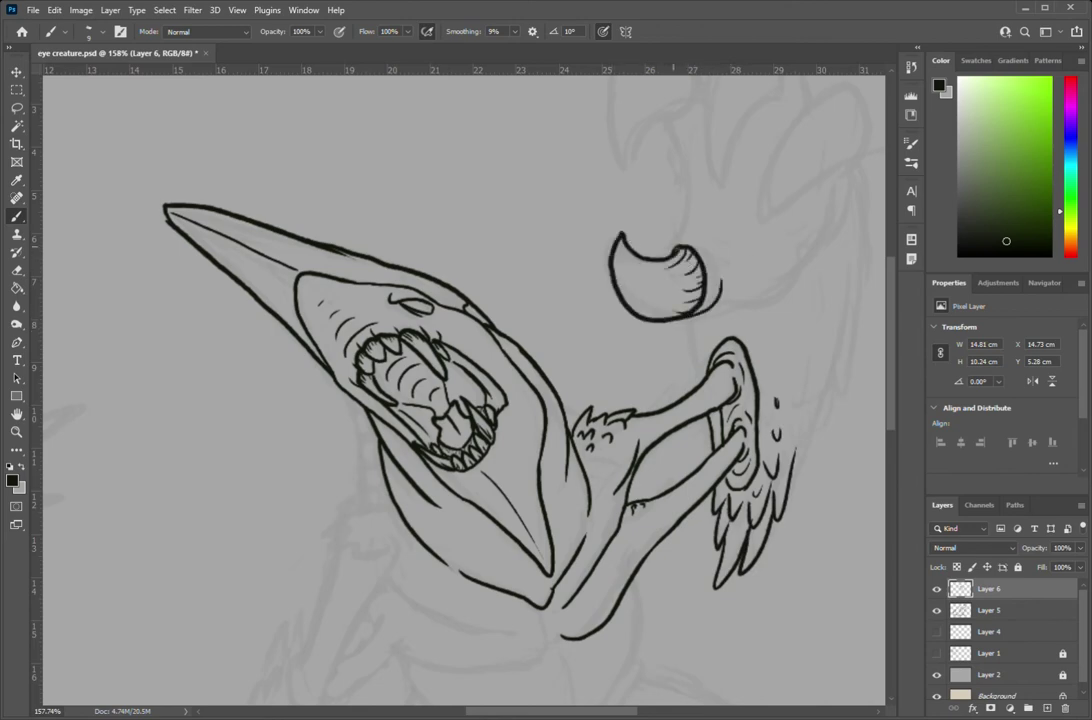
left_click(1044, 283)
left_click_drag(1012, 372, 1029, 363)
mouse_move(565, 317)
left_mouse_down()
mouse_move(597, 200)
mouse_move(657, 200)
mouse_move(647, 289)
left_mouse_up()
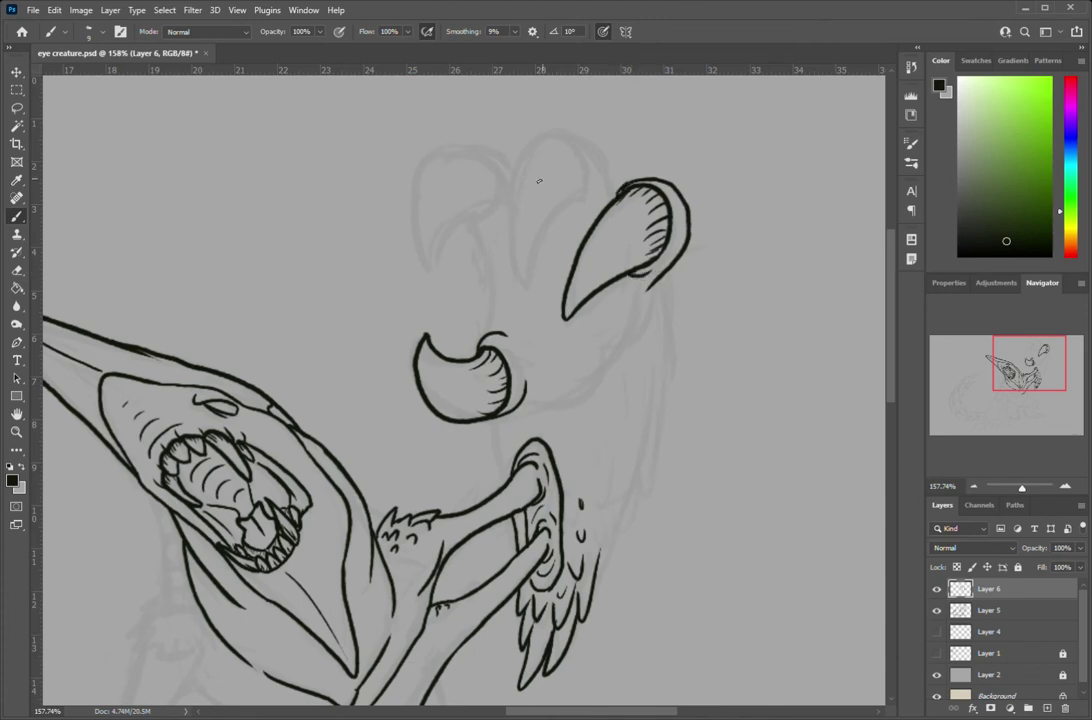
left_click_drag(576, 208, 584, 197)
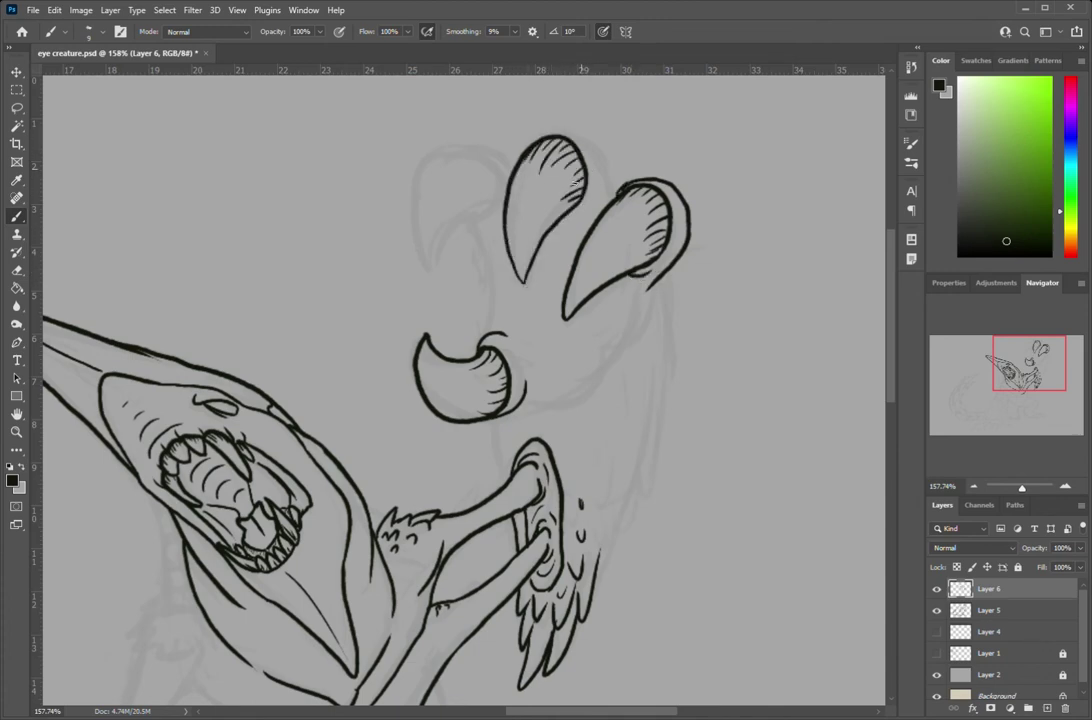
left_click_drag(527, 152, 612, 196)
left_click_drag(650, 292, 636, 362)
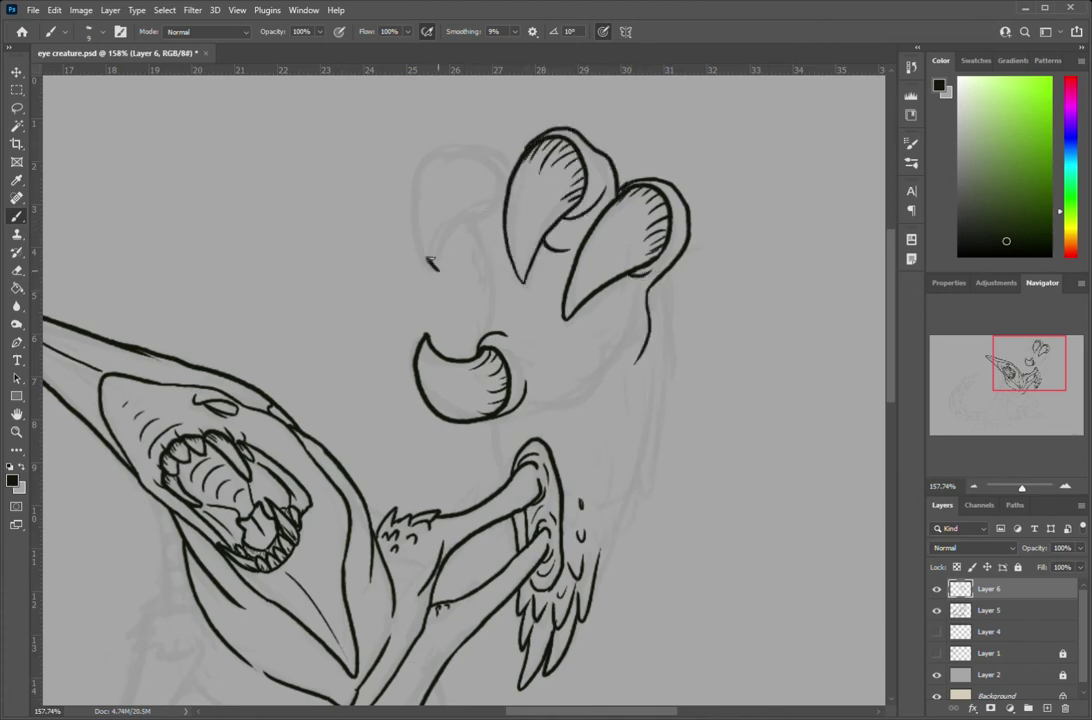
left_click_drag(470, 160, 438, 268)
left_click_drag(408, 190, 510, 160)
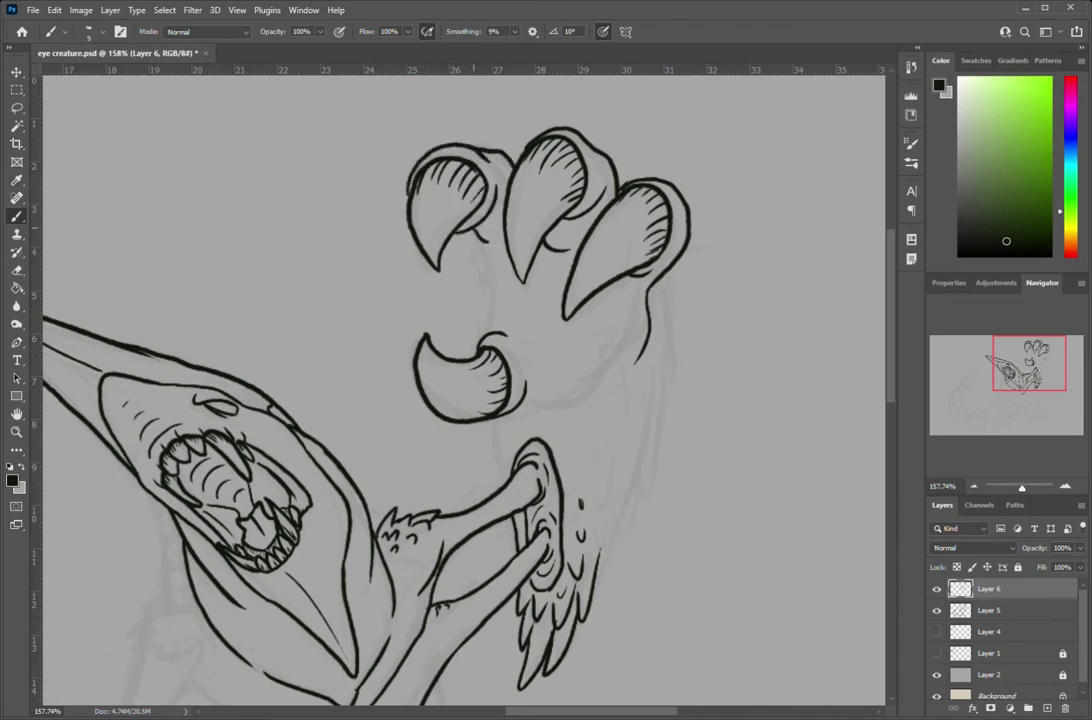
left_click_drag(482, 225, 494, 334)
Step: Add jagged fur down the arm, an arc under the palm and the forearm's left side
left_click_drag(652, 292, 656, 460)
left_click_drag(612, 372, 540, 404)
left_click_drag(496, 408, 494, 460)
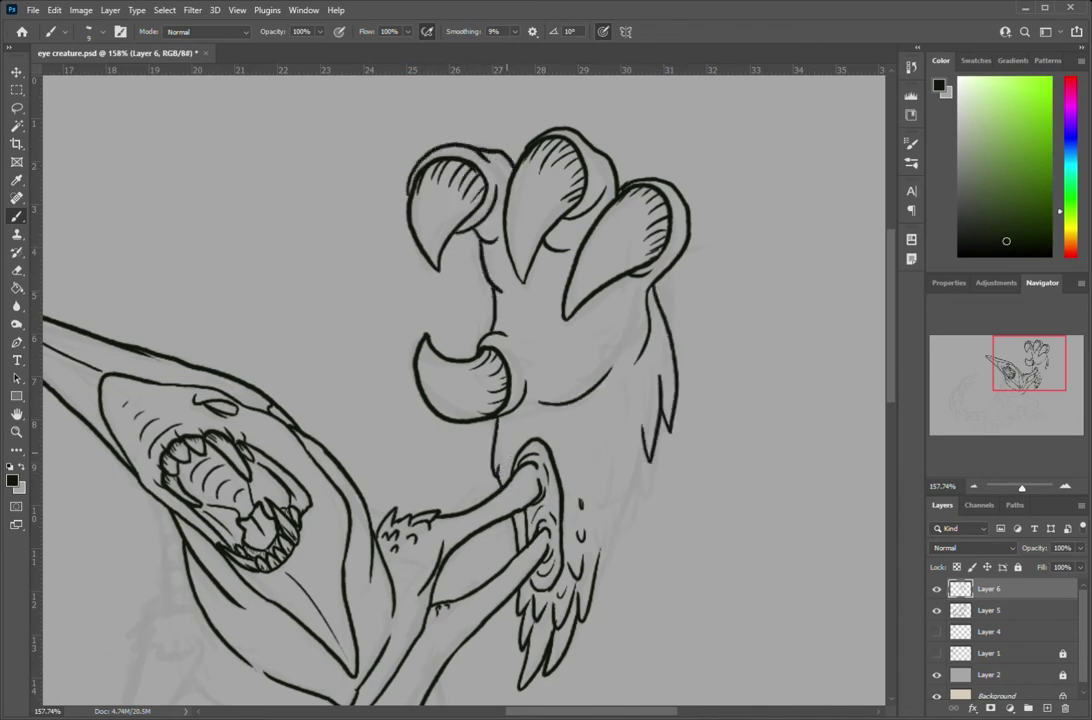
left_click_drag(420, 563, 395, 540)
left_click_drag(600, 600, 652, 452)
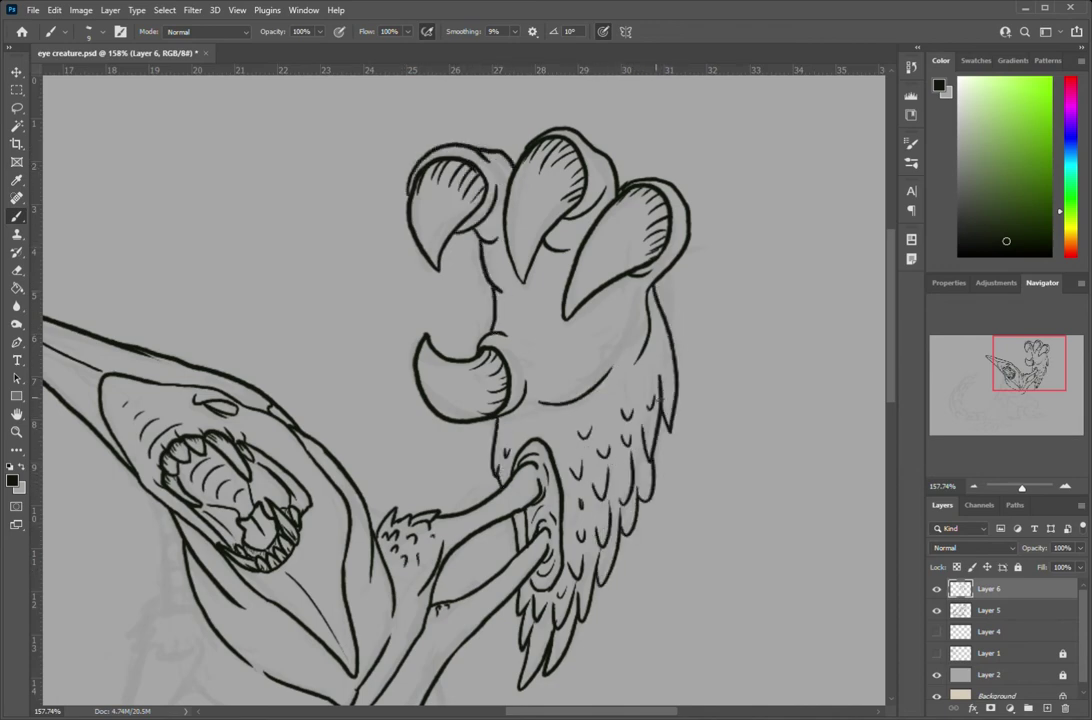
Step: Ink zigzag fur strokes and the inner outline along the creature's small left arm
scroll(546, 320, "down", 5)
scroll(546, 320, "left", 5)
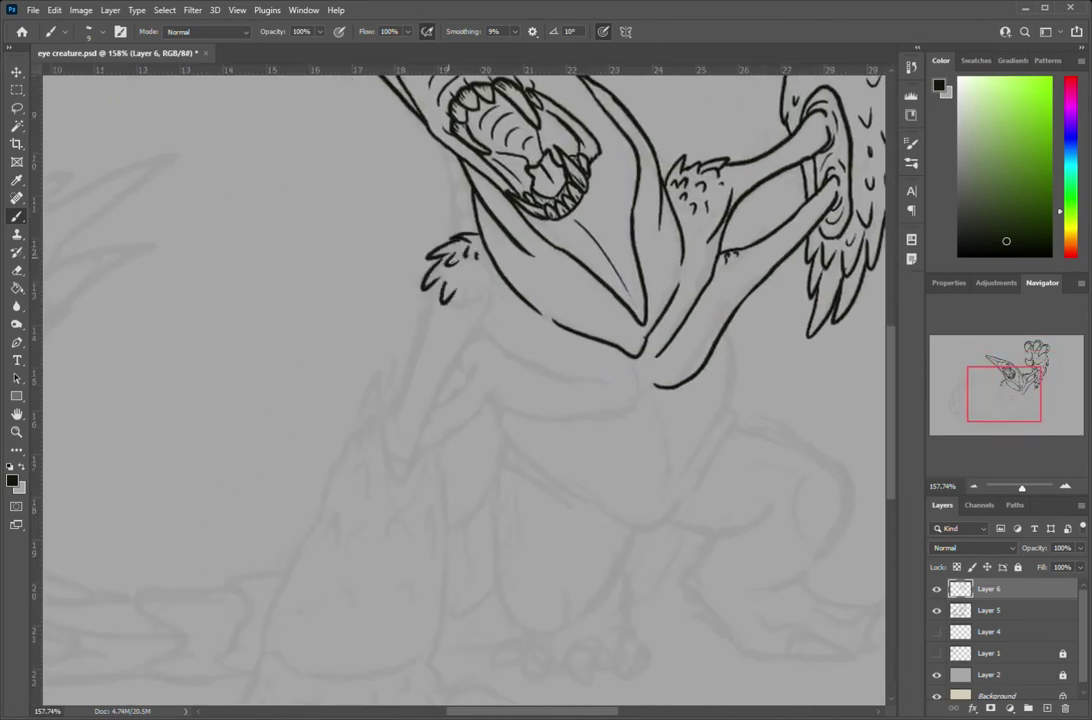
mouse_move(468, 262)
left_mouse_down()
mouse_move(492, 302)
mouse_move(380, 455)
mouse_move(475, 340)
mouse_move(595, 380)
left_mouse_up()
left_click_drag(482, 400, 638, 370)
left_click_drag(476, 358, 480, 372)
mouse_move(490, 395)
left_mouse_down()
mouse_move(422, 448)
mouse_move(412, 484)
left_mouse_up()
left_click_drag(370, 429, 335, 492)
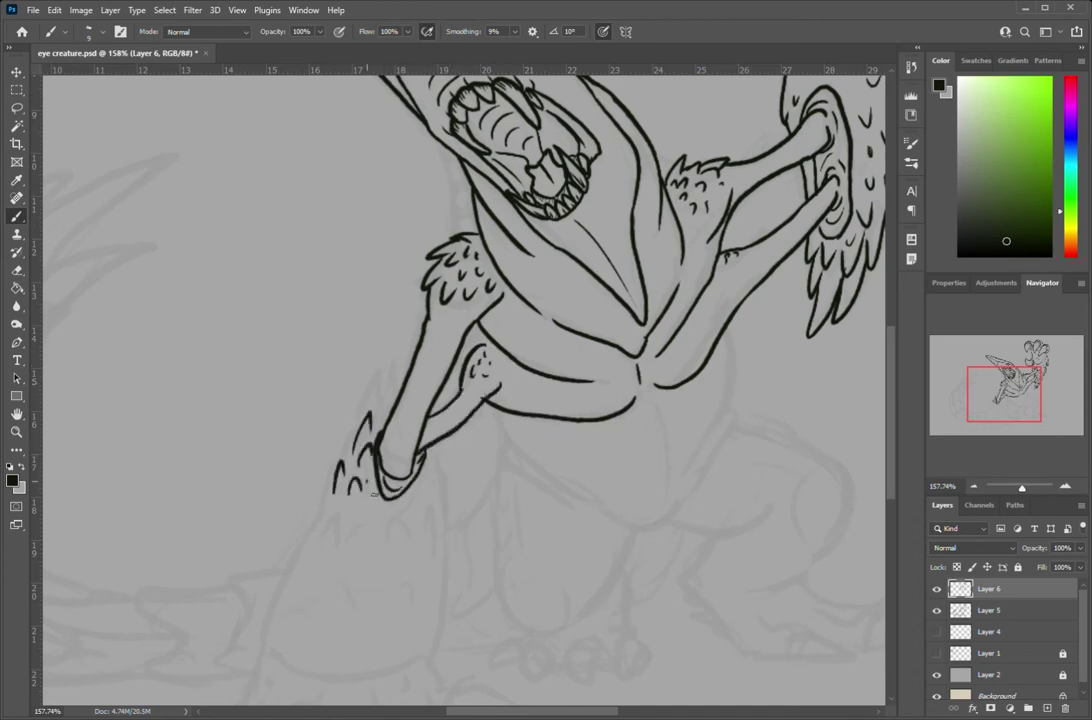
left_click_drag(405, 357, 378, 450)
Step: Ink the lower belly's left contour, bottom curve, crease and right contour
scroll(435, 500, "up", 5)
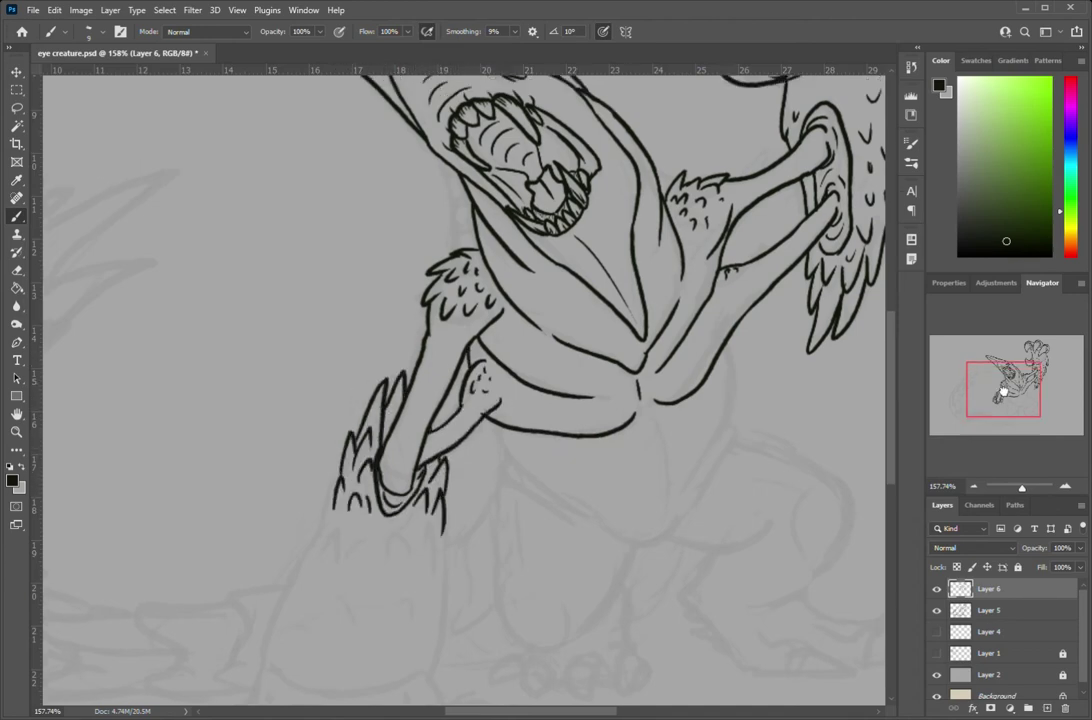
scroll(560, 452, "left", 2)
scroll(517, 403, "down", 5)
scroll(517, 403, "right", 2)
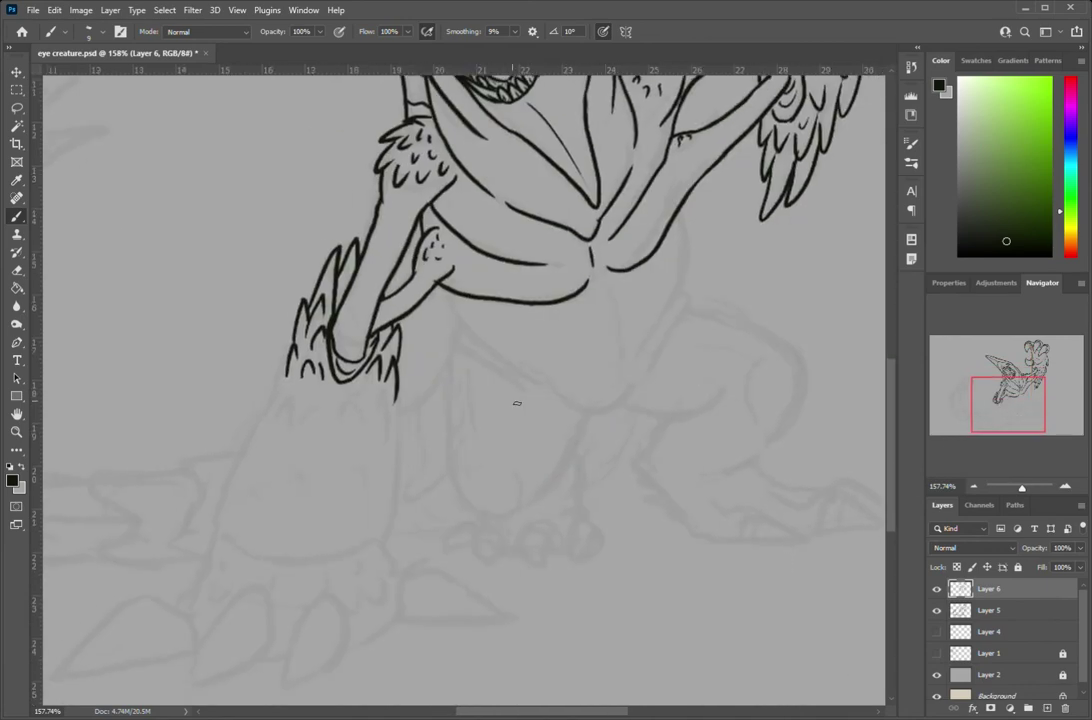
left_click_drag(455, 300, 634, 380)
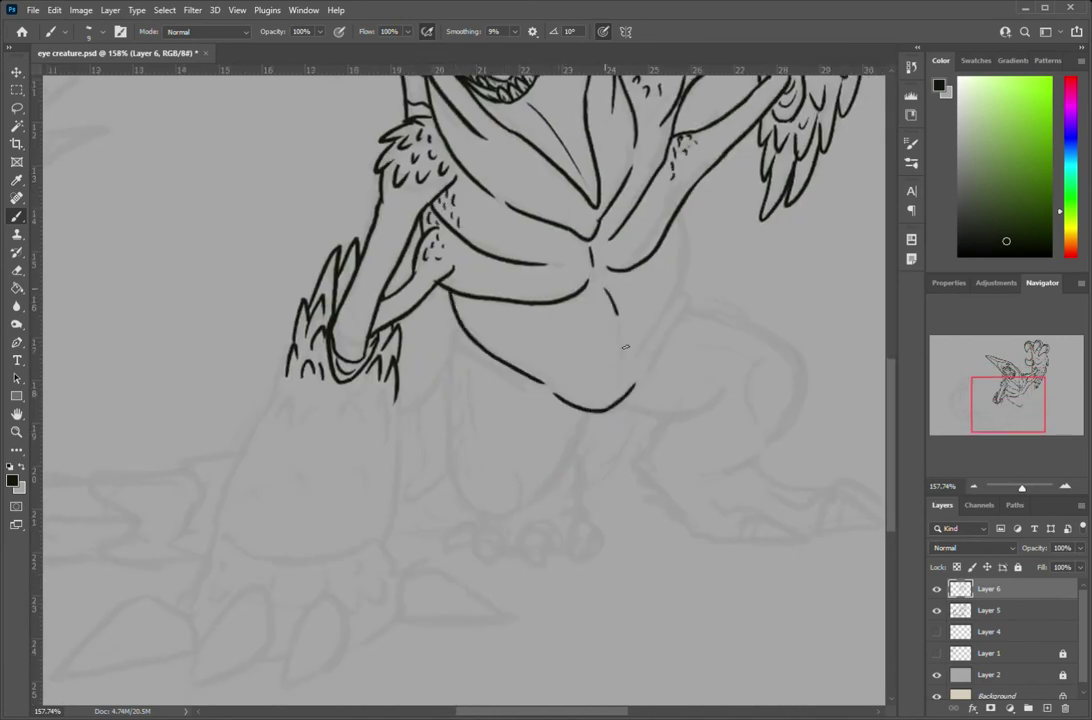
left_click_drag(604, 270, 621, 370)
left_click_drag(669, 220, 639, 360)
Step: Ink the scaled left lower leg, its right contour and a clawed foot beneath it
mouse_move(457, 350)
left_mouse_down()
mouse_move(450, 470)
mouse_move(527, 490)
mouse_move(472, 440)
left_mouse_up()
left_click_drag(582, 414, 527, 497)
left_click_drag(572, 455, 580, 515)
left_click_drag(587, 535, 583, 558)
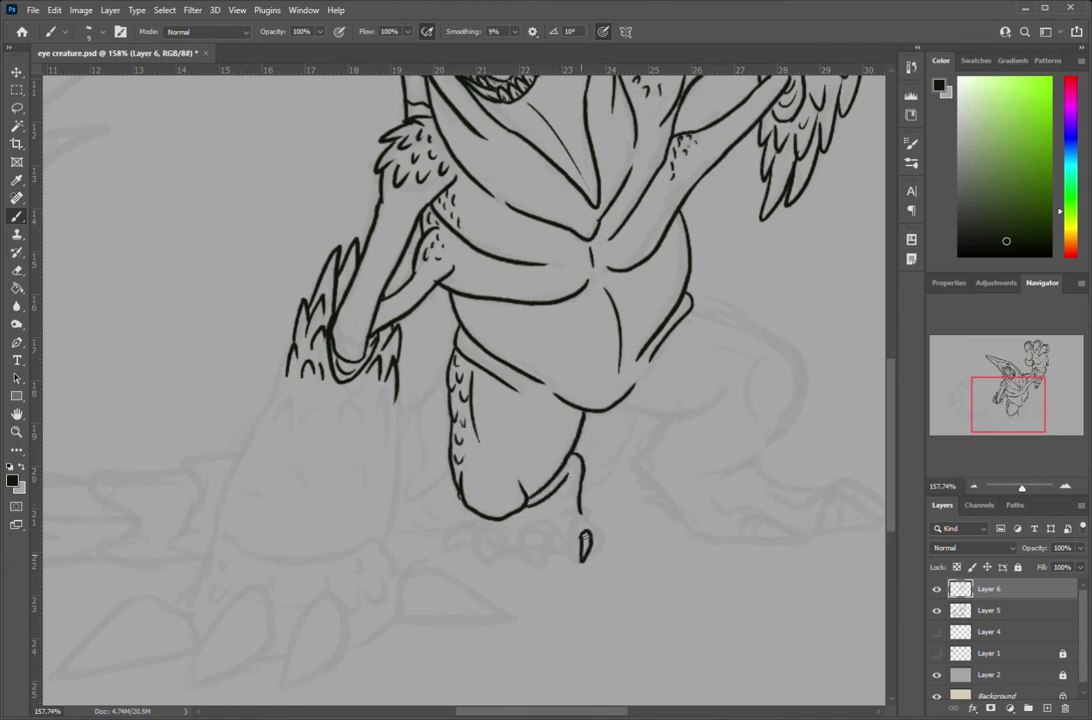
mouse_move(533, 527)
left_mouse_down()
mouse_move(522, 560)
mouse_move(548, 533)
left_mouse_up()
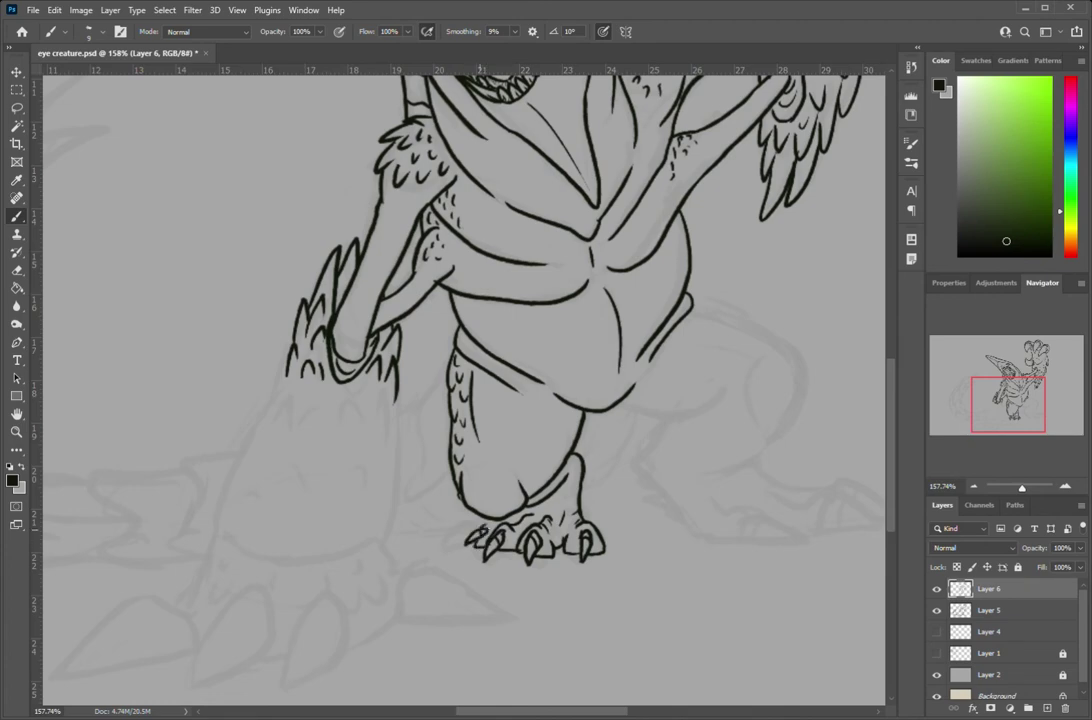
Step: Ink the right thigh, shin and foot with curled claws, plus a hatched lower-left claw
left_click_drag(692, 305, 710, 480)
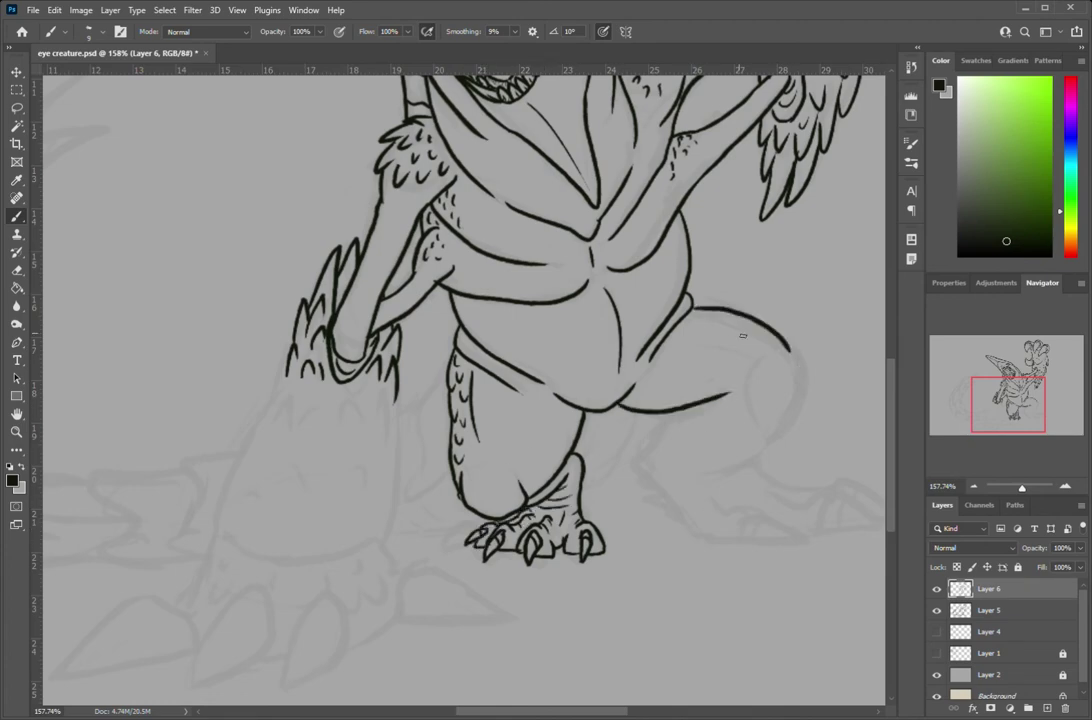
mouse_move(621, 408)
left_mouse_down()
mouse_move(731, 391)
mouse_move(796, 538)
mouse_move(786, 540)
mouse_move(830, 526)
left_mouse_up()
left_click_drag(1015, 416, 1034, 420)
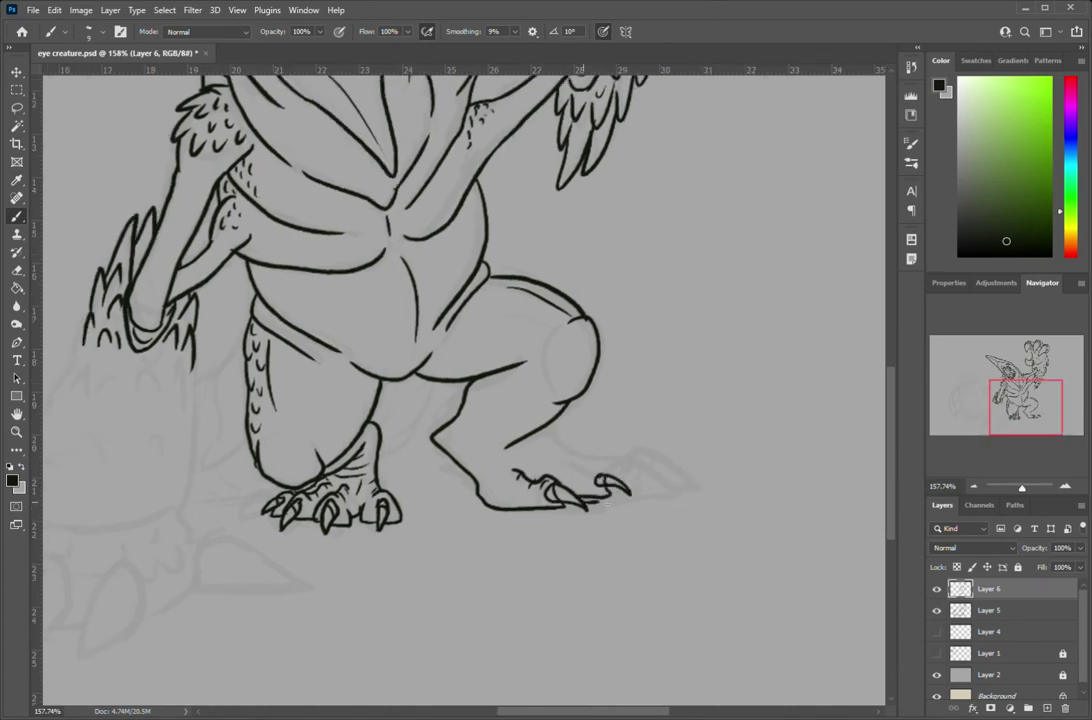
left_click_drag(596, 484, 632, 497)
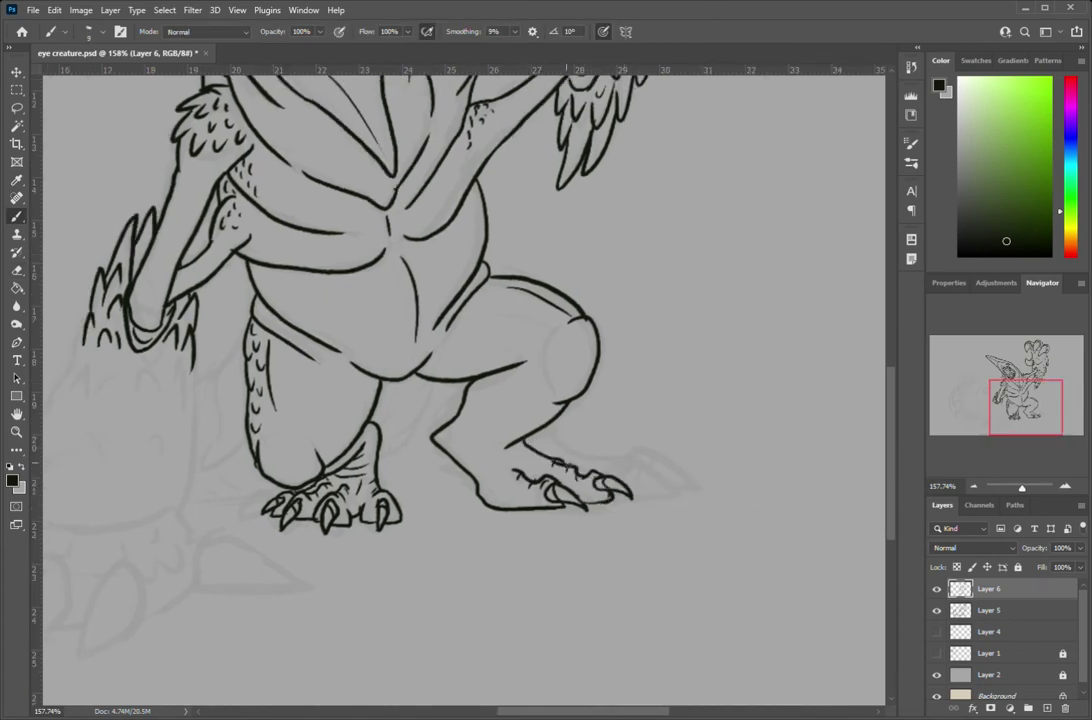
left_click_drag(1026, 415, 953, 424)
mouse_move(446, 573)
left_mouse_down()
mouse_move(488, 625)
mouse_move(500, 610)
mouse_move(500, 625)
mouse_move(562, 584)
mouse_move(553, 546)
left_mouse_up()
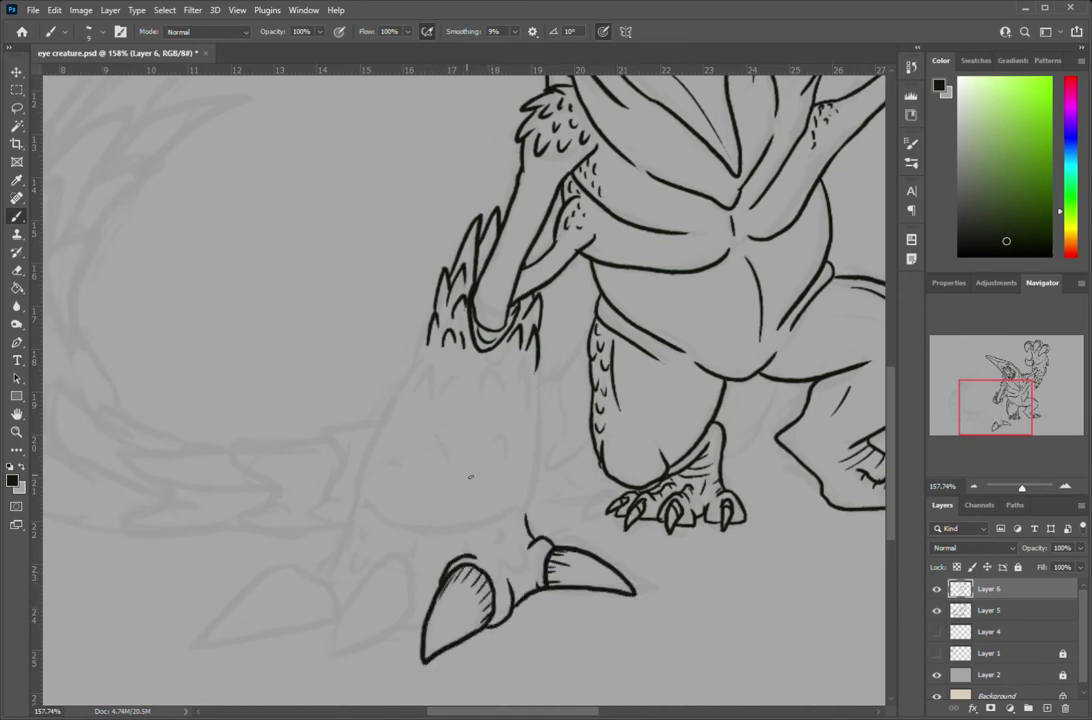
Step: Outline the feathered leg and fill it with rows of feather arcs
left_click_drag(430, 345, 448, 300)
left_click_drag(455, 437, 462, 340)
left_click_drag(420, 400, 435, 355)
left_click_drag(365, 482, 420, 365)
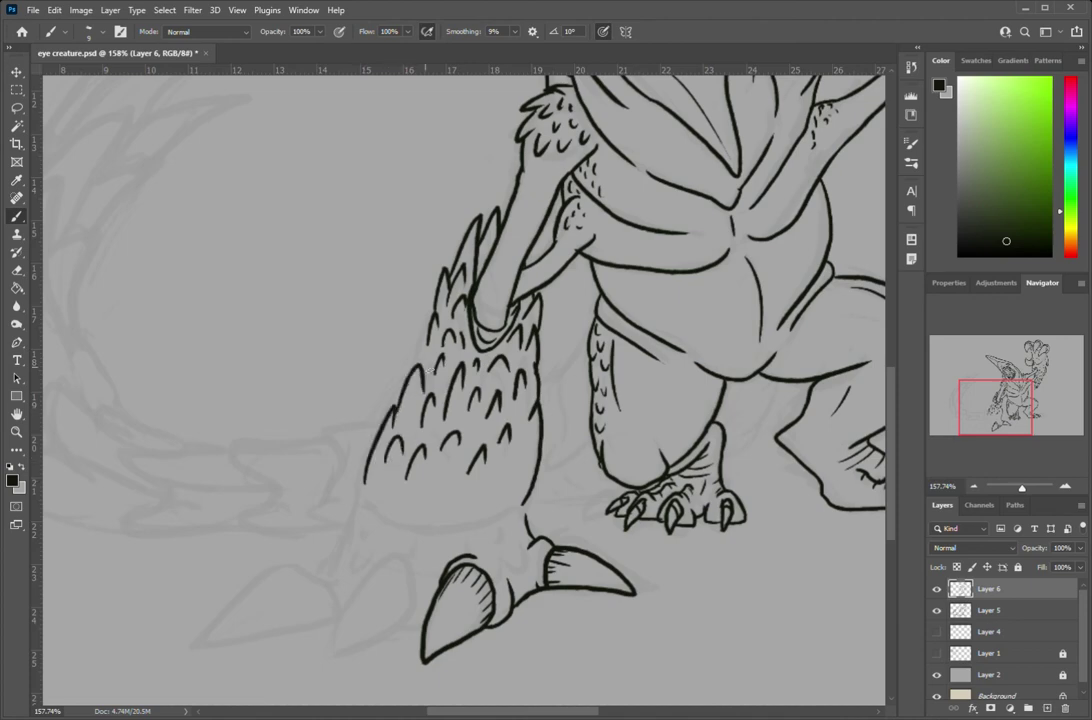
left_click_drag(471, 493, 458, 478)
mouse_move(362, 490)
left_mouse_down()
mouse_move(522, 512)
mouse_move(363, 505)
left_mouse_up()
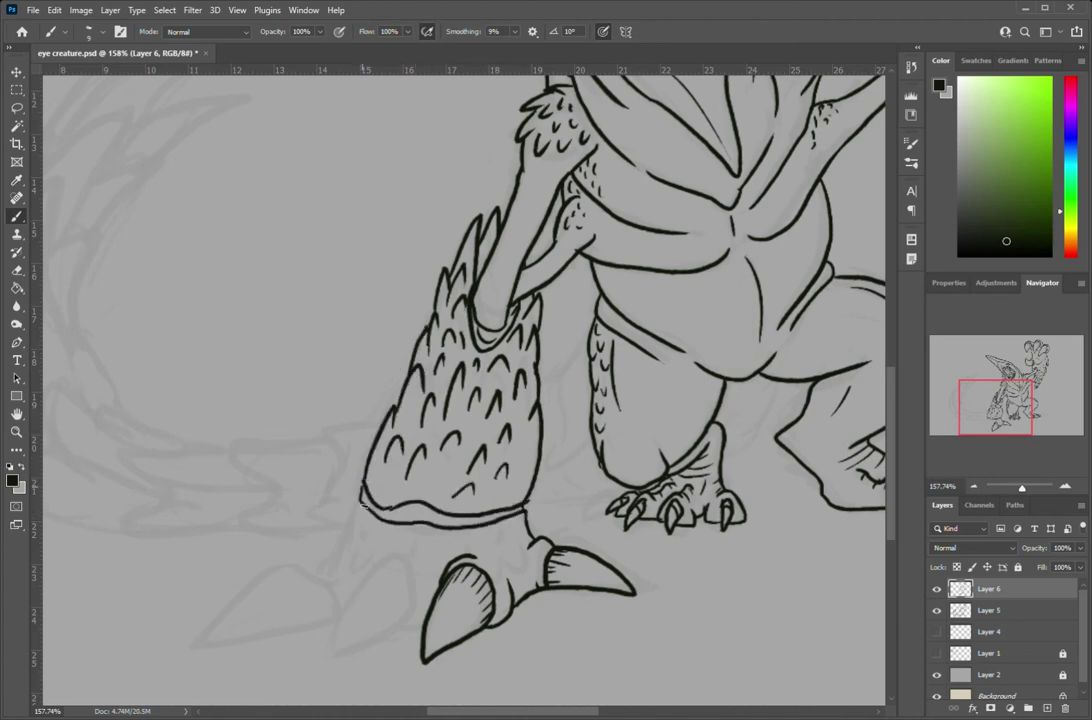
Step: Add extra claws, knuckle outlines, hatching ticks and a line along the back of the leg
left_click_drag(326, 658, 405, 625)
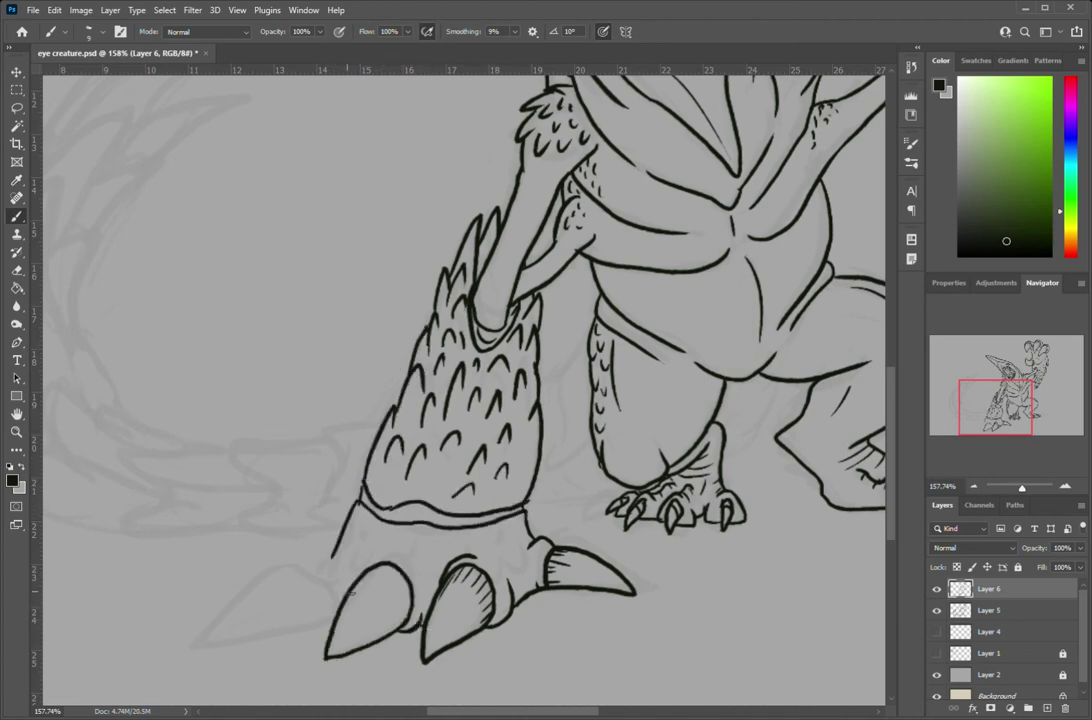
left_click_drag(346, 568, 414, 556)
left_click_drag(452, 570, 498, 558)
mouse_move(308, 563)
left_mouse_down()
mouse_move(280, 567)
mouse_move(322, 590)
left_mouse_up()
left_click_drag(338, 543, 352, 545)
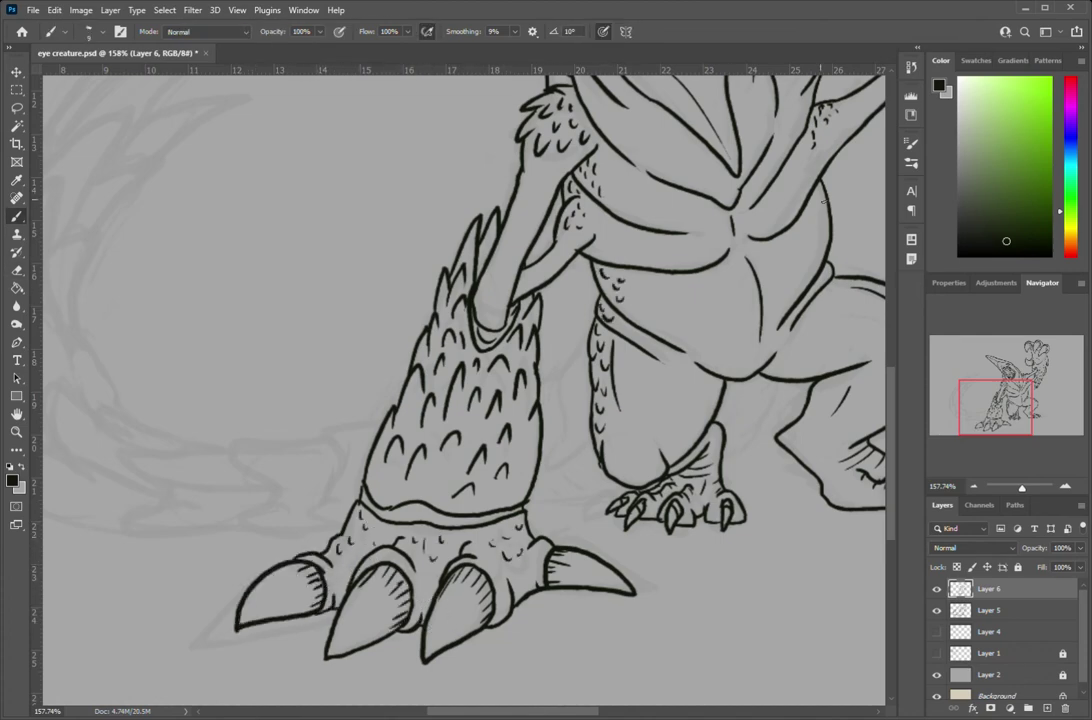
left_click_drag(776, 392, 762, 470)
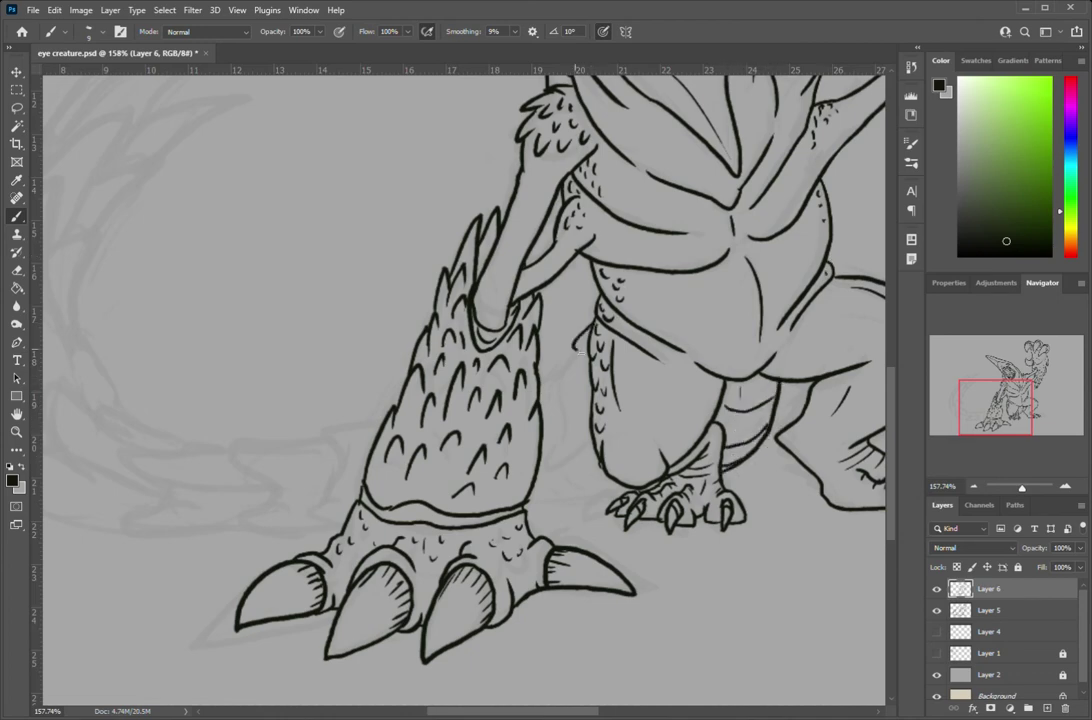
Step: Ink the first jagged, banded tail segments beside the leg, undoing a stray stroke
left_click_drag(1016, 400, 990, 400)
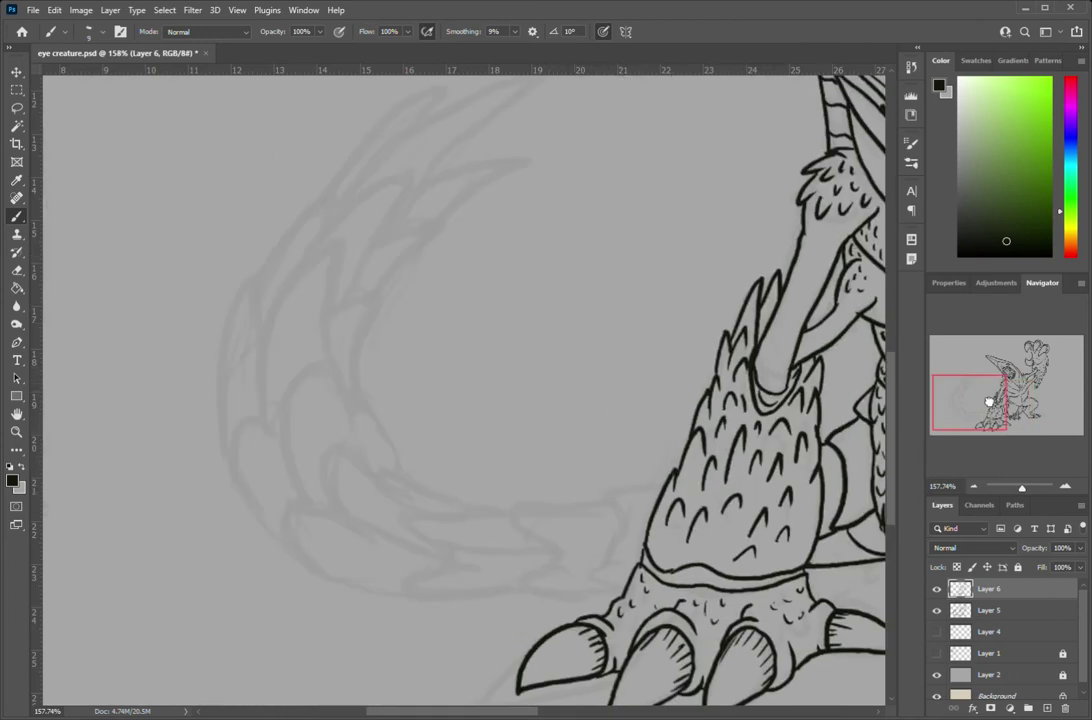
mouse_move(632, 470)
left_mouse_down()
mouse_move(690, 468)
mouse_move(650, 565)
mouse_move(600, 525)
mouse_move(634, 488)
left_mouse_up()
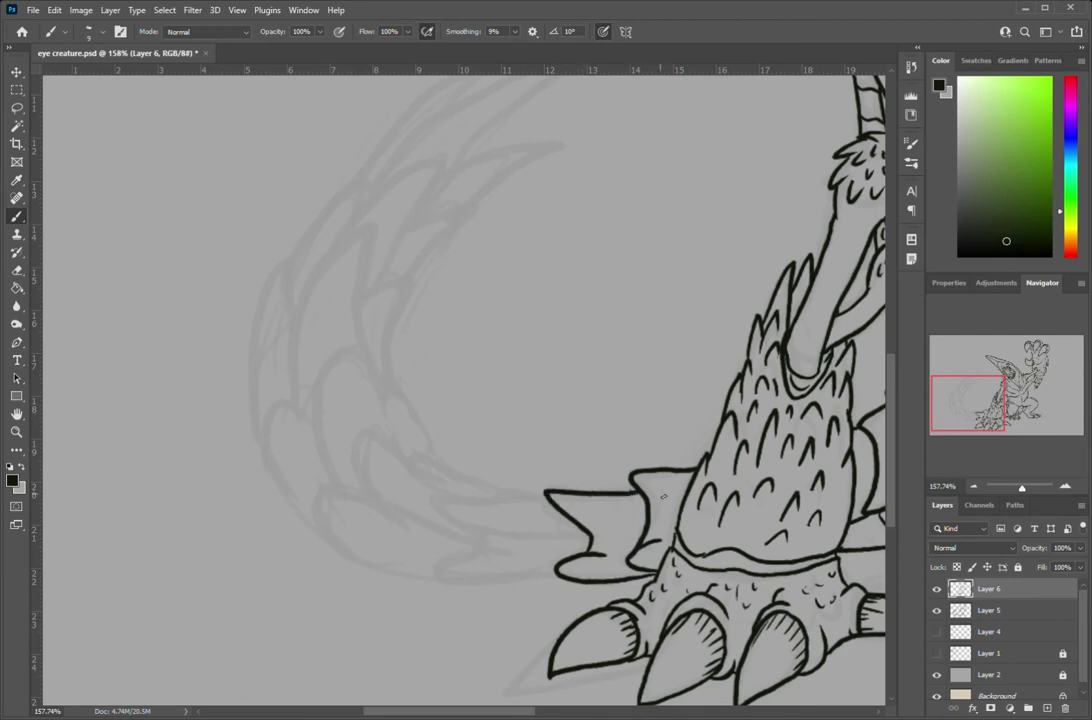
mouse_move(546, 491)
left_mouse_down()
mouse_move(445, 497)
mouse_move(500, 545)
mouse_move(440, 575)
mouse_move(357, 455)
mouse_move(480, 492)
left_mouse_up()
key("ctrl+z")
Step: Ink spiky, feather-like scale outlines fanning up the curling tail, undoing a stray curve
left_click_drag(432, 440, 505, 490)
mouse_move(420, 515)
left_mouse_down()
mouse_move(333, 509)
mouse_move(322, 355)
mouse_move(440, 440)
left_mouse_up()
left_click_drag(395, 347, 440, 445)
left_click_drag(330, 505, 266, 412)
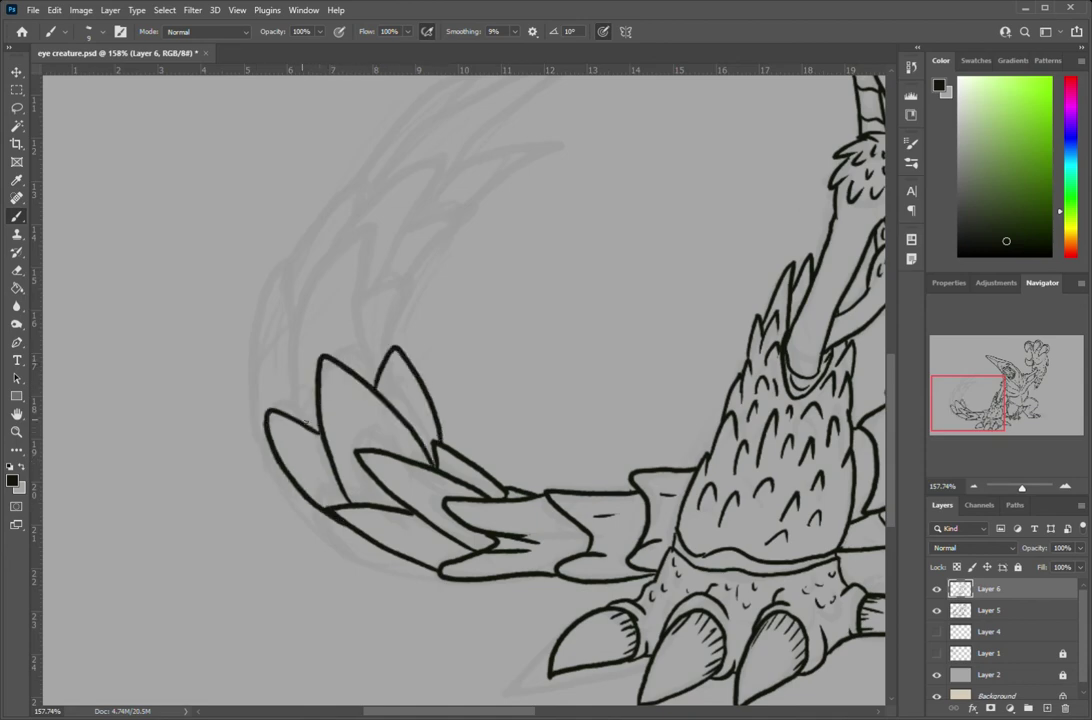
left_click_drag(255, 360, 352, 310)
left_click_drag(252, 245, 218, 360)
scroll(300, 520, "up", 5)
left_click_drag(298, 525, 377, 378)
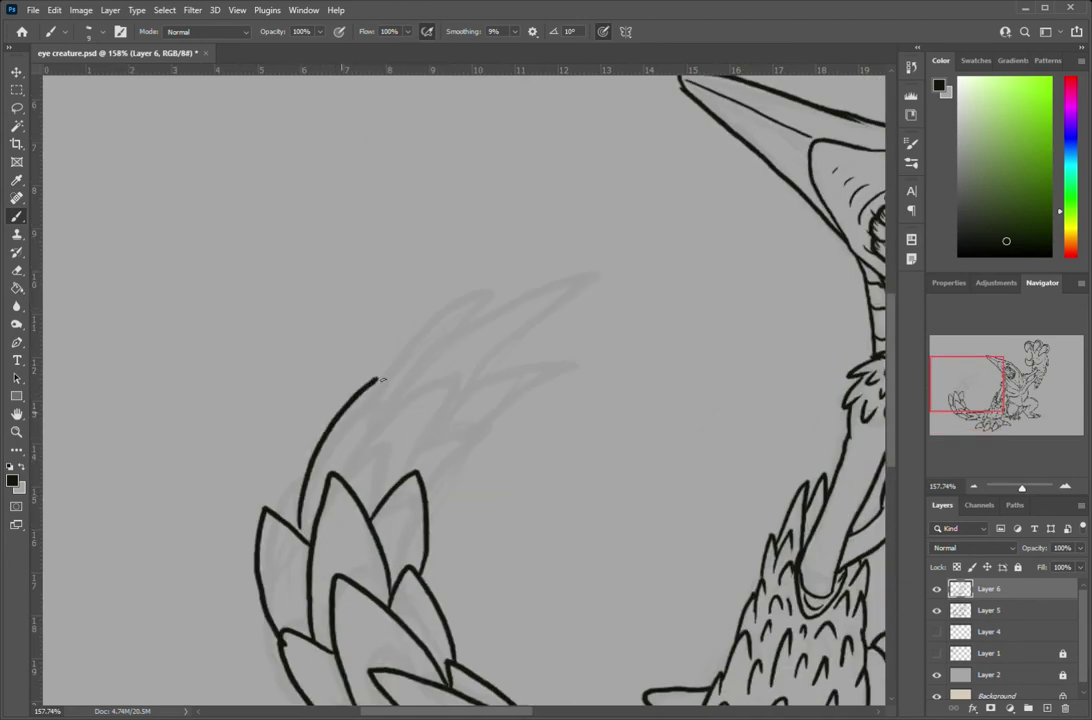
key("ctrl+z")
Step: Ink the hooked tail-tip curl with spikes and feather outlines around it
left_click_drag(320, 470, 400, 460)
left_click_drag(268, 460, 320, 440)
left_click_drag(440, 405, 449, 310)
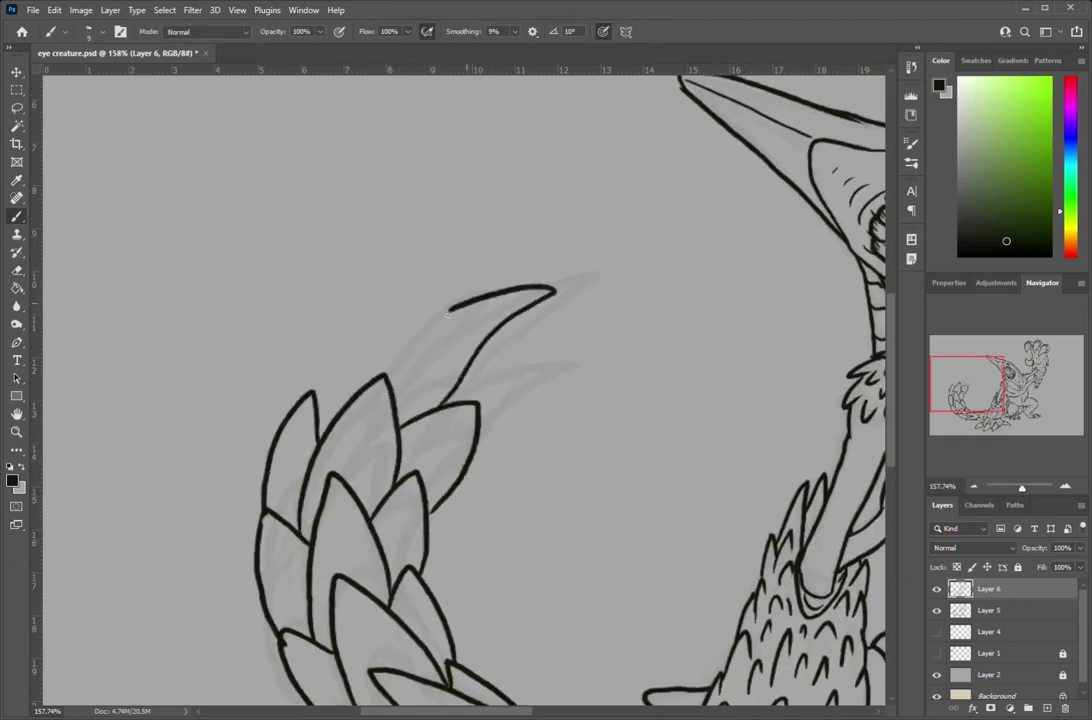
left_click_drag(478, 358, 480, 432)
mouse_move(318, 398)
left_mouse_down()
mouse_move(447, 289)
mouse_move(368, 376)
mouse_move(440, 385)
left_mouse_up()
Step: Hatch along the upper feather edge and inside the lower tail scales
left_click_drag(455, 402, 478, 392)
left_click_drag(272, 508, 284, 490)
left_click_drag(362, 505, 378, 485)
left_click_drag(398, 568, 418, 546)
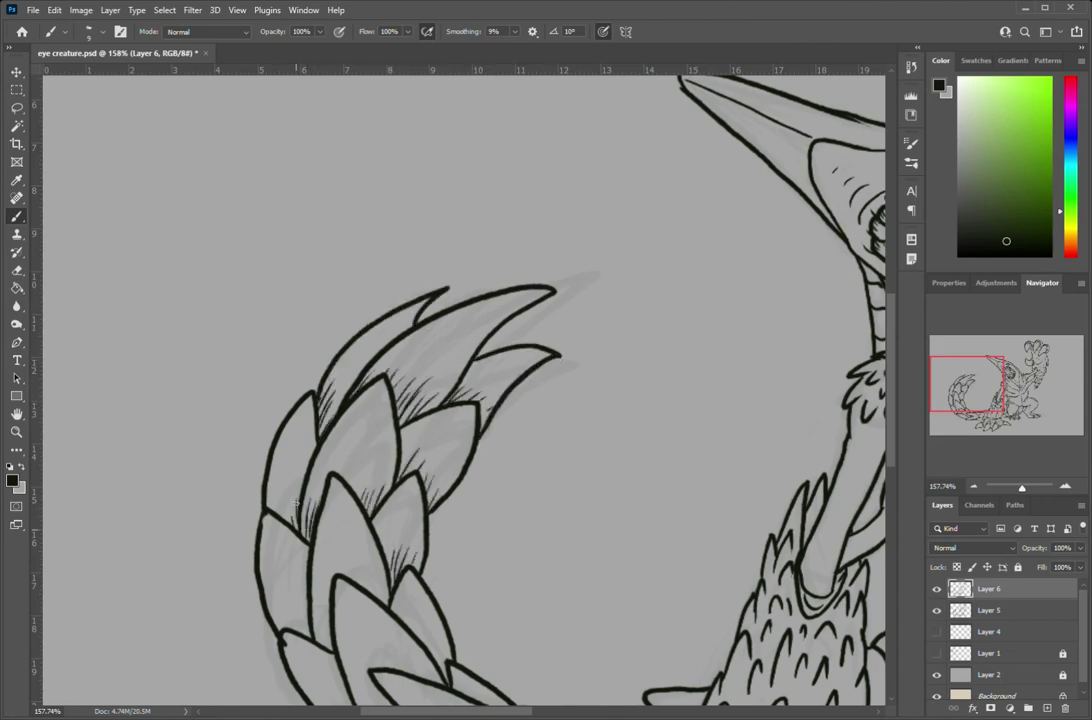
left_click_drag(289, 624, 303, 601)
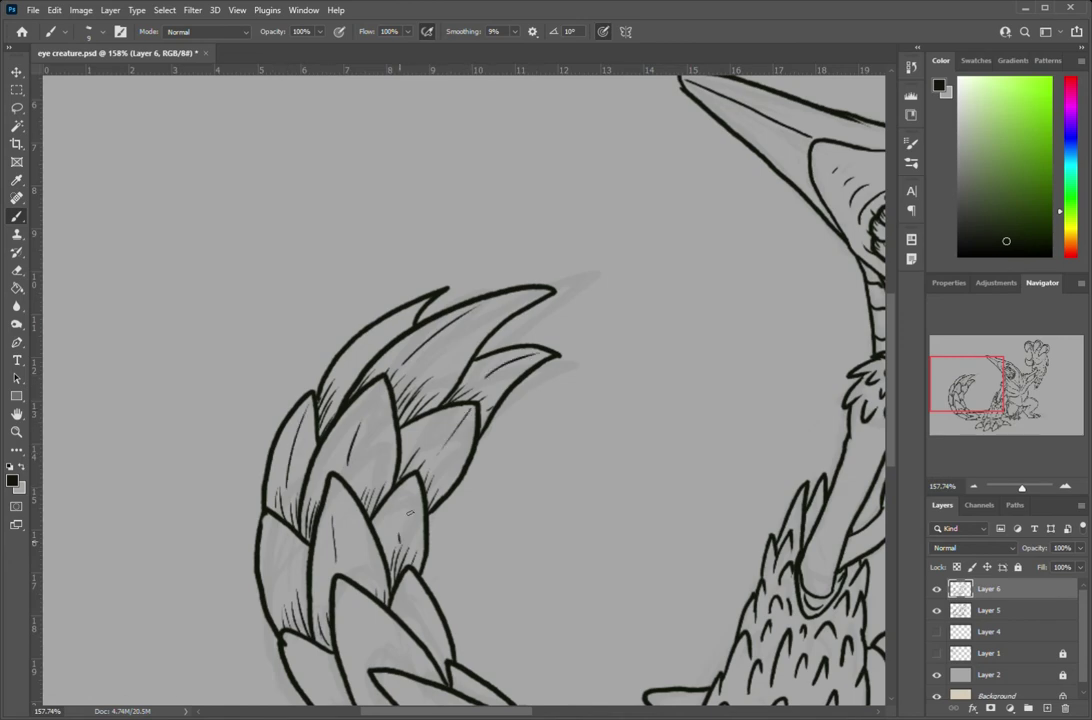
Step: Hatch the segment notch and the bases of the lower tail feathers
left_click_drag(968, 385, 970, 401)
left_click_drag(556, 548, 570, 575)
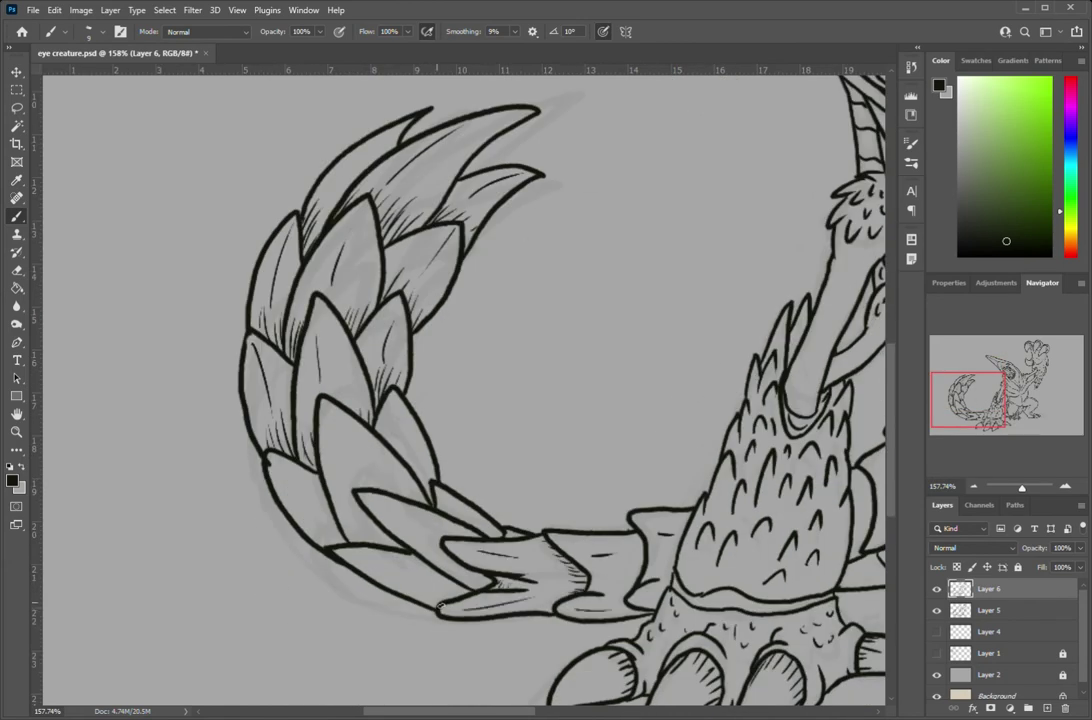
left_click_drag(470, 524, 500, 535)
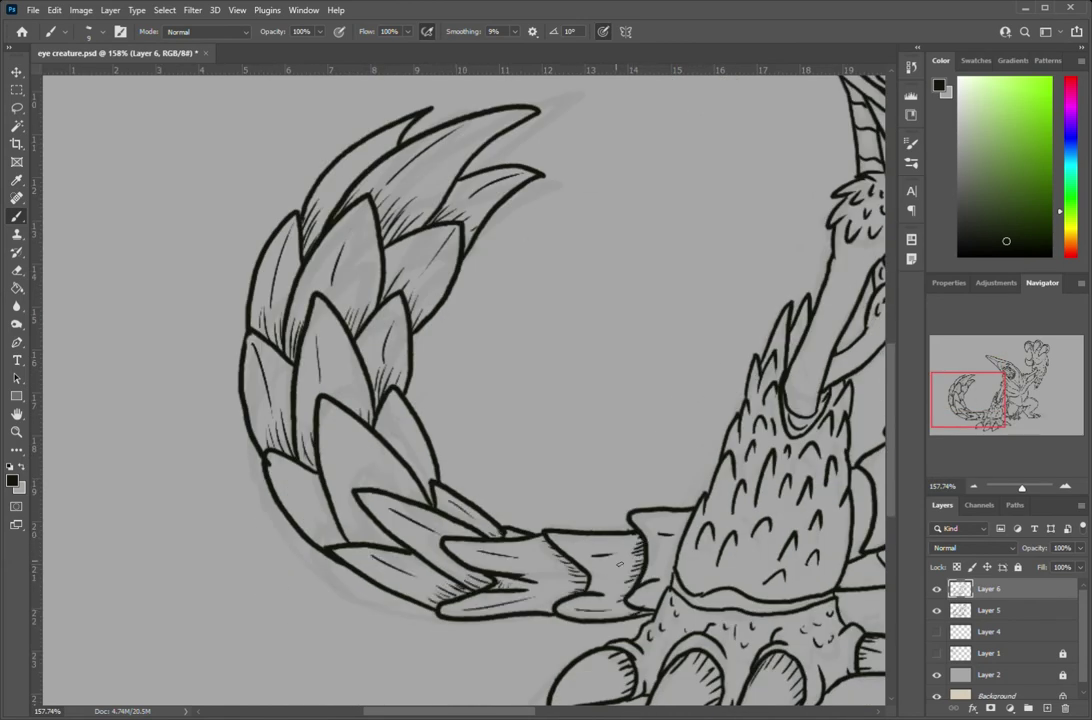
left_click_drag(400, 551, 330, 541)
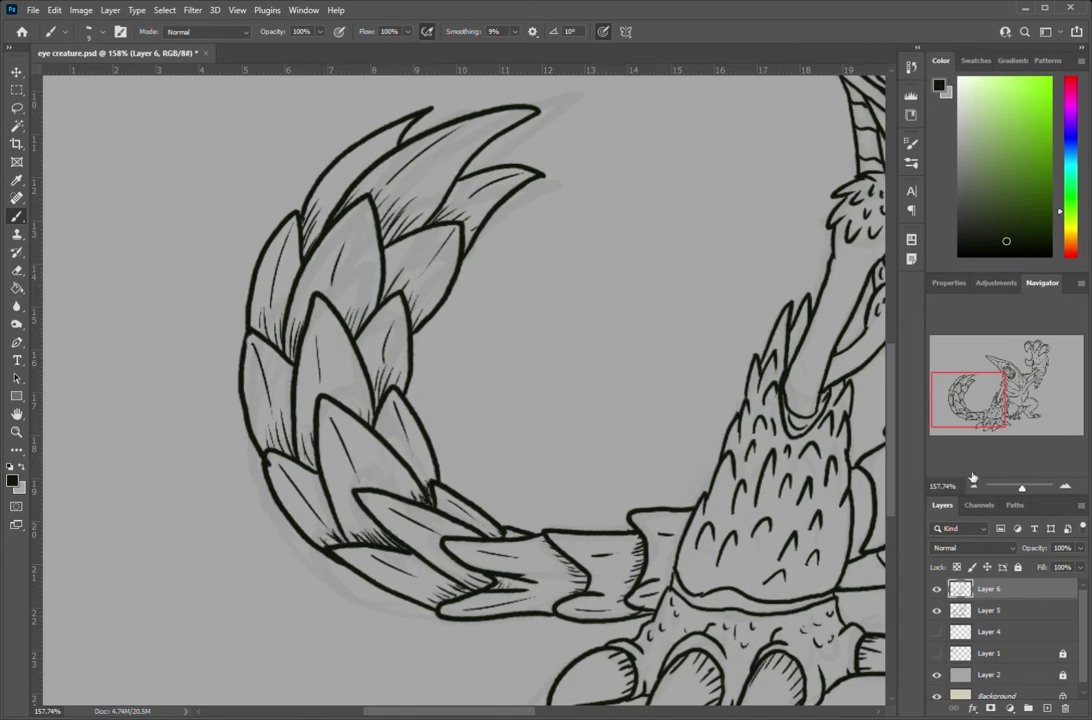
left_click_drag(804, 387, 514, 370)
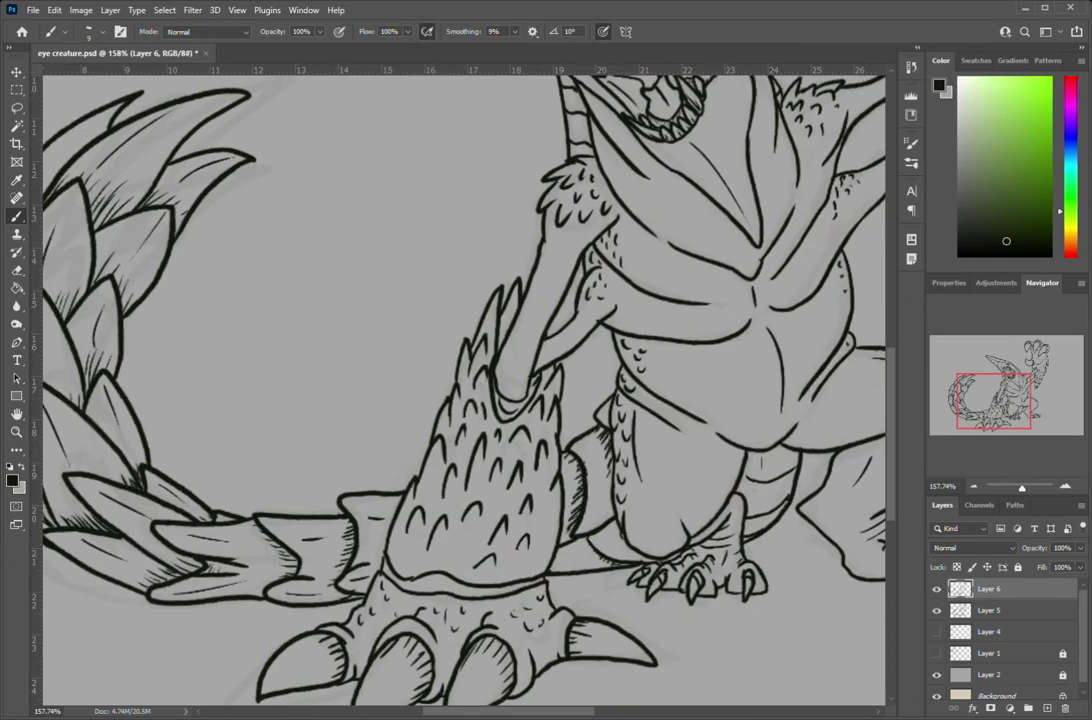
left_click_drag(996, 398, 975, 360)
Step: Group the line-art layers and Magic Wand-select the empty background around the creature
key("z")
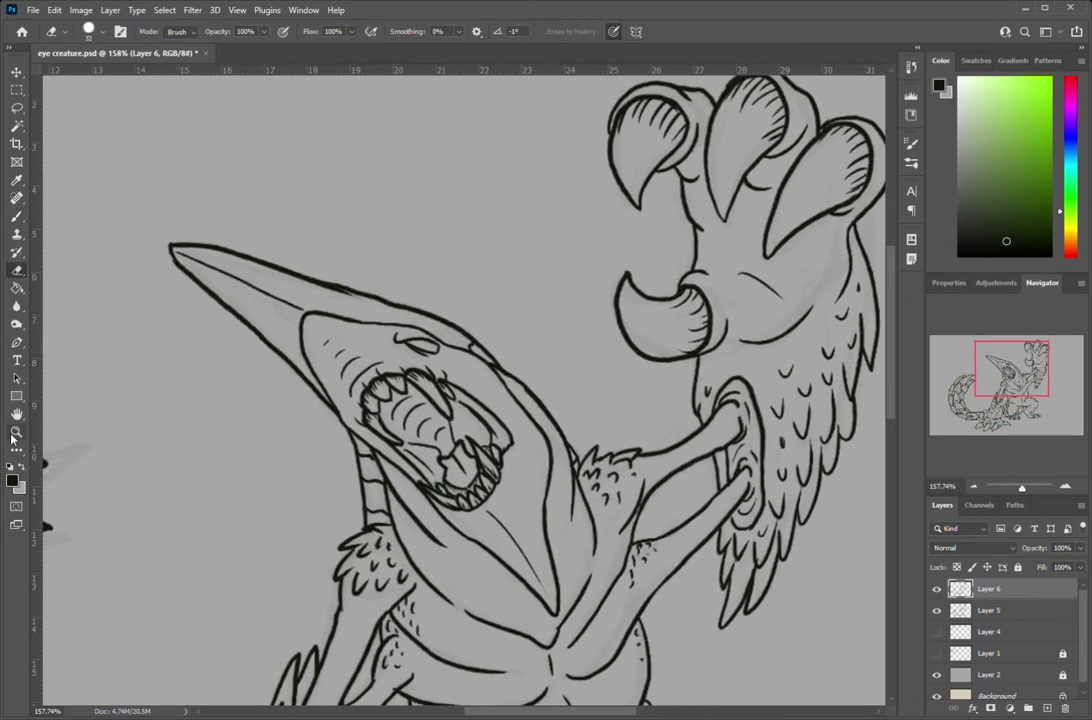
key("ctrl+0")
left_click(1032, 707)
key("w")
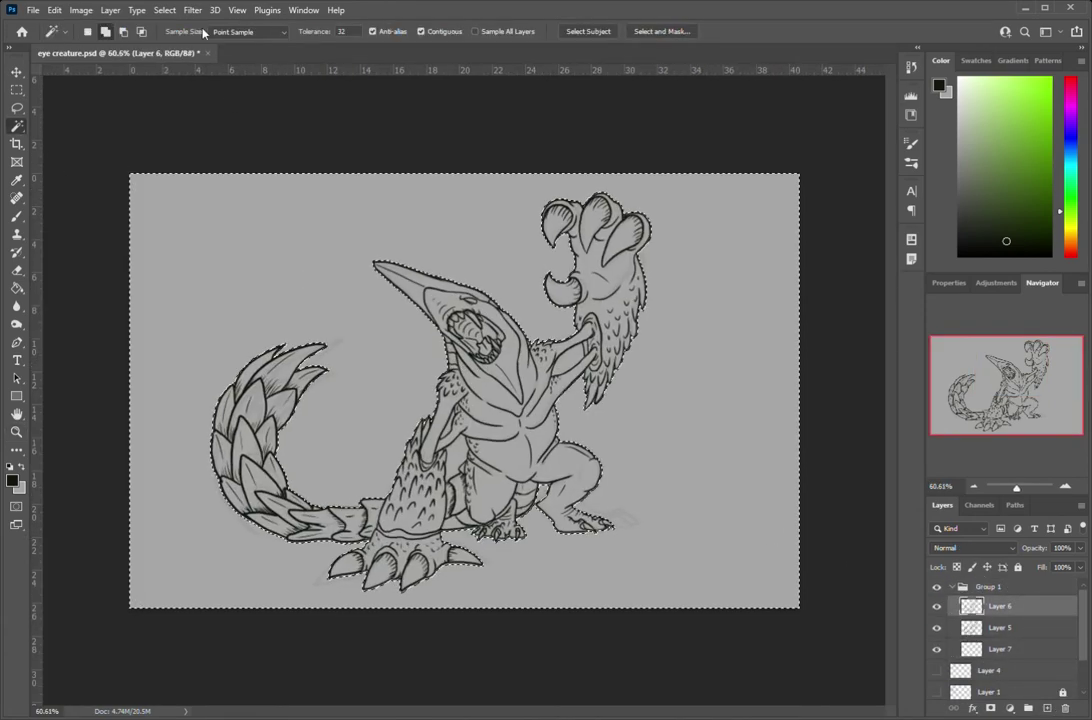
left_click(278, 224)
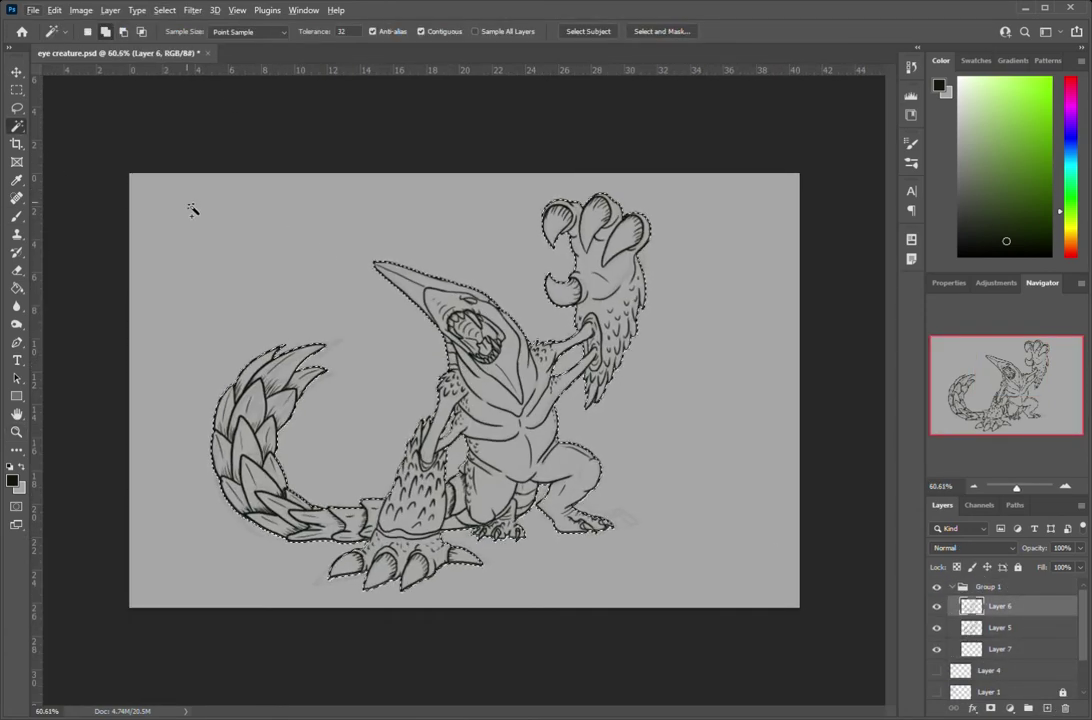
left_click(529, 241)
Step: Invert the selection and fill the creature with grey on the new layer below the lines
left_click(812, 314)
left_click(1000, 649)
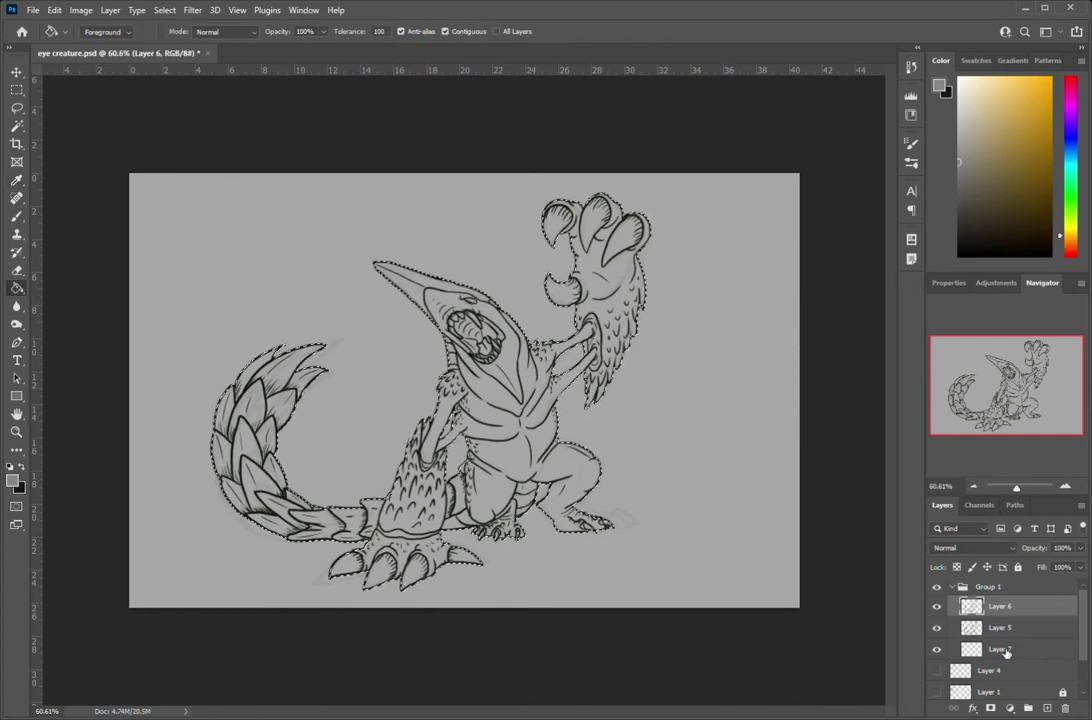
key("alt+BackSpace")
key("ctrl+d")
key("z")
left_click_drag(430, 403, 485, 403)
key("g")
key("shift+g")
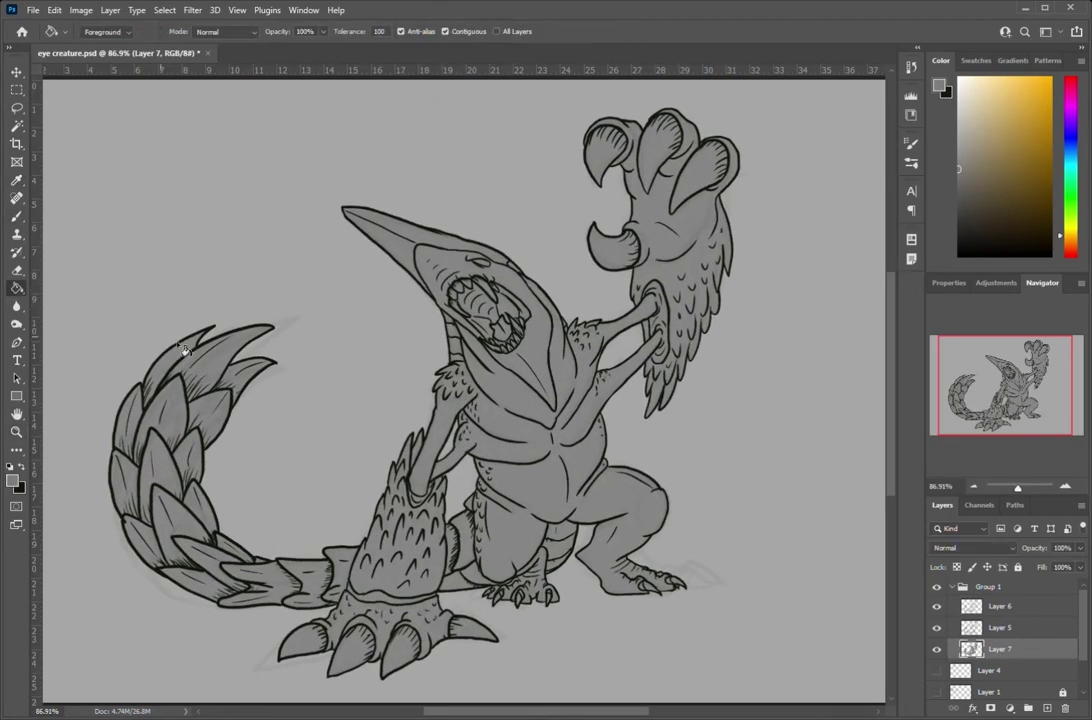
Step: Paint the inside of the mouth pink on a clipped layer
left_click(1047, 708)
left_click(1035, 660, "alt")
key("i")
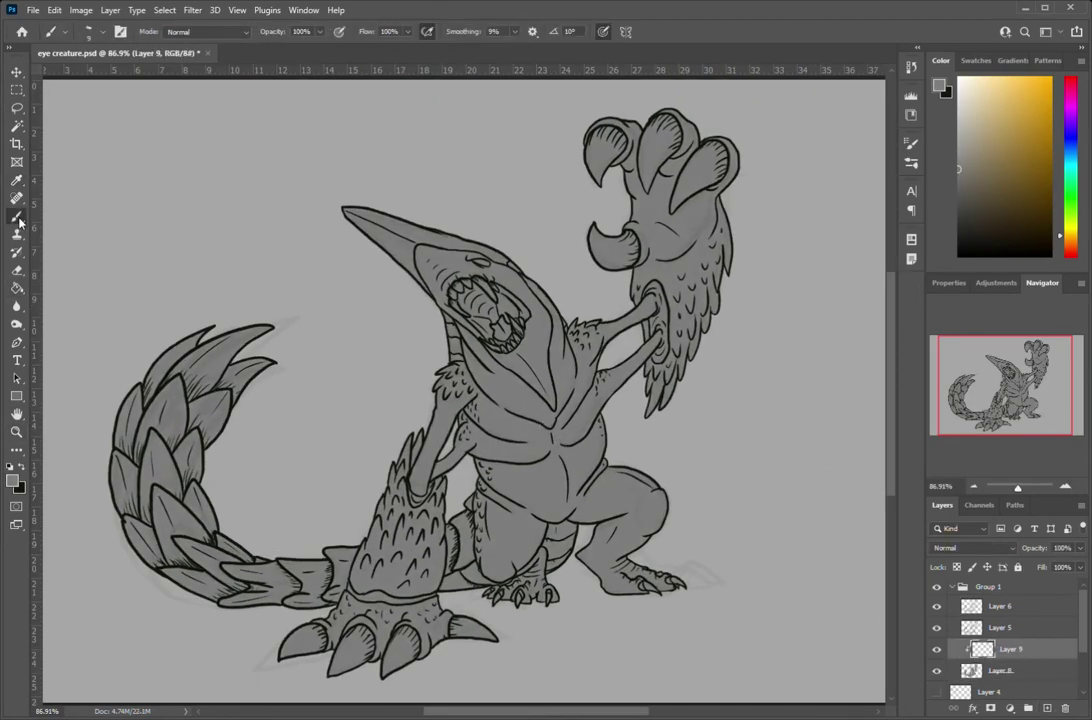
left_click(839, 344)
key("b")
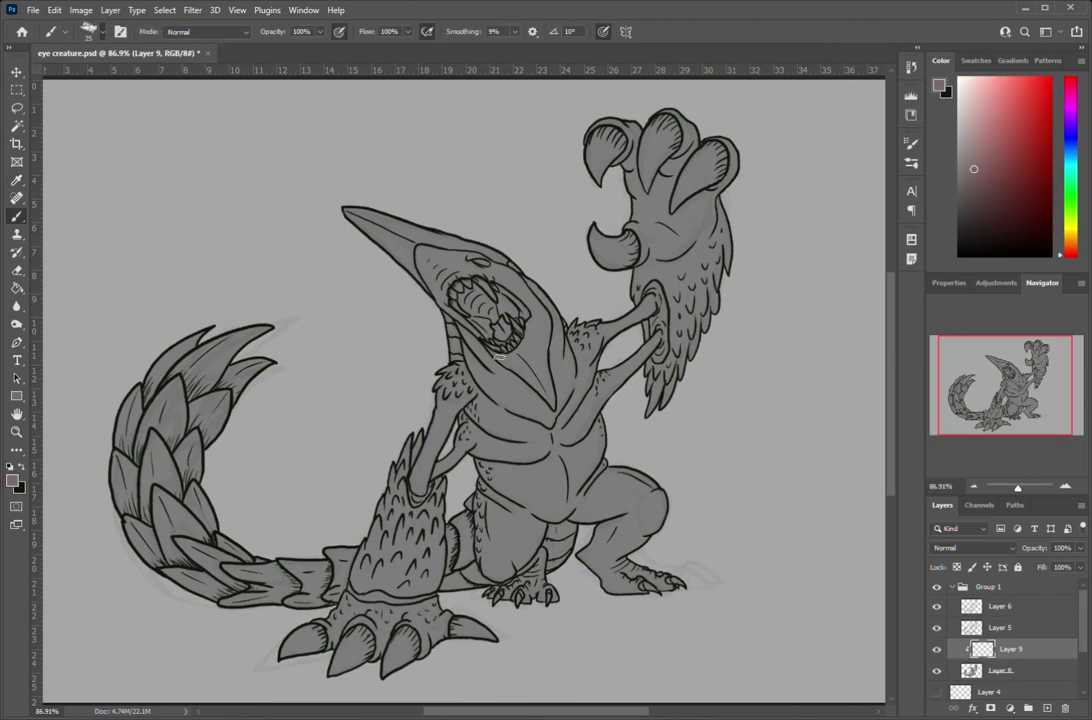
left_click_drag(470, 295, 497, 341)
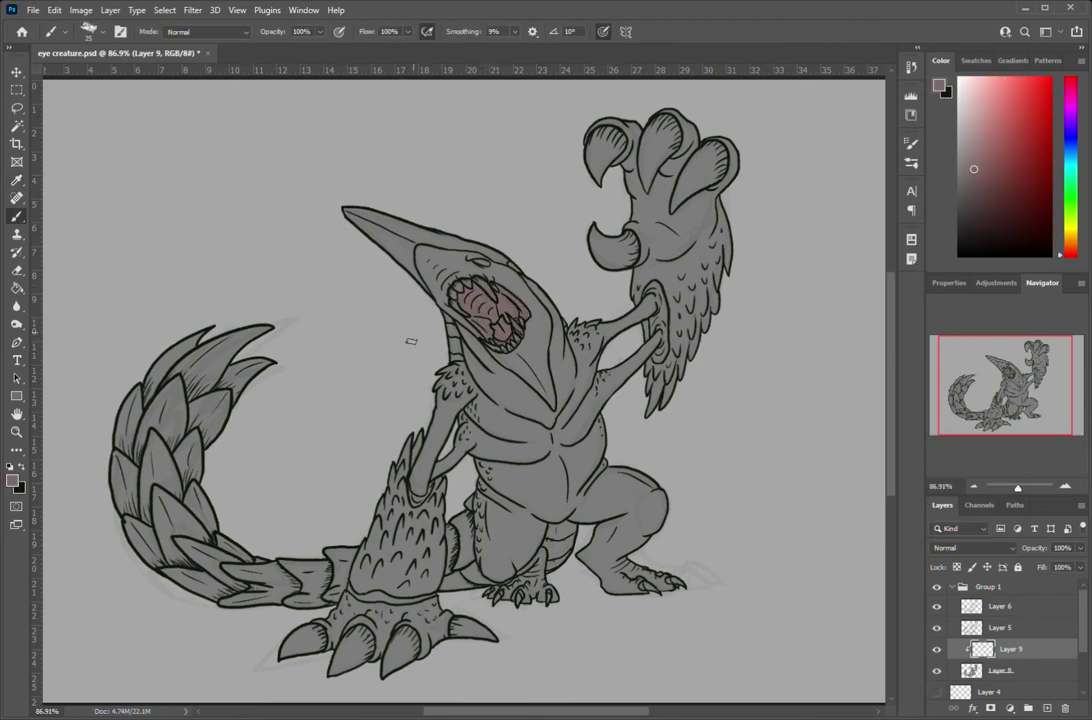
Step: Tint the beak, tail, leg and raised arm yellow-beige, then shift it green with Hue/Saturation
left_click(1068, 236)
left_click(981, 169)
left_click(1047, 708)
mouse_move(350, 213)
left_mouse_down()
mouse_move(538, 271)
mouse_move(120, 370)
mouse_move(155, 440)
mouse_move(240, 500)
mouse_move(425, 535)
mouse_move(365, 490)
mouse_move(330, 555)
left_mouse_up()
left_click_drag(650, 390, 740, 228)
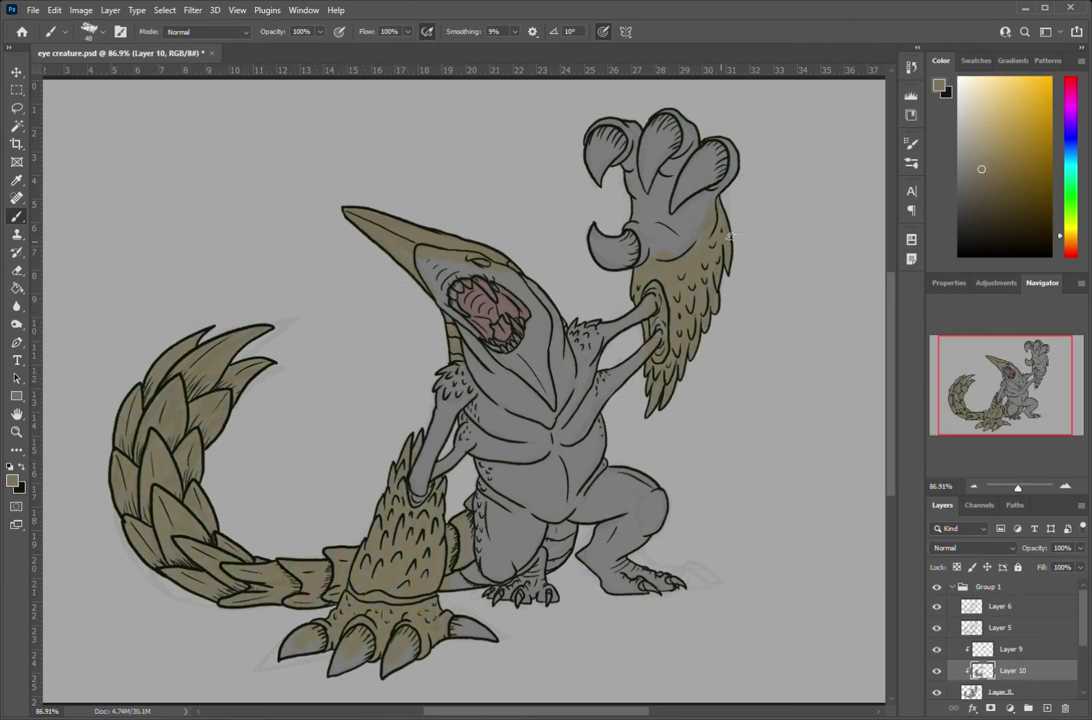
left_click_drag(481, 431, 420, 480)
left_click_drag(540, 405, 550, 440)
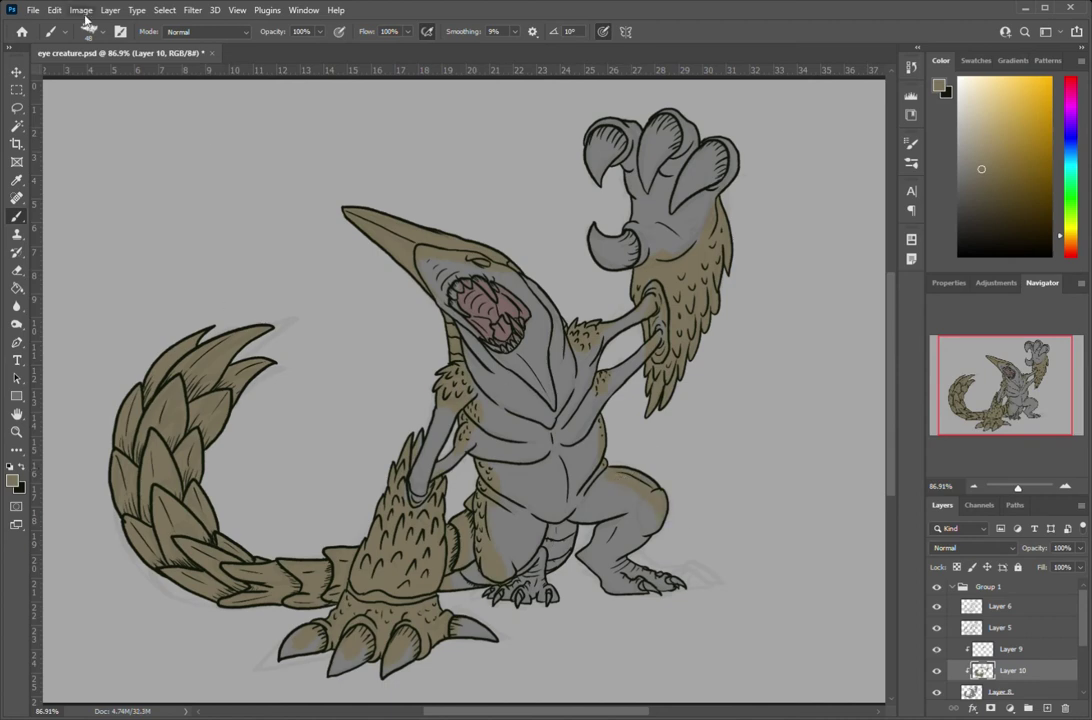
key("ctrl+u")
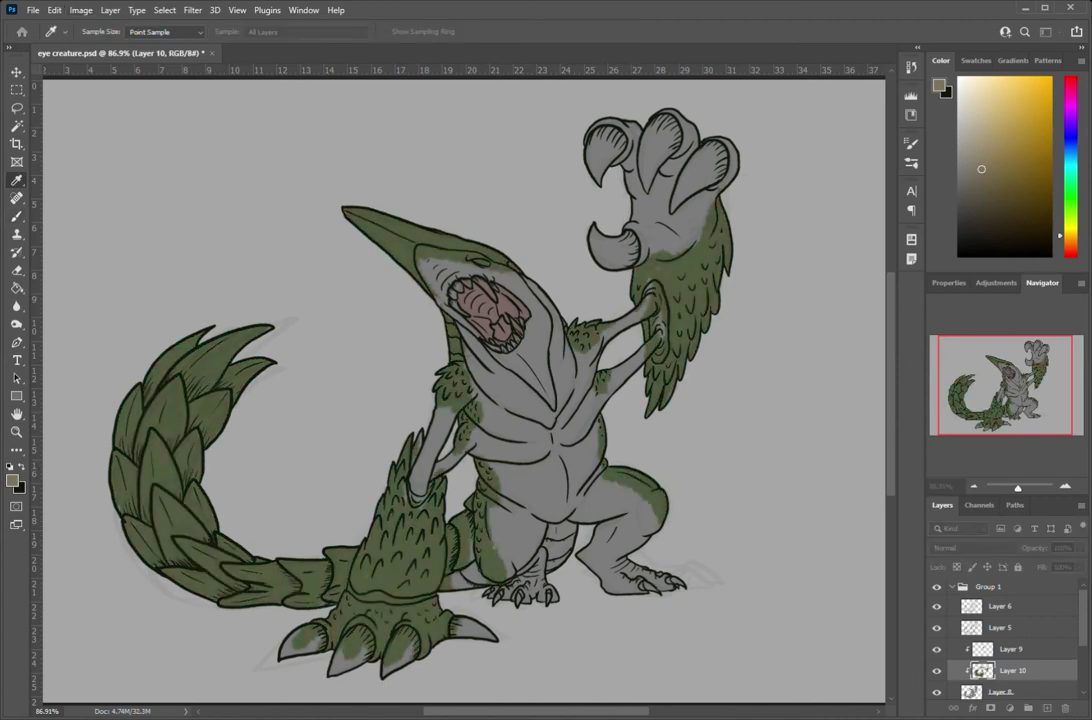
Step: Paint the neck and chest light green, then desaturate it to a dull greyish green
key("Return")
key("b")
left_click(982, 147)
mouse_move(360, 215)
left_mouse_down()
mouse_move(405, 255)
mouse_move(535, 460)
mouse_move(530, 275)
mouse_move(470, 500)
mouse_move(560, 500)
mouse_move(680, 190)
mouse_move(650, 150)
left_mouse_up()
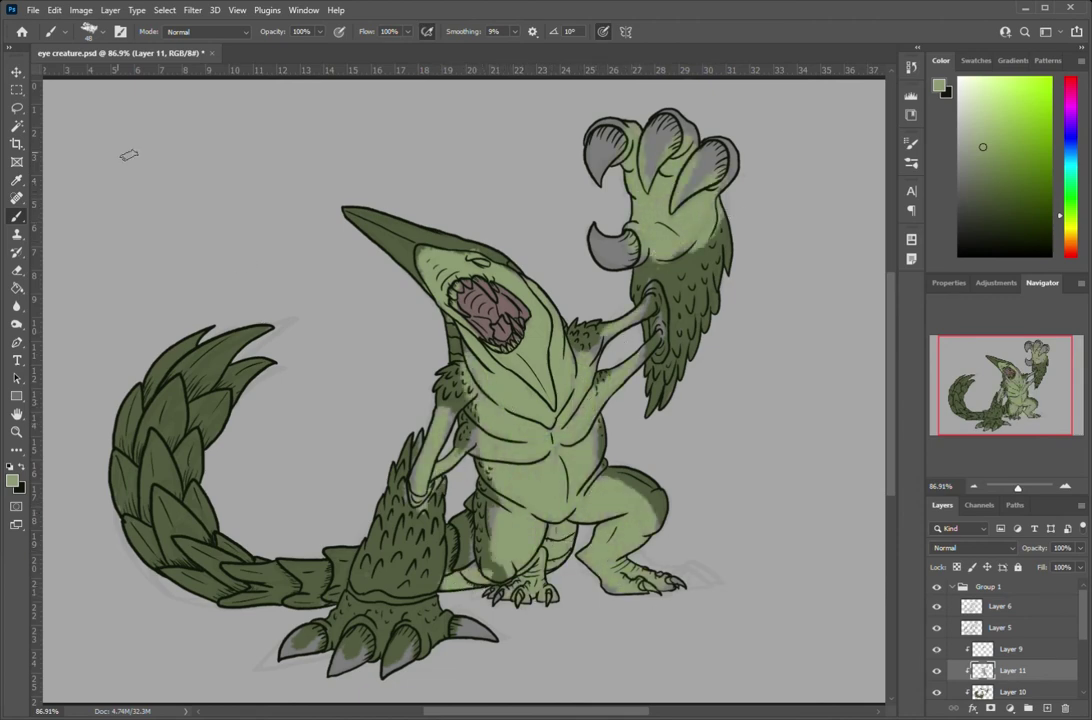
key("ctrl+u")
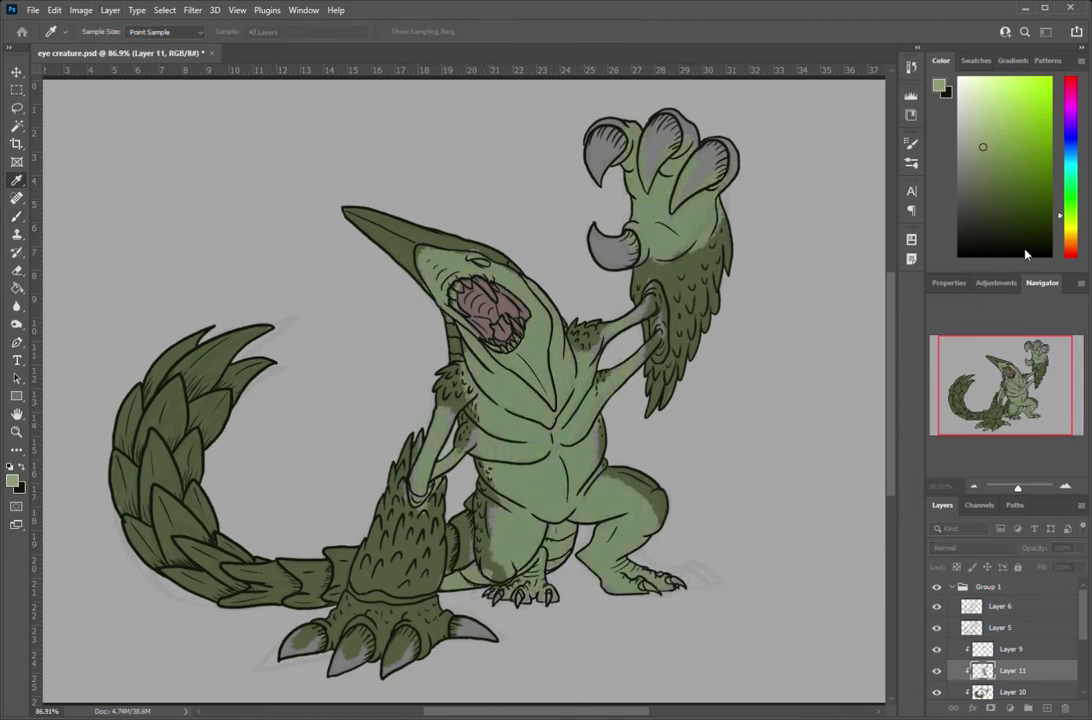
key("Return")
key("b")
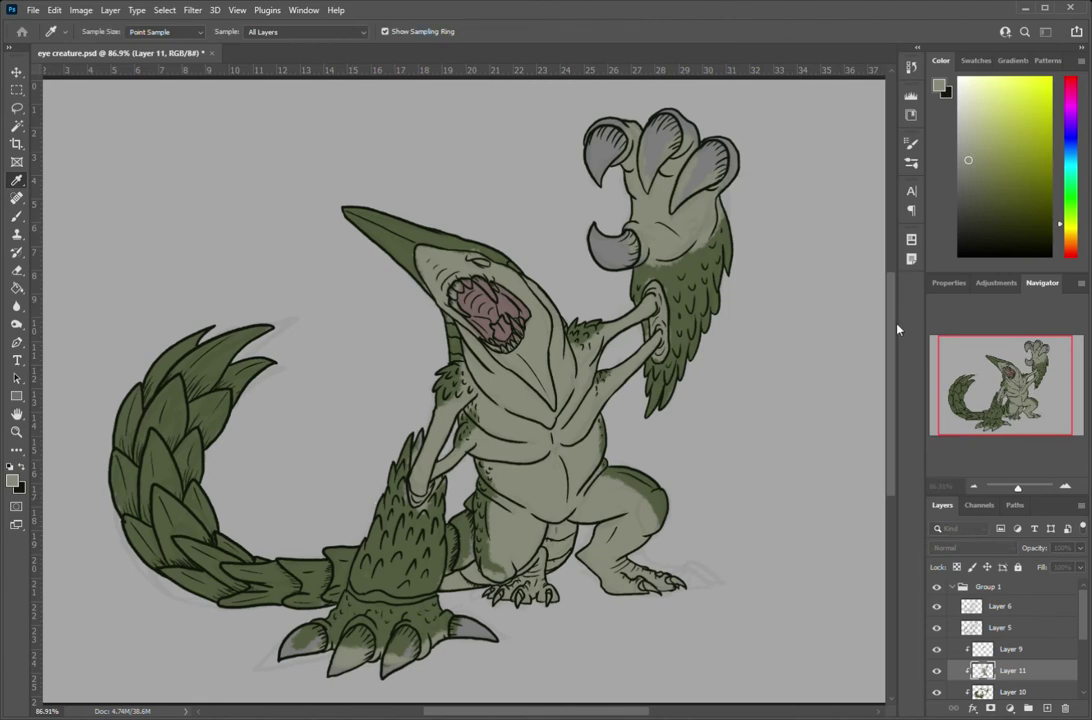
Step: Paint the raised hand's claws black on a new layer clipped to the one below
key("d")
left_click(1047, 708)
left_click_drag(590, 210, 600, 280)
left_click(1028, 660, "alt")
mouse_move(605, 135)
left_mouse_down()
mouse_move(665, 140)
mouse_move(715, 165)
left_mouse_up()
left_click_drag(295, 645, 410, 665)
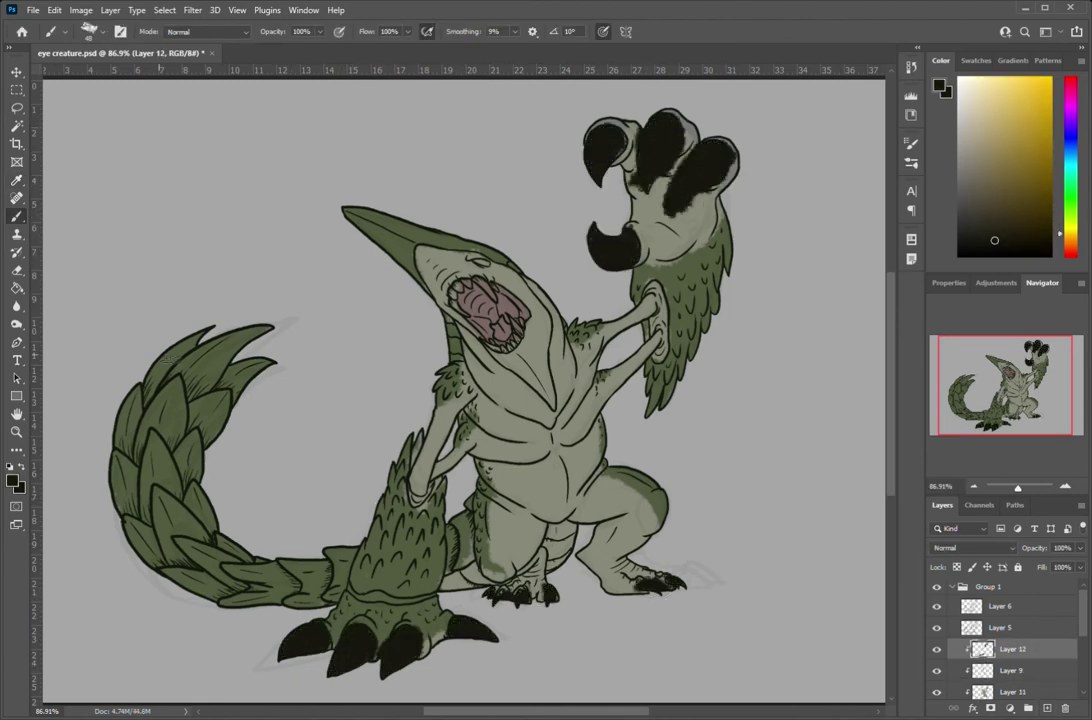
Step: Sample the mouth's pale pink and brush soft pinkish-beige shading over chest and belly on clipped Layer 13
key("ctrl+u")
key("Escape")
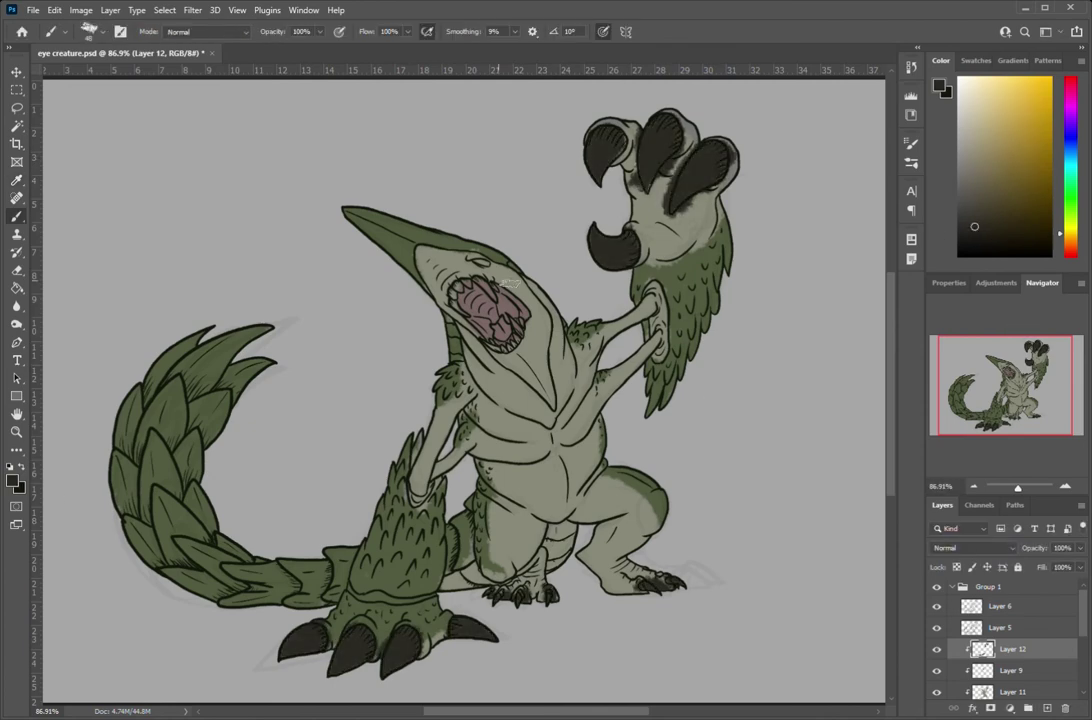
left_click(470, 290, "alt")
key("ctrl+shift+alt+n")
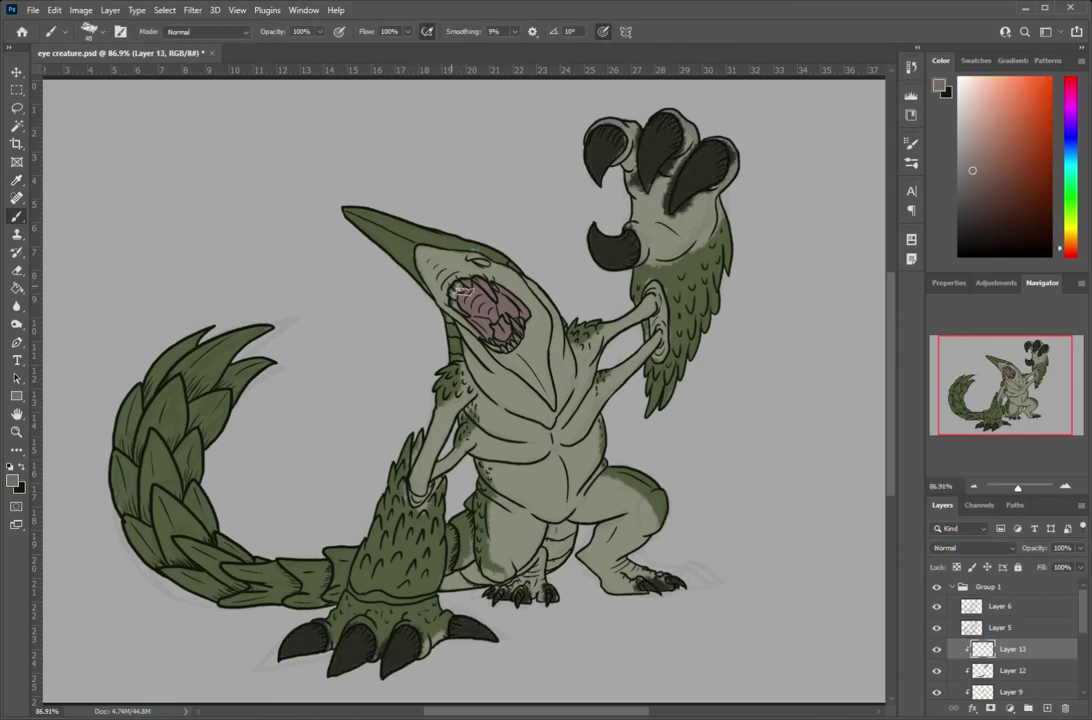
key("b")
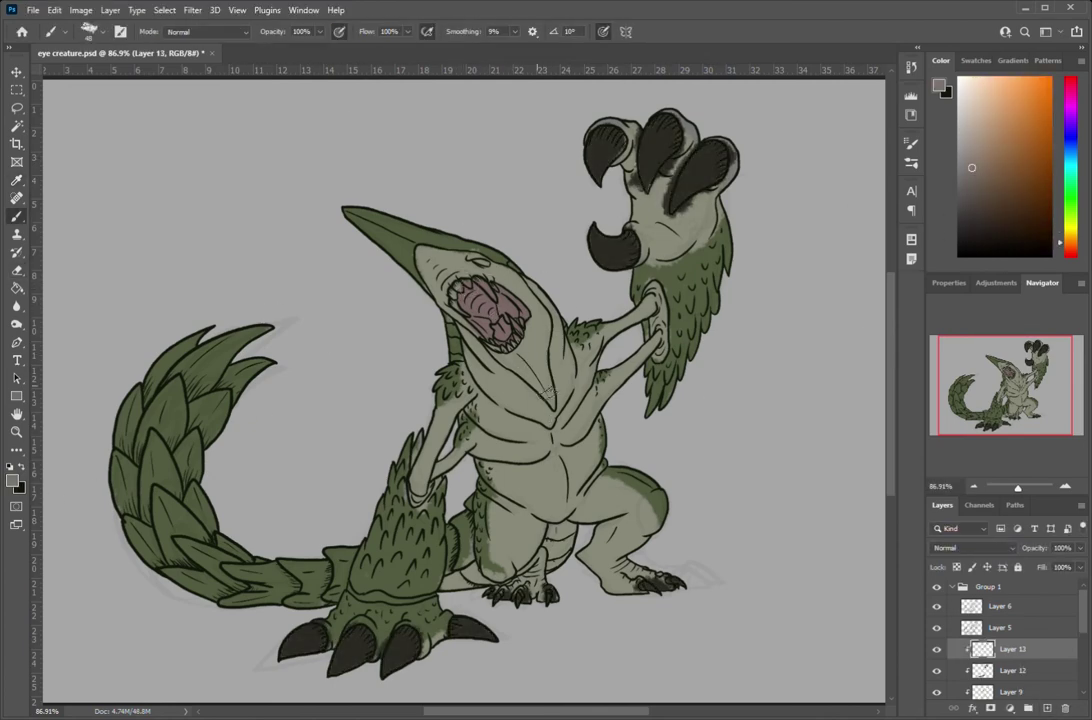
left_click_drag(545, 440, 458, 443)
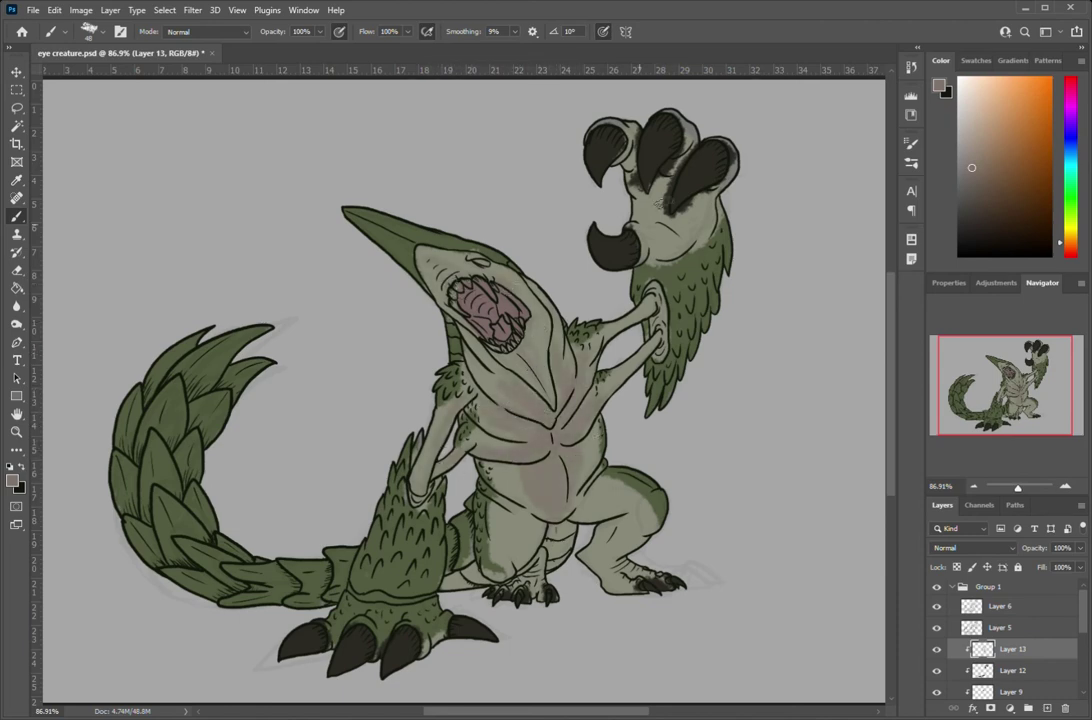
left_click_drag(601, 500, 450, 460)
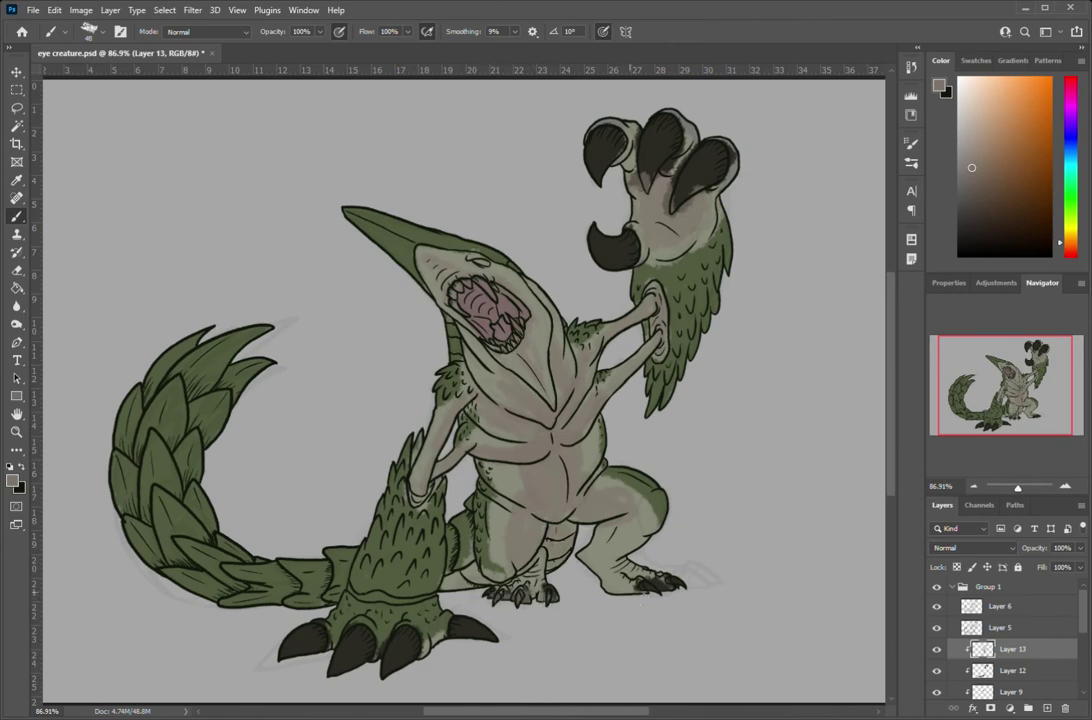
key("i")
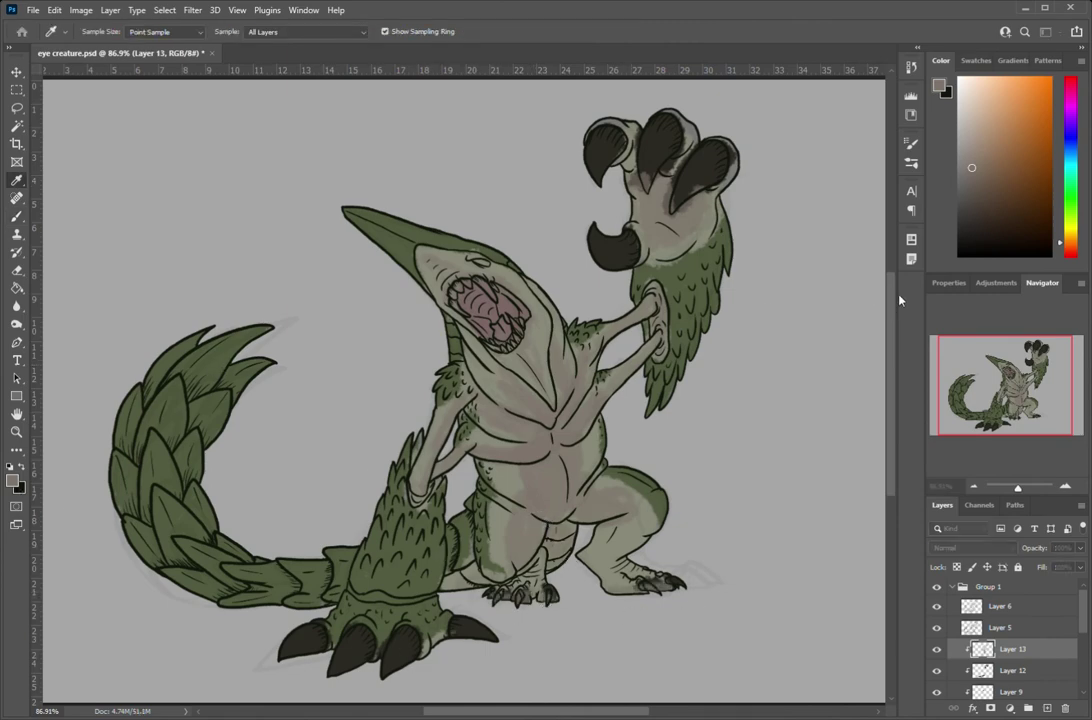
key("b")
key("ctrl+shift+alt+n")
Step: Shade the tail segments with light and darker olive green on clipped Layer 14, erasing stray strokes
left_click_drag(150, 330, 174, 372)
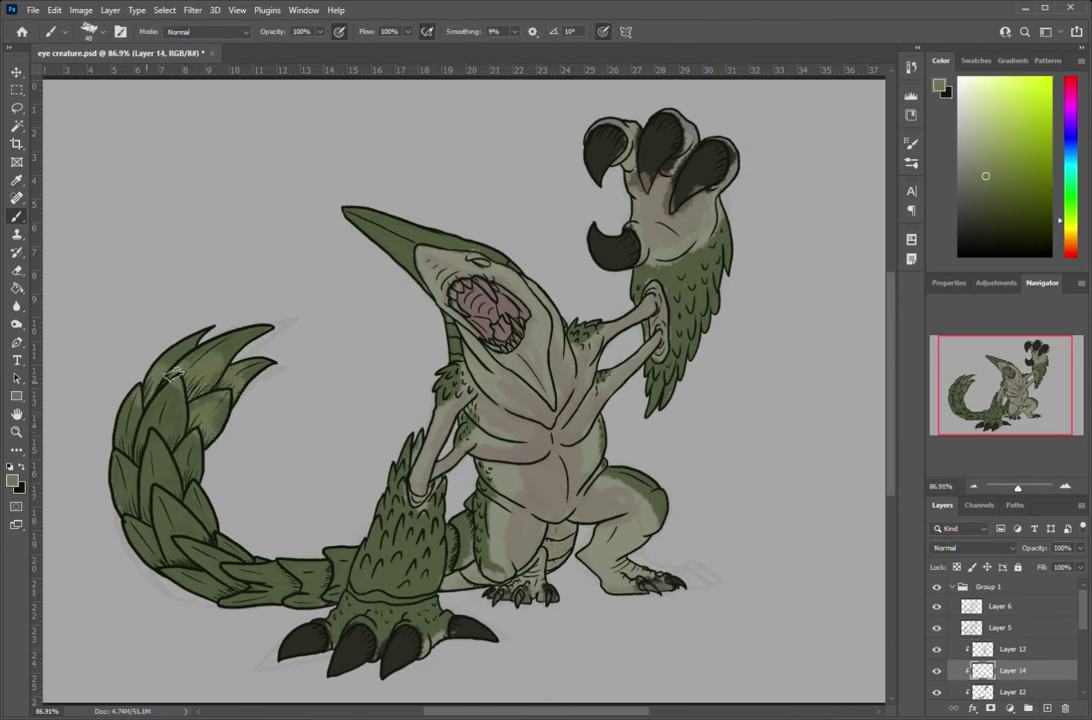
key("e")
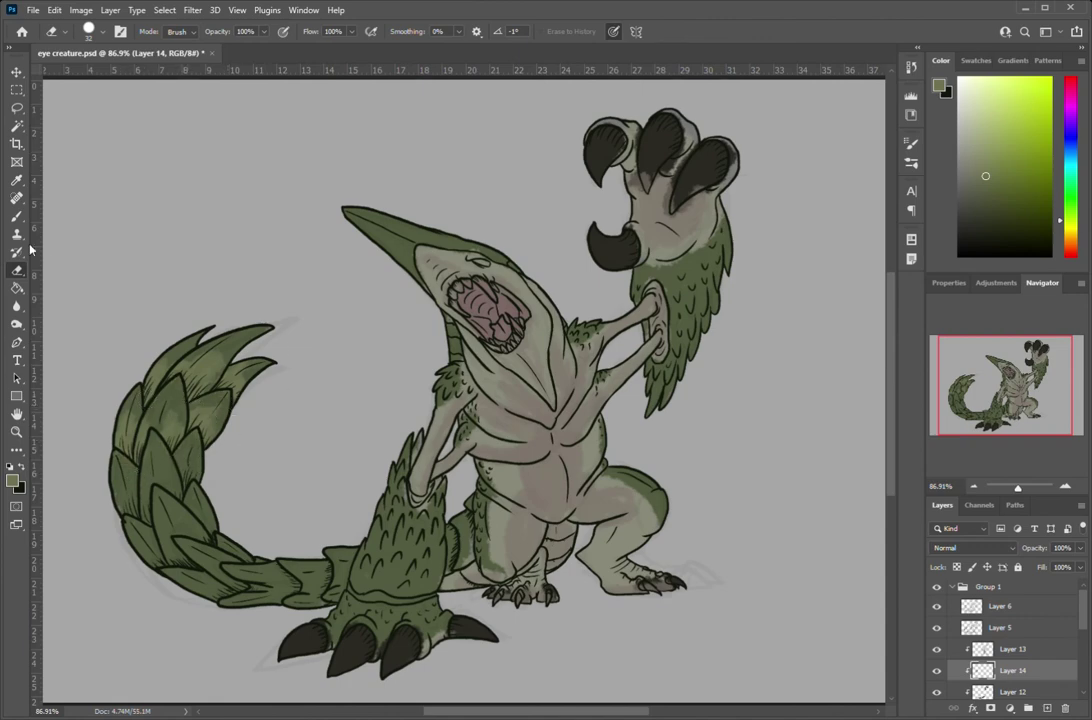
key("b")
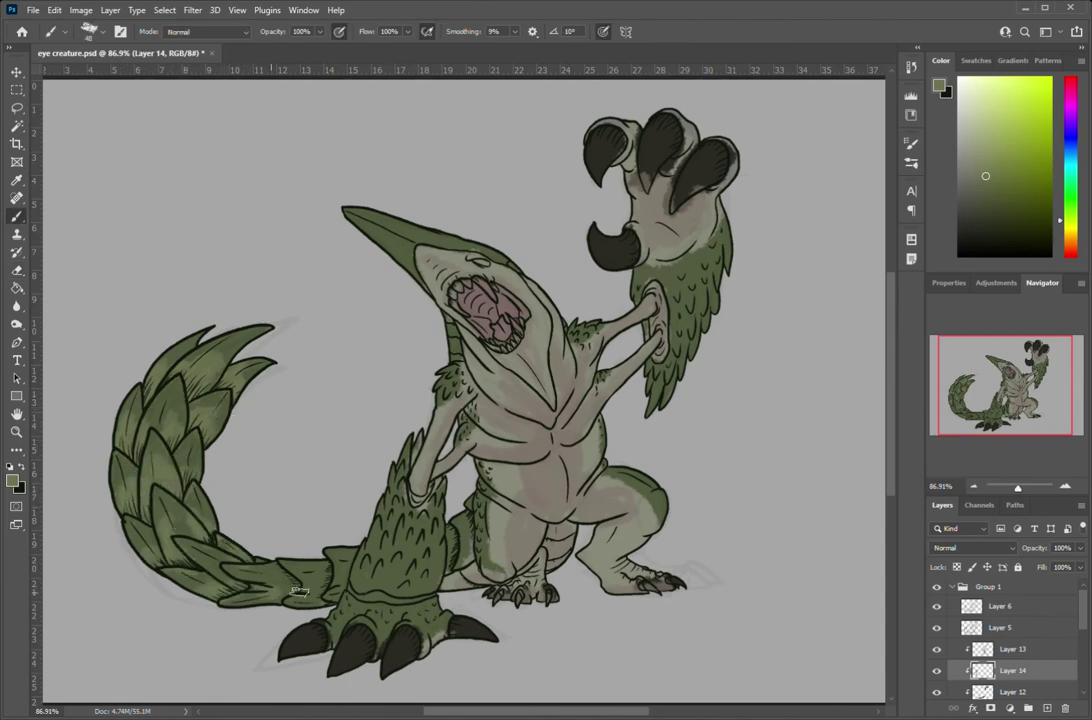
left_click_drag(298, 590, 245, 578)
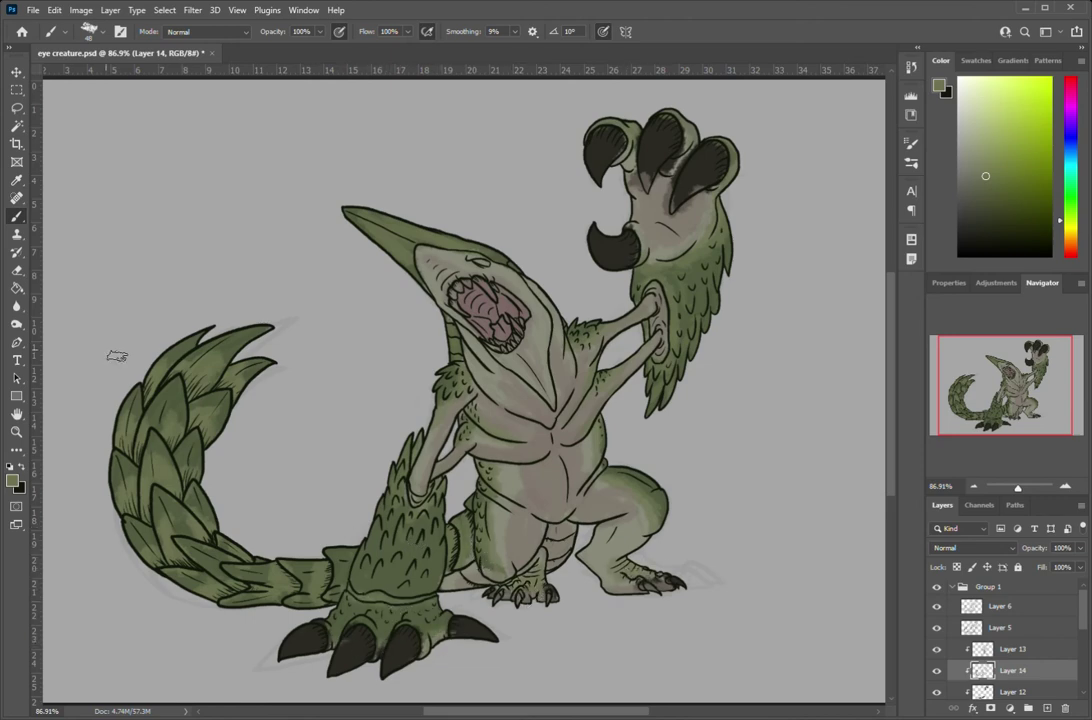
key("e")
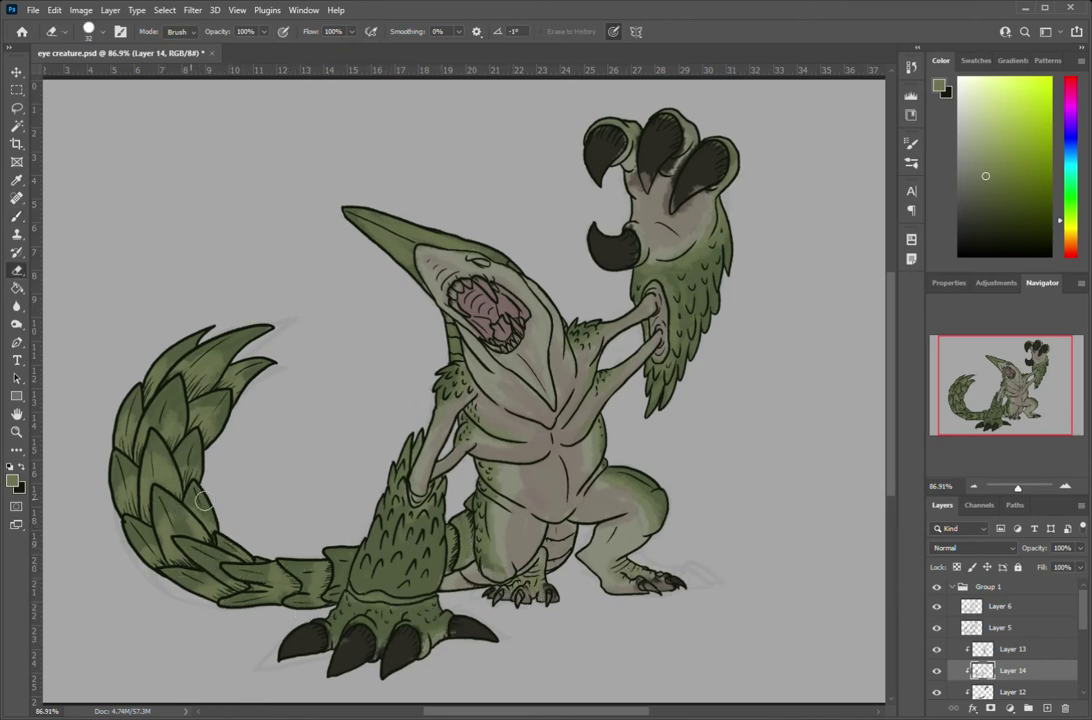
key("b")
key("ctrl+shift+alt+n")
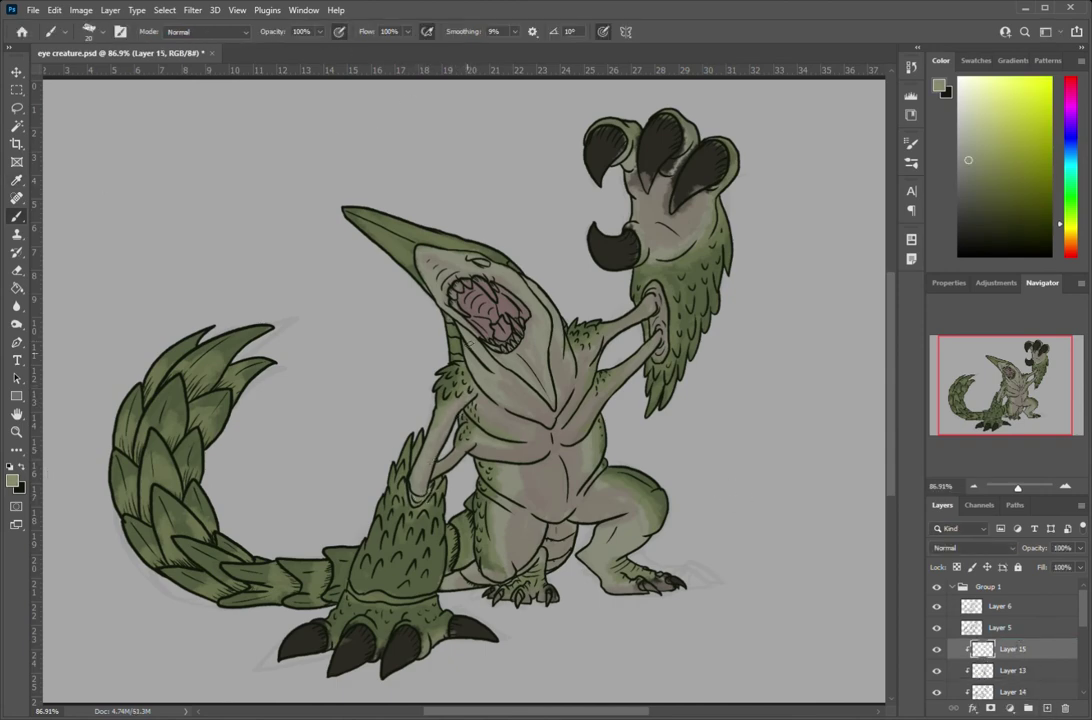
left_click(497, 299, "alt")
Step: Sample a beige shading colour from the body on Layer 13, then return to shading Layer 15
left_click(963, 664)
key("i")
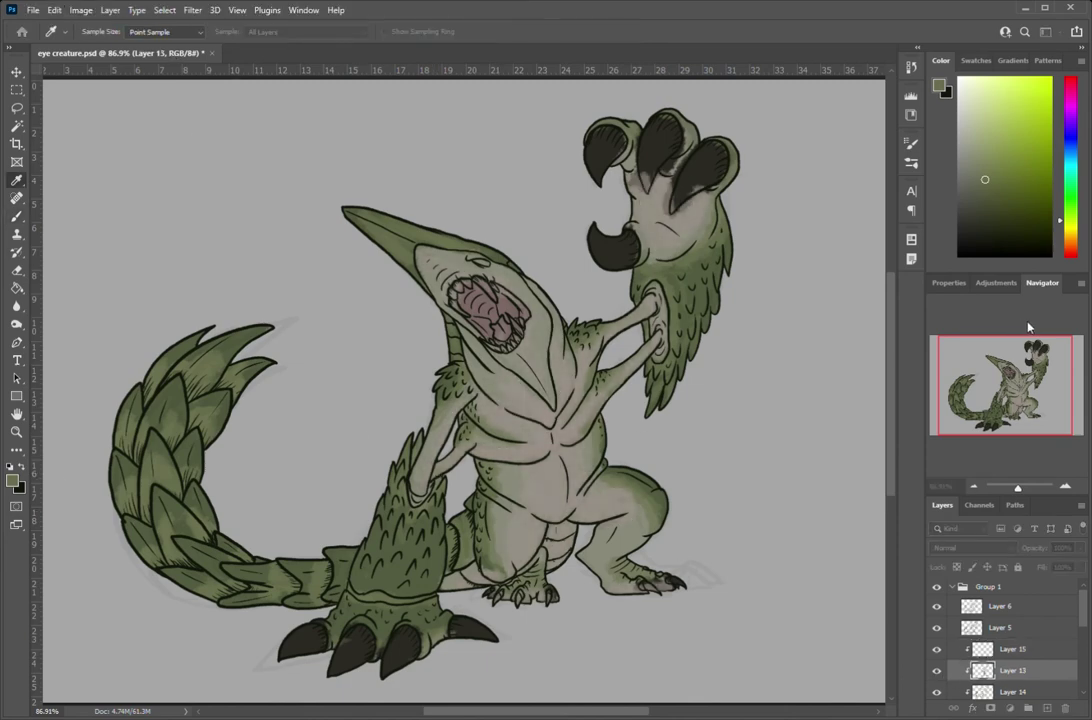
left_click(1012, 649)
key("b")
left_click(563, 551, "alt")
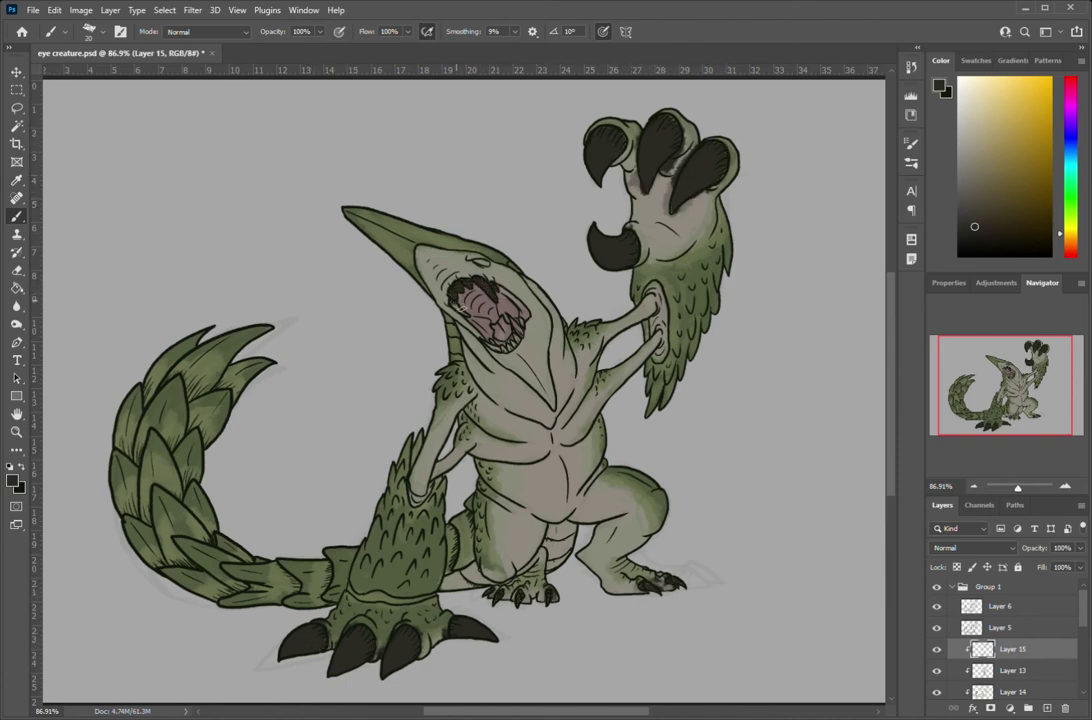
Step: Sample body tones and the dark reddish-brown inside the mouth for shading
key("e")
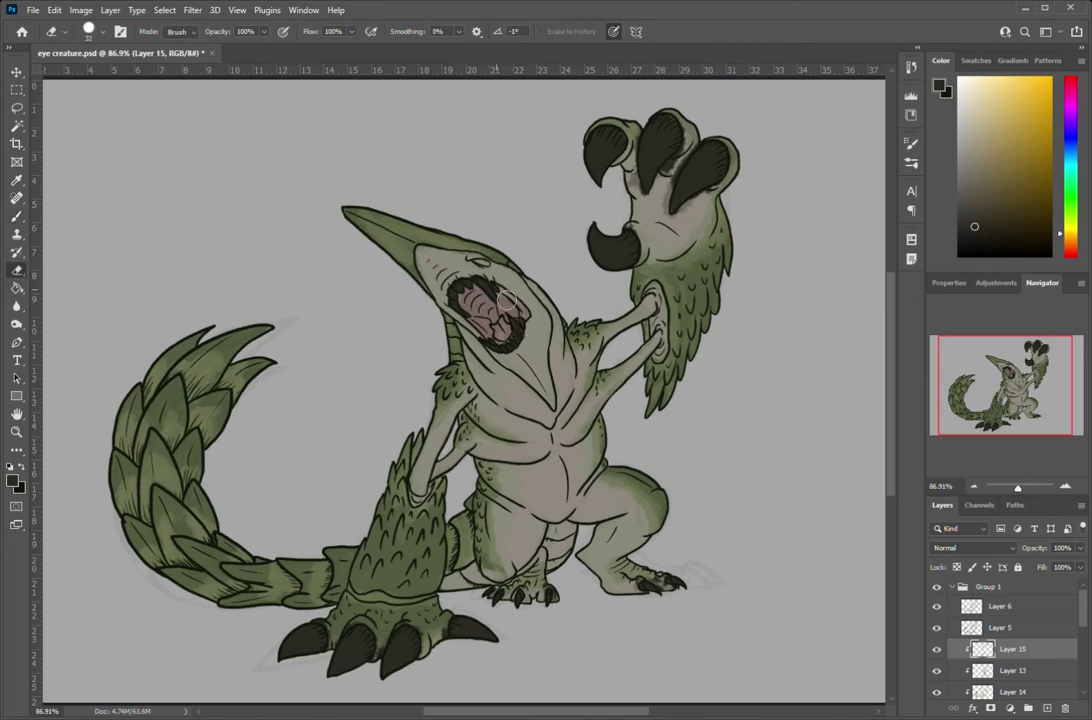
key("b")
left_click(543, 502, "alt")
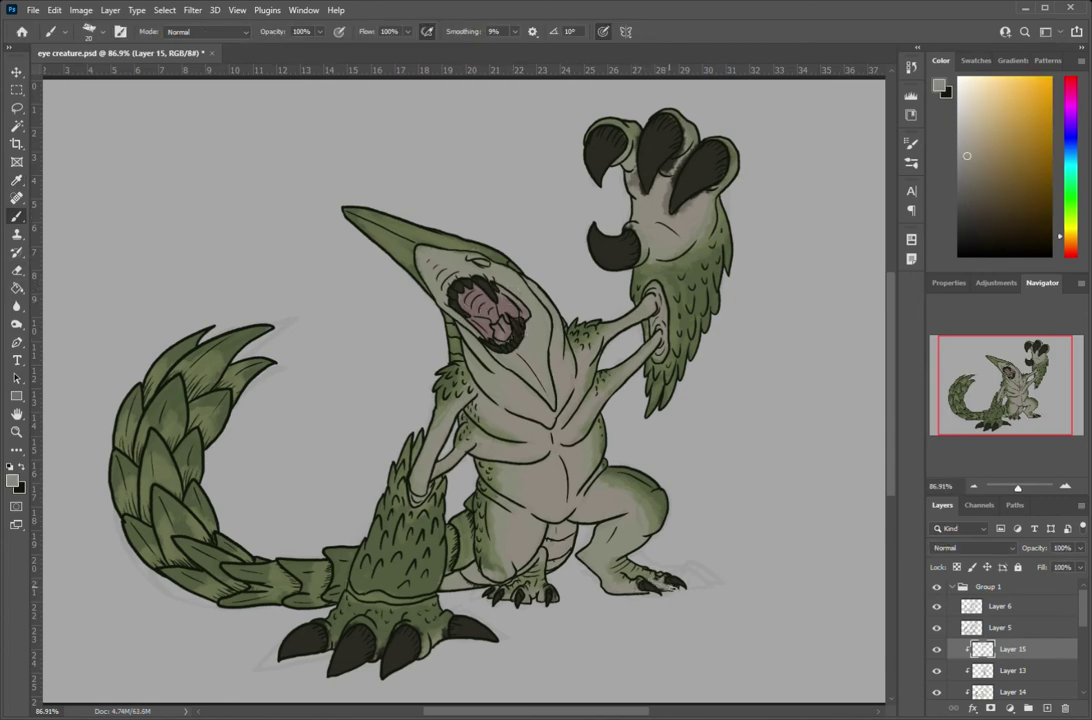
left_click(428, 637, "alt")
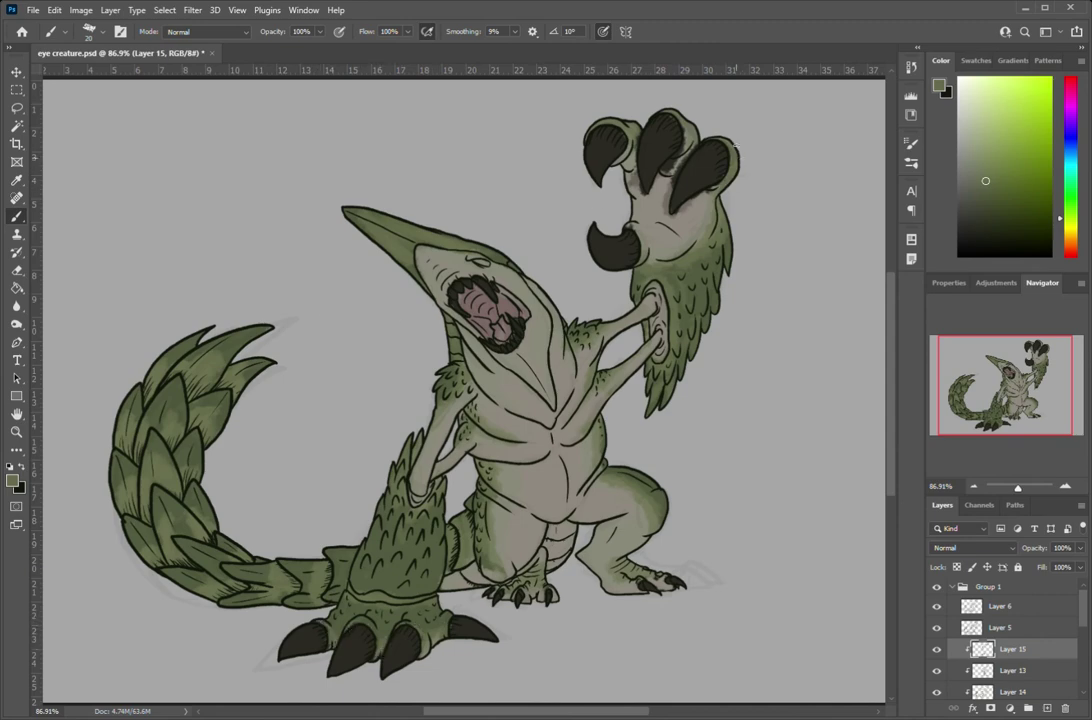
left_click(530, 460, "alt")
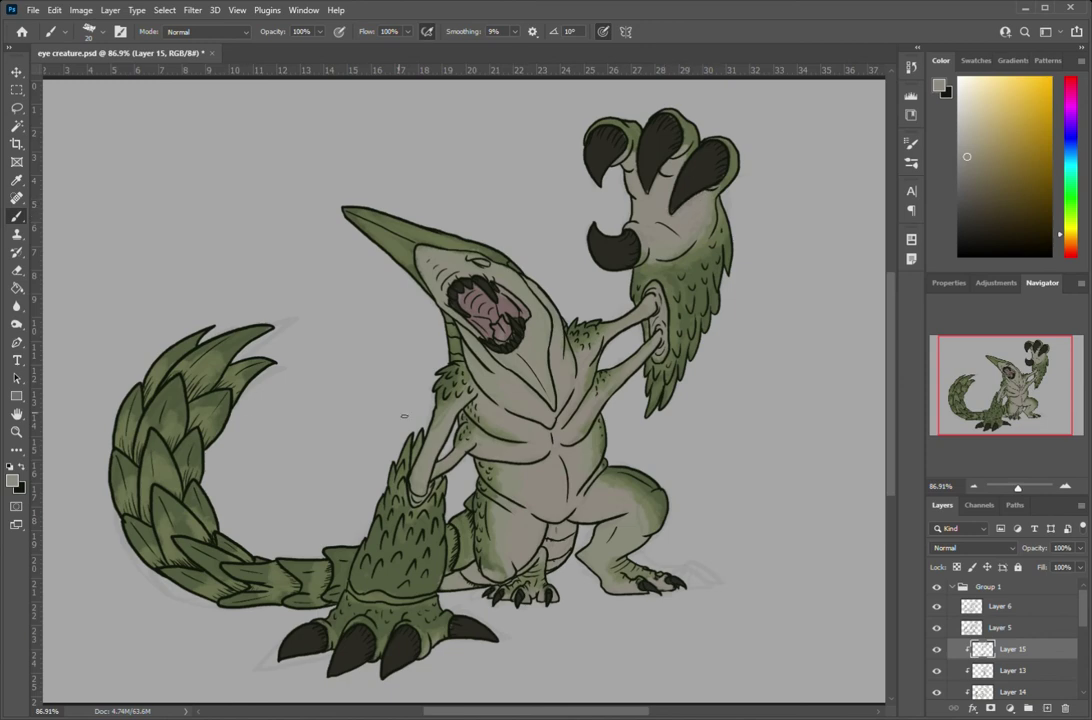
left_click(470, 300, "alt")
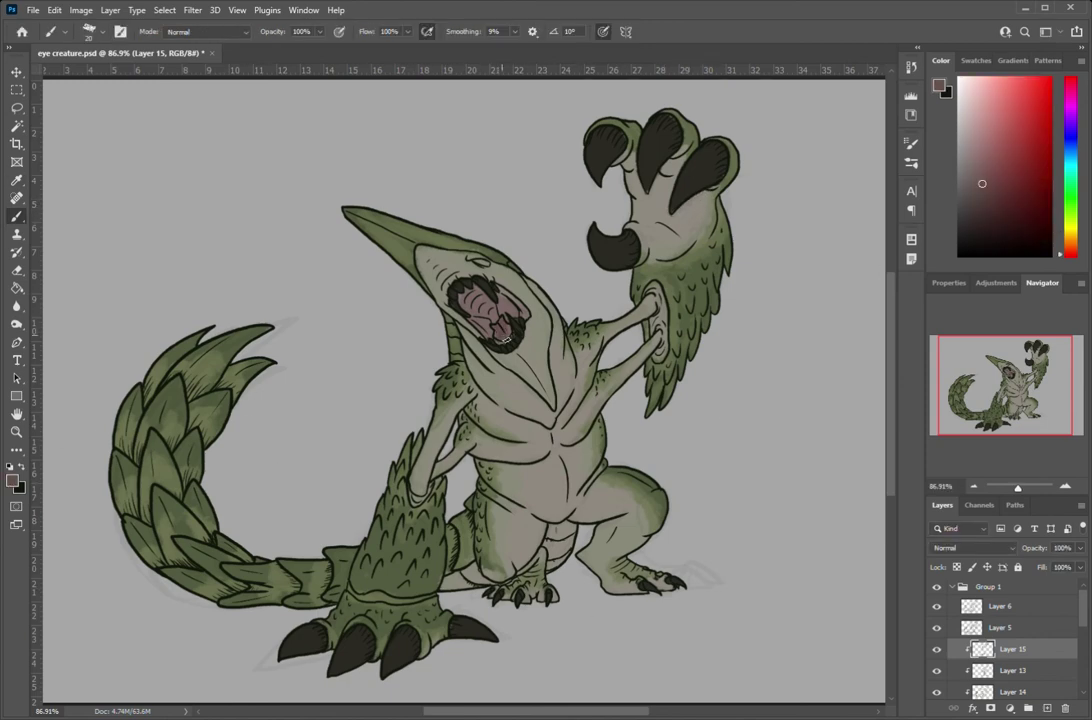
left_click(467, 300, "alt")
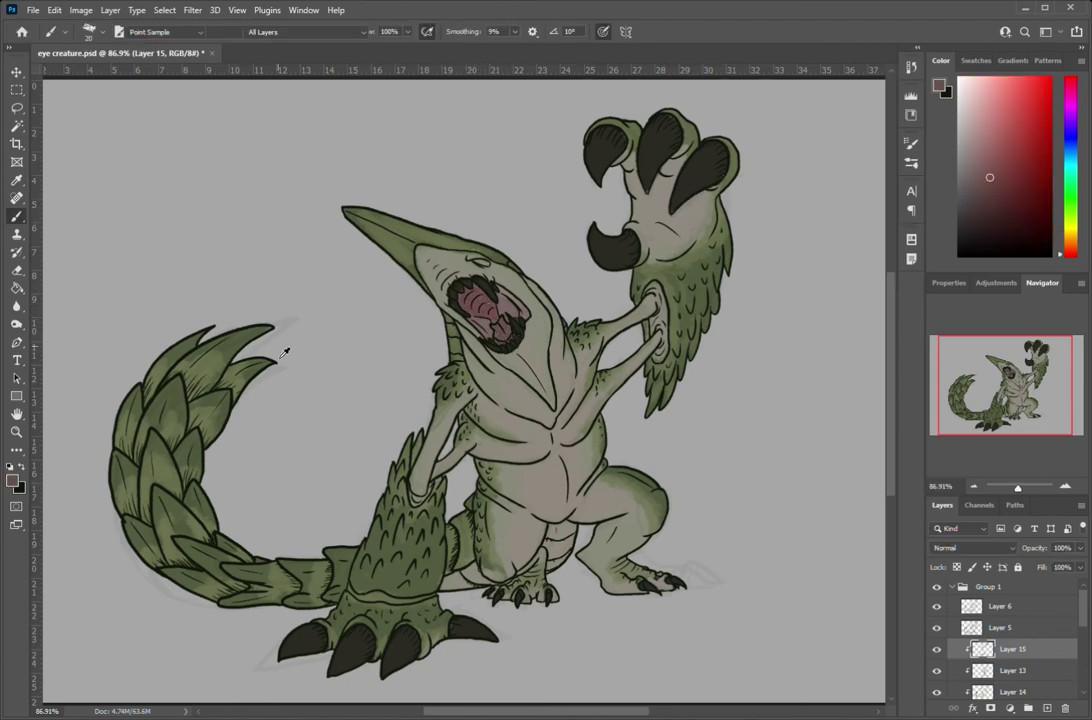
Step: Dot a bright green eye onto the creature's head
left_click(679, 209, "alt")
left_click(700, 201, "alt")
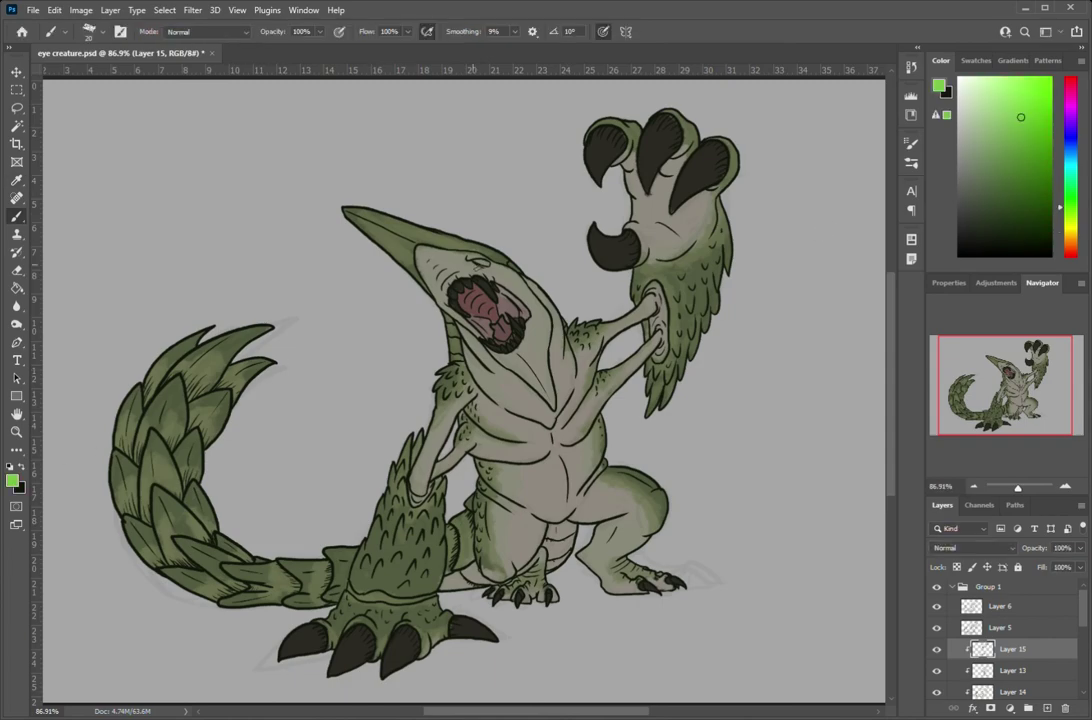
left_click(17, 431)
key("ctrl+0")
Step: Add Layers 16 and 17 clipped to the creature, with a larger light green brush
key("ctrl+shift+alt+n")
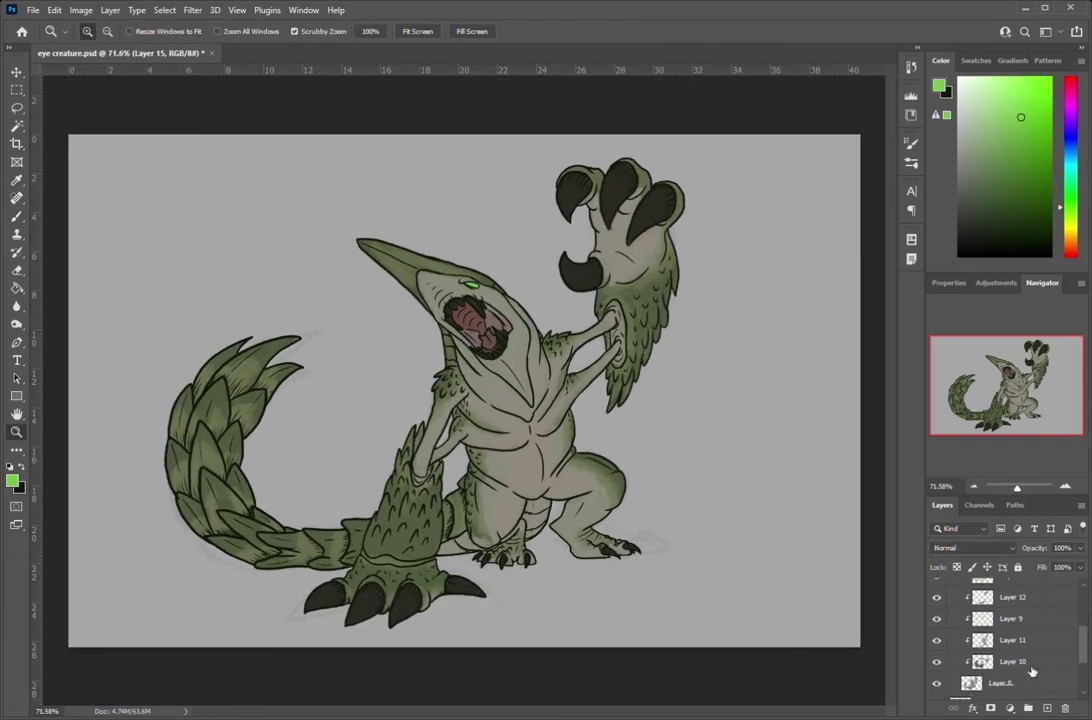
key("ctrl+shift+alt+n")
key("b")
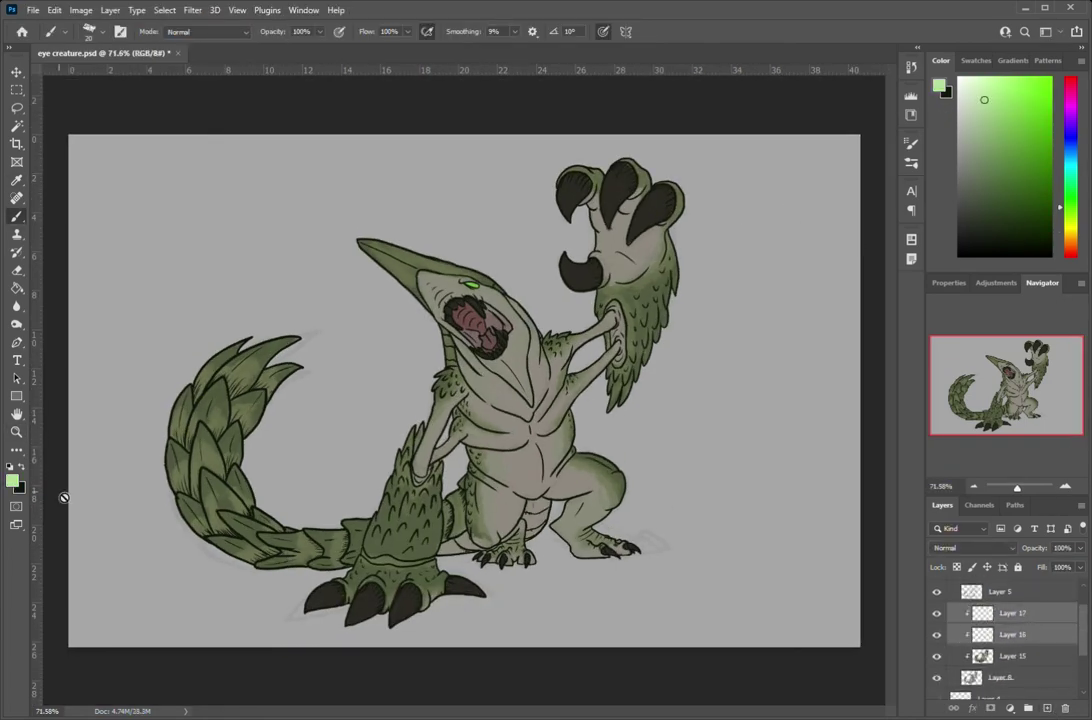
key("x")
left_click(987, 645, "alt")
left_click(987, 623, "alt")
key("bracketright")
key("bracketright")
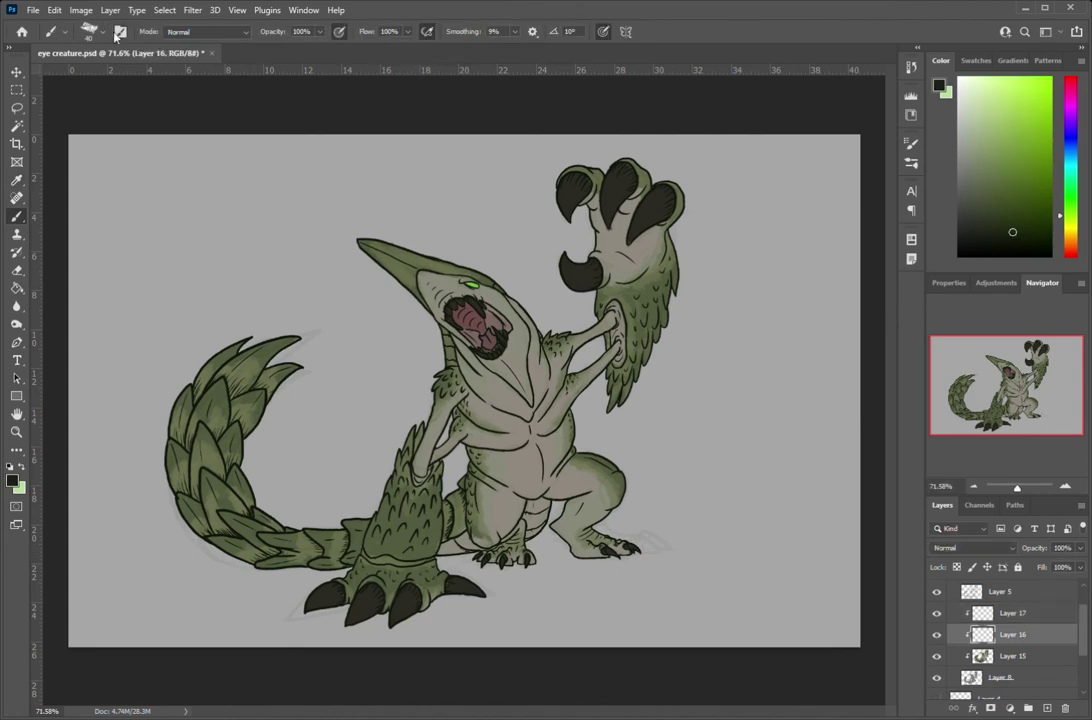
key("bracketright")
key("bracketright")
key("bracketright")
key("x")
Step: Paint a light green glow over snout, chest, claws, tail and foot; blend Layer 17 at 43%
mouse_move(362, 243)
left_mouse_down()
mouse_move(485, 280)
mouse_move(497, 376)
mouse_move(470, 433)
left_mouse_up()
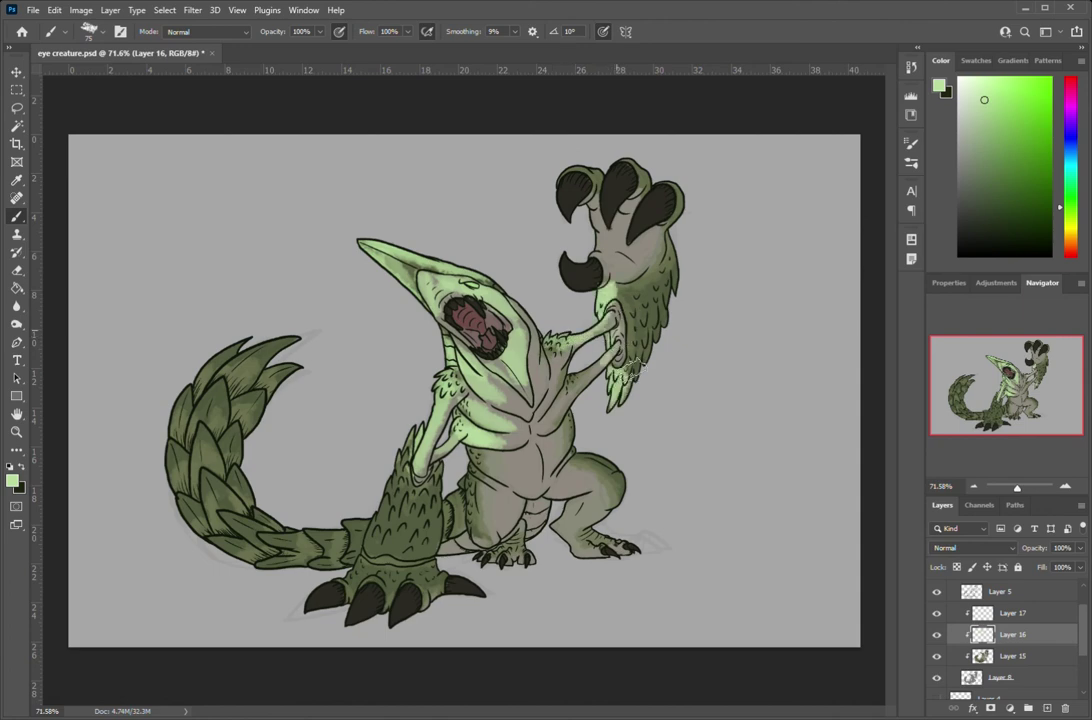
left_click_drag(560, 395, 475, 523)
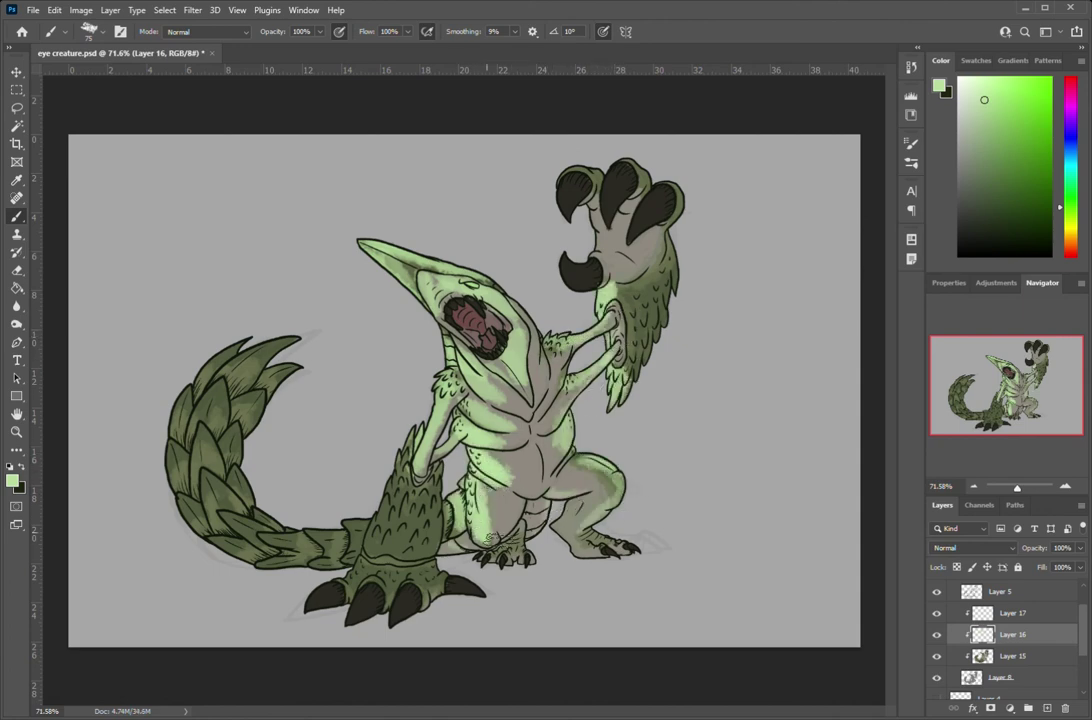
mouse_move(620, 168)
left_mouse_down()
mouse_move(660, 222)
mouse_move(700, 215)
left_mouse_up()
mouse_move(385, 549)
left_mouse_down()
mouse_move(210, 310)
mouse_move(175, 420)
mouse_move(250, 470)
mouse_move(367, 590)
mouse_move(340, 500)
left_mouse_up()
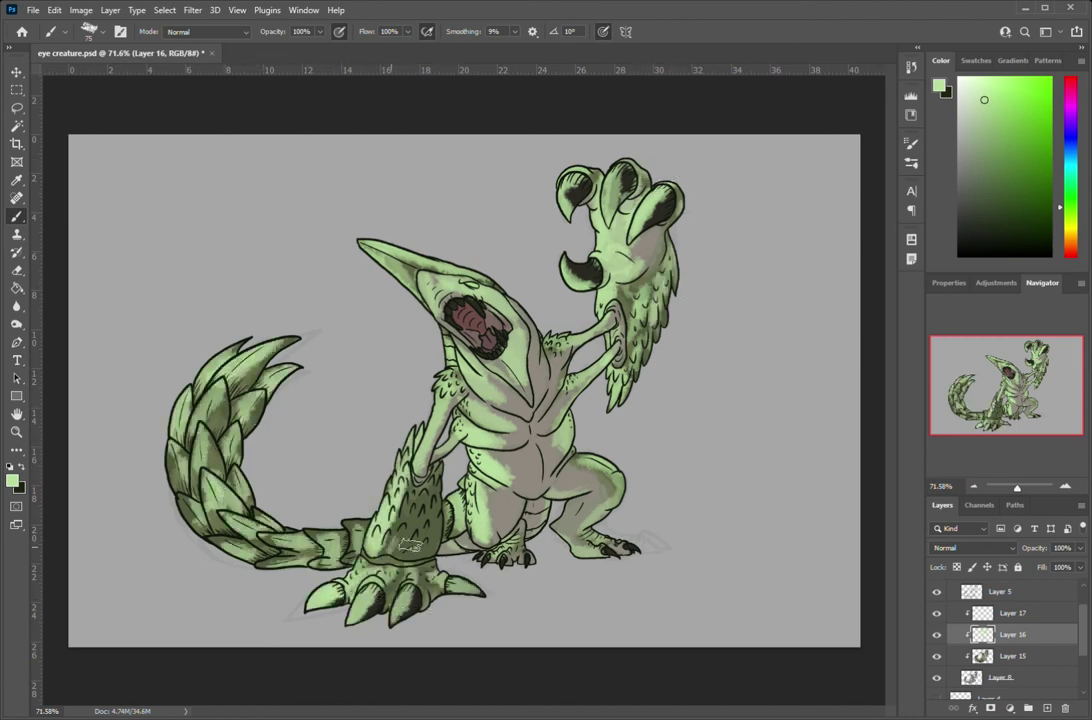
left_click_drag(350, 440, 446, 524)
key("shift+g")
left_click(1012, 613)
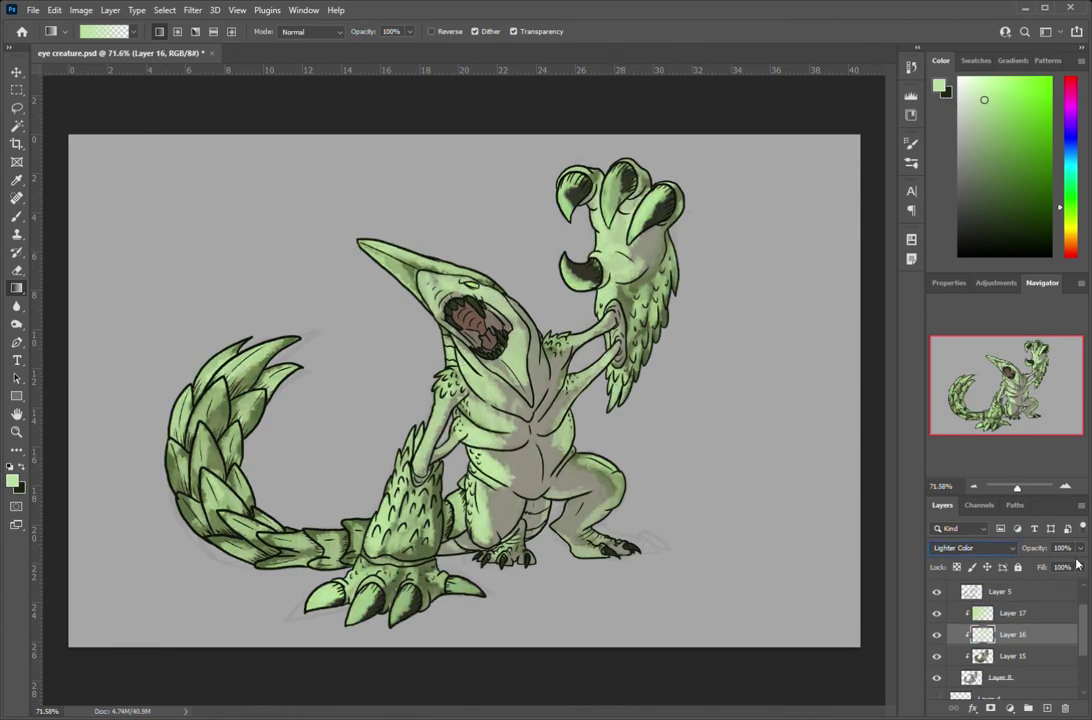
key("alt+bracketleft")
key("alt+bracketleft")
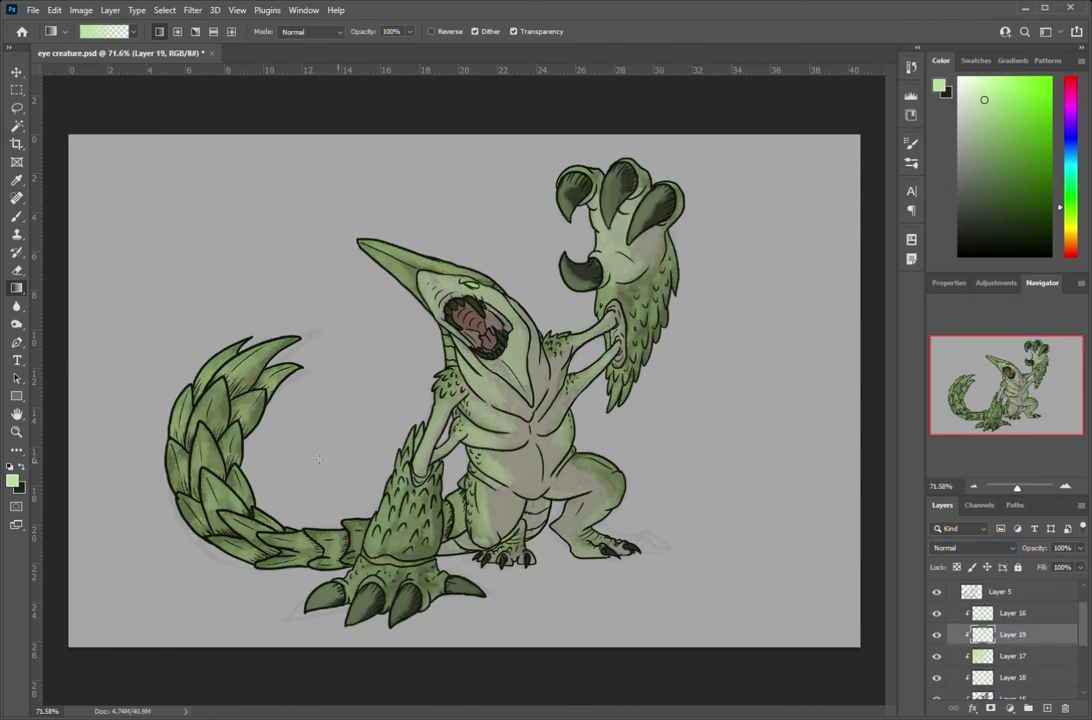
Step: Darken the mouth interior and shade throat, chest, belly and leg at 56% opacity
key("b")
left_click(606, 466, "alt")
left_click_drag(470, 320, 495, 343)
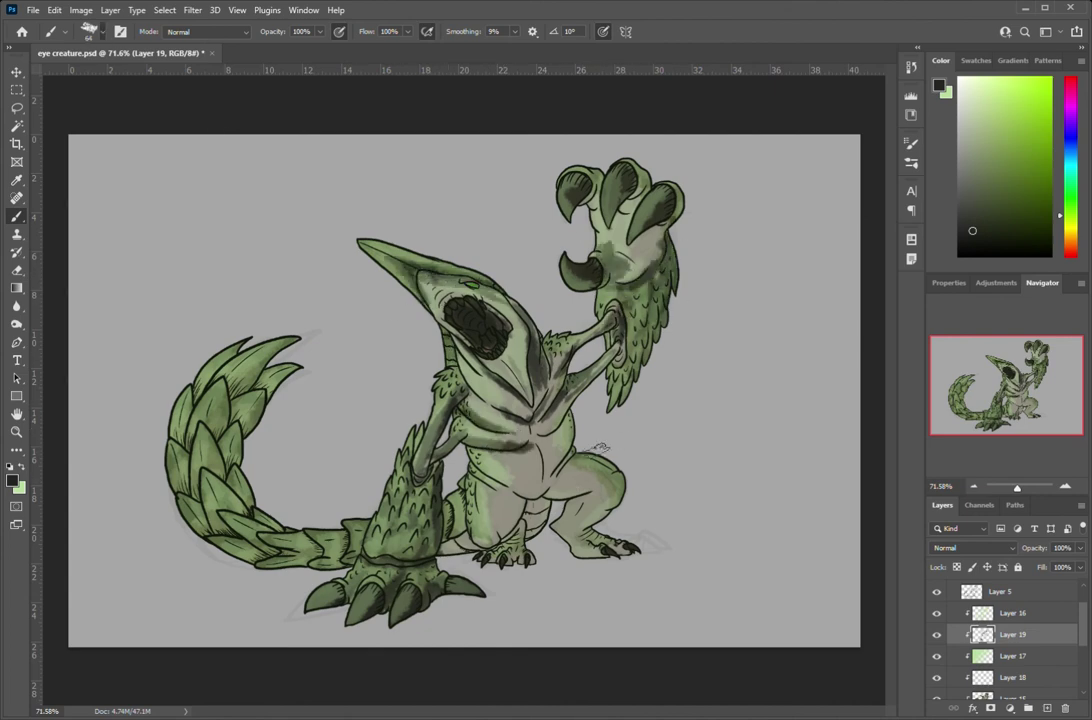
key("5")
key("6")
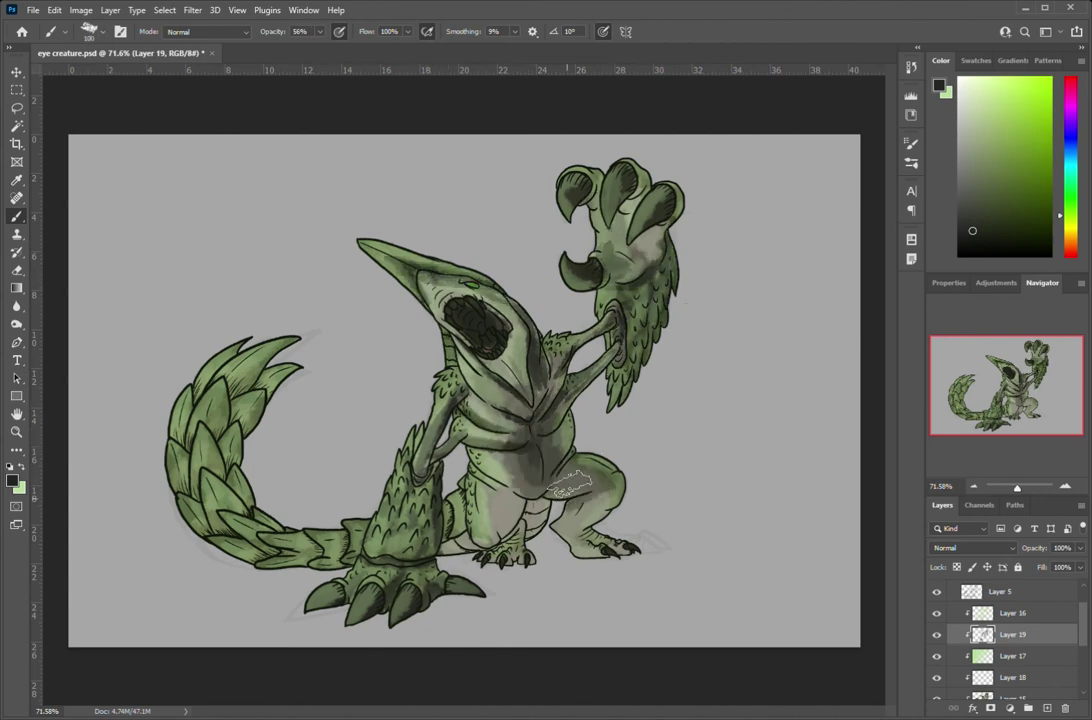
mouse_move(440, 420)
left_mouse_down()
mouse_move(570, 522)
mouse_move(400, 440)
left_mouse_up()
left_click_drag(420, 380, 530, 460)
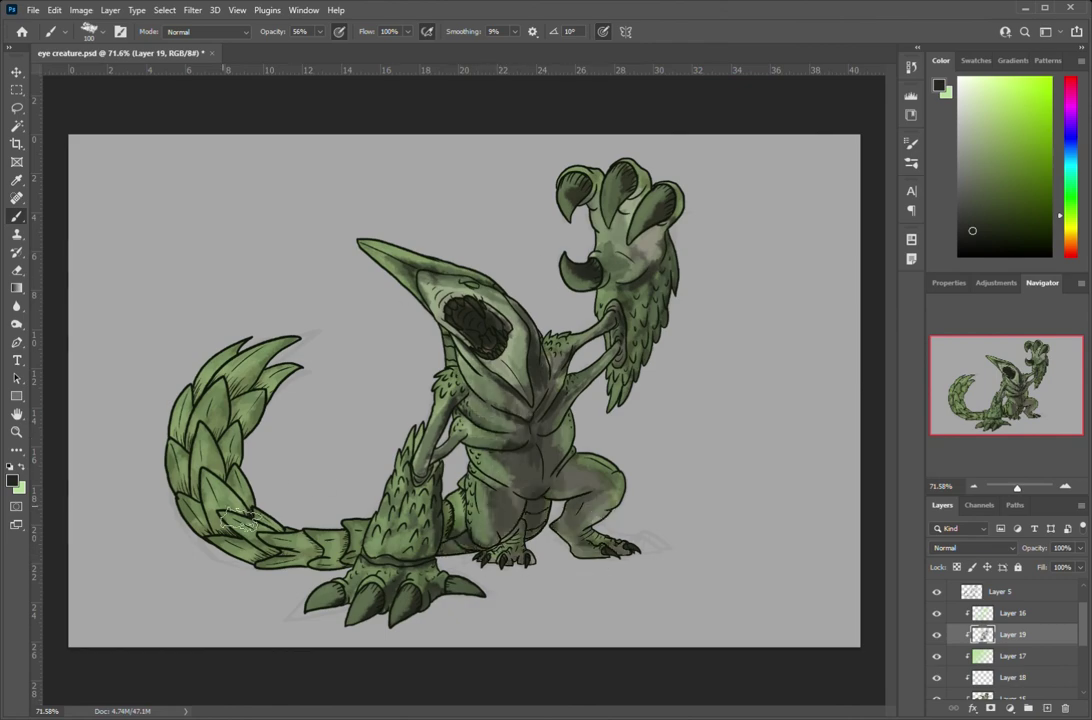
Step: Raise Layer 16's opacity slightly and move it below Layer 19, discarding a trial gradient
left_click(1013, 677)
key("g")
left_click_drag(663, 576, 830, 364)
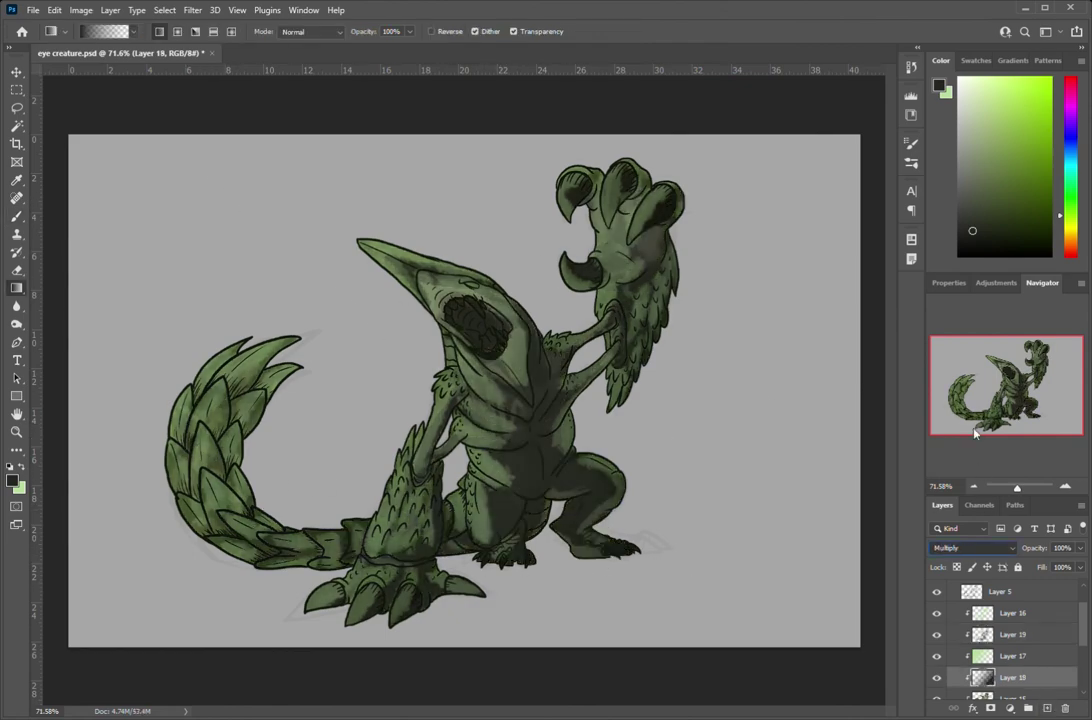
key("ctrl+z")
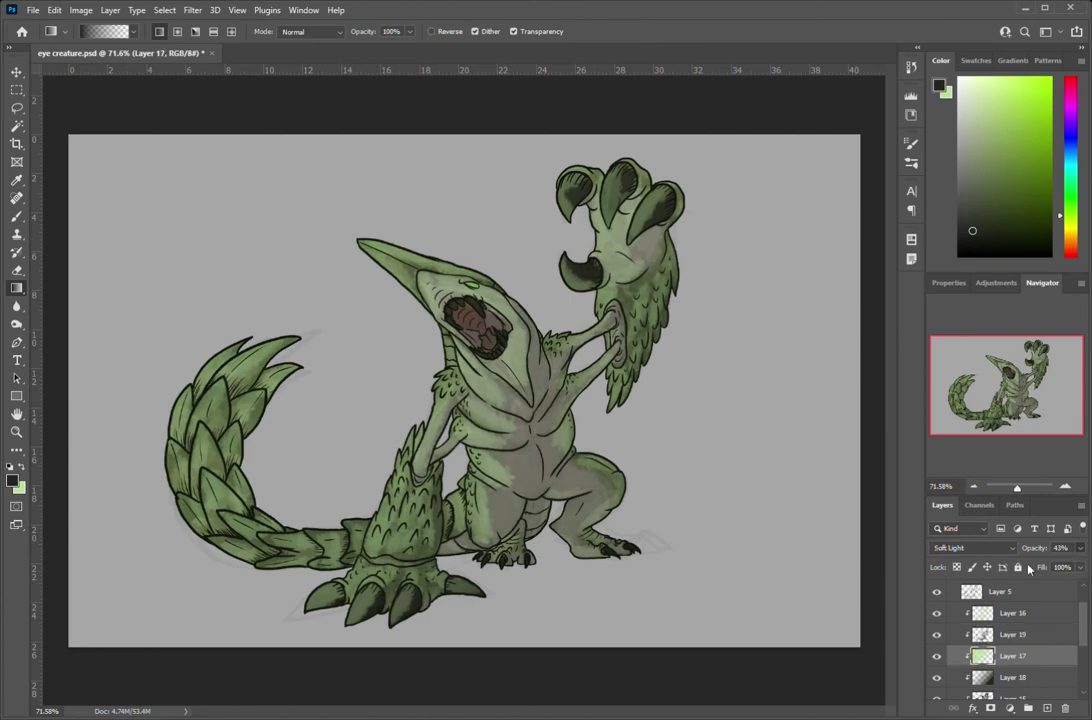
left_click(1013, 613)
key("Up")
key("Up")
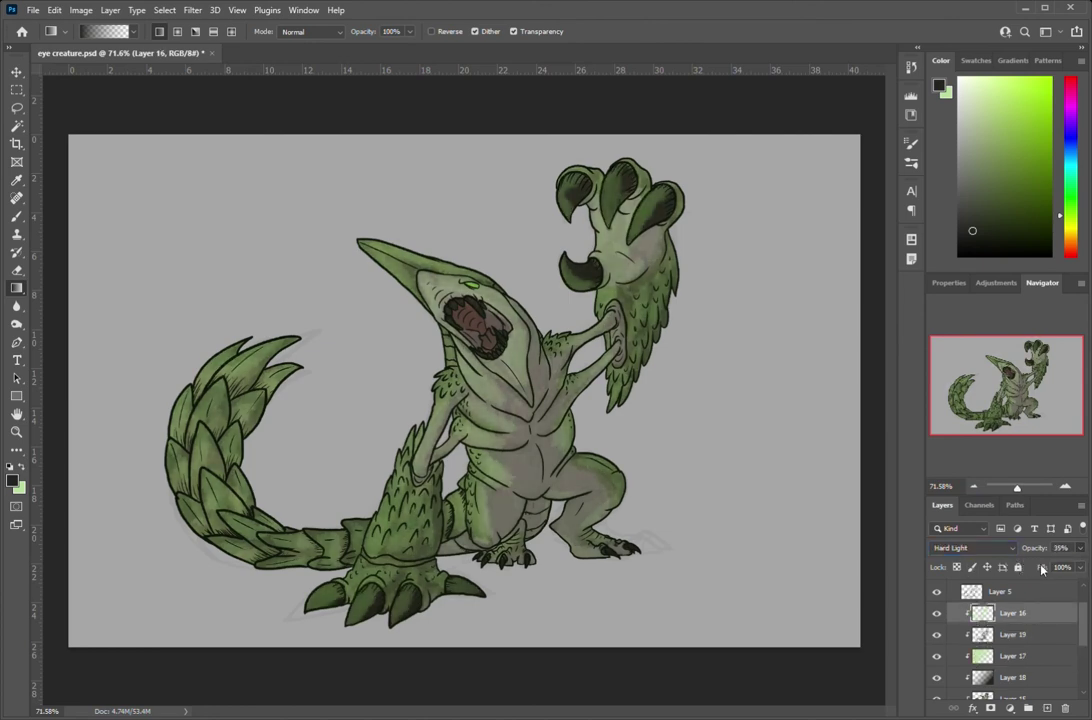
left_click(1013, 634)
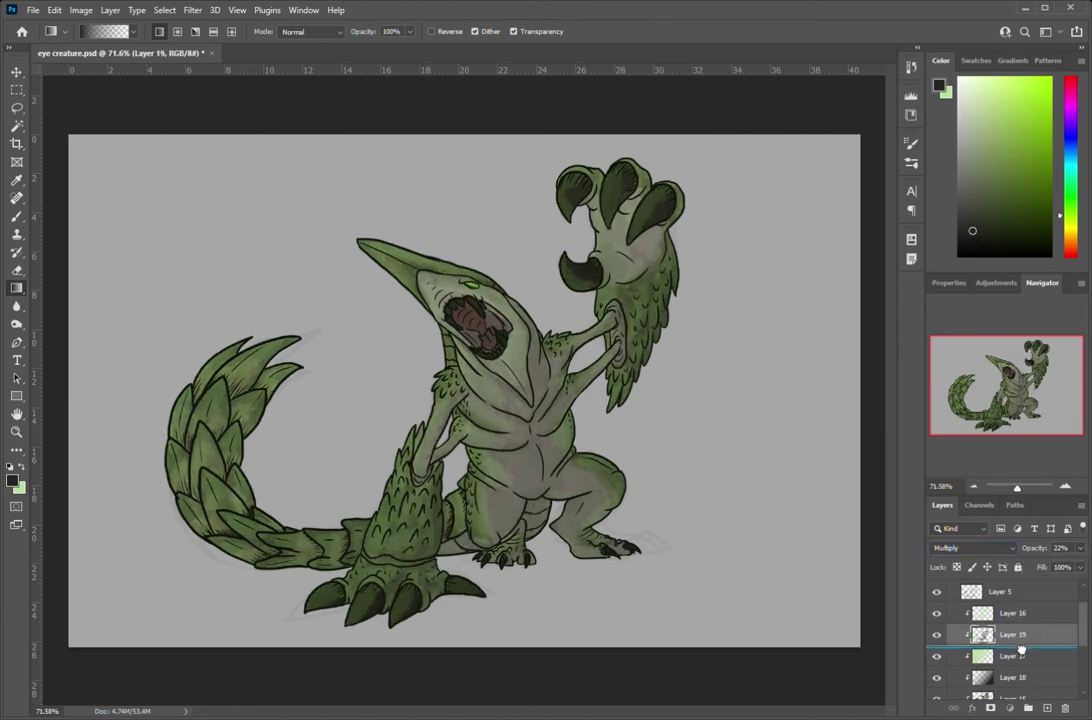
left_click_drag(1021, 649, 1021, 650)
key("ctrl+shift+alt+n")
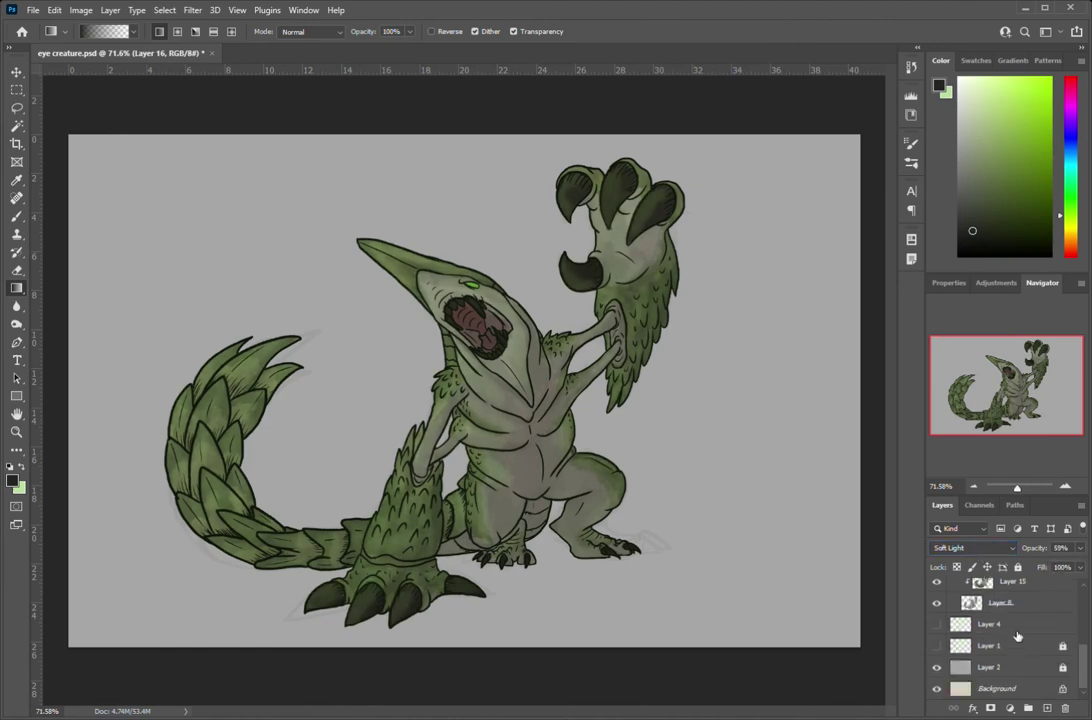
Step: Draw a gradient-filled rectangle panel behind the creature and merge the creature's layers
key("u")
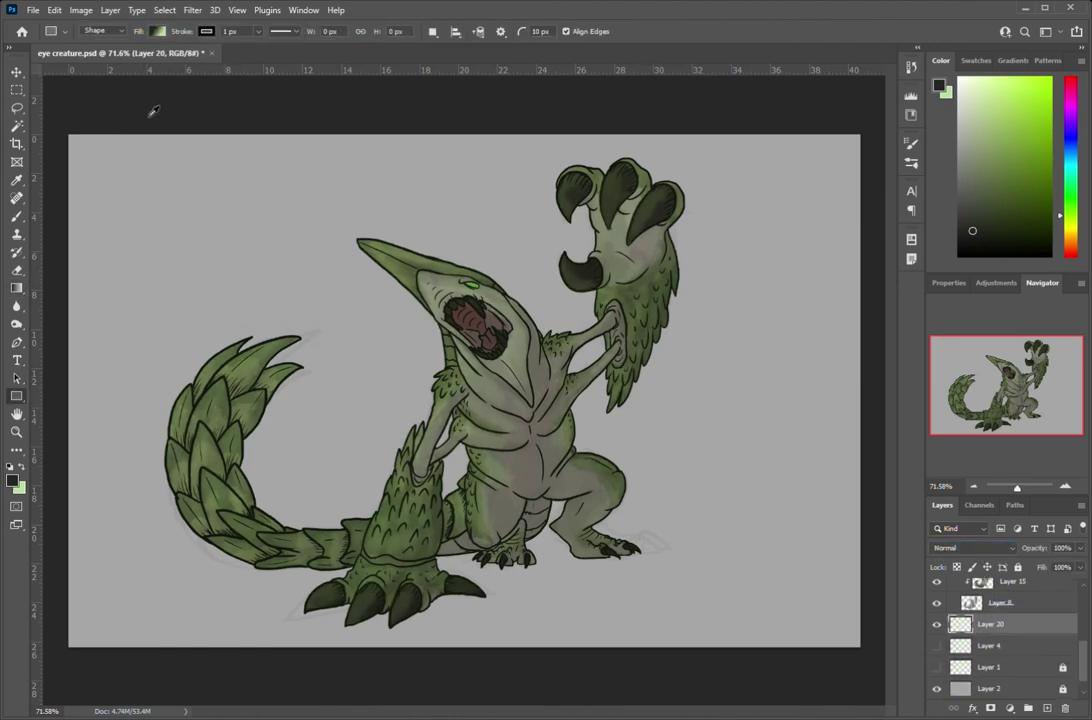
left_click_drag(346, 207, 736, 541)
key("v")
left_click_drag(684, 414, 587, 405)
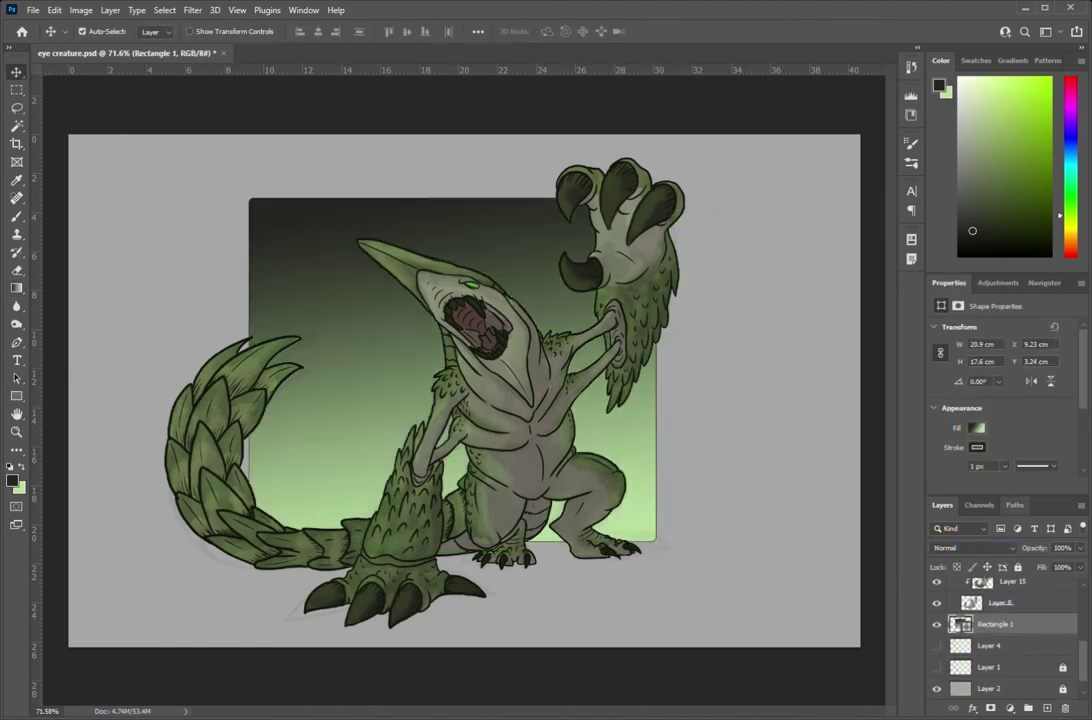
mouse_move(450, 370)
left_mouse_down()
mouse_move(550, 380)
mouse_move(562, 418)
left_mouse_up()
scroll(1037, 636, "up", 3)
key("ctrl+e")
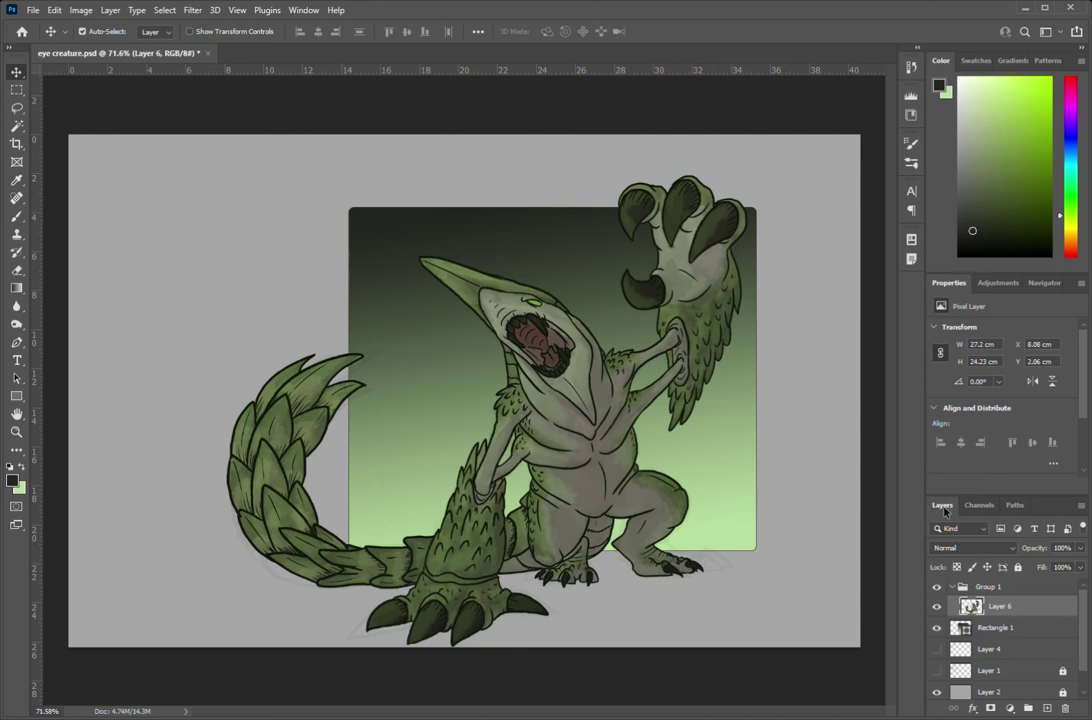
Step: Show the sketch Layer 4, enlarge and tilt it, and place it behind the creature
left_click(937, 649)
left_click_drag(990, 649, 990, 600)
key("ctrl+t")
mouse_move(306, 193)
left_mouse_down()
mouse_move(560, 298)
mouse_move(215, 244)
left_mouse_up()
key("Return")
key("ctrl+[")
key("ctrl+t")
left_click_drag(815, 295, 806, 273)
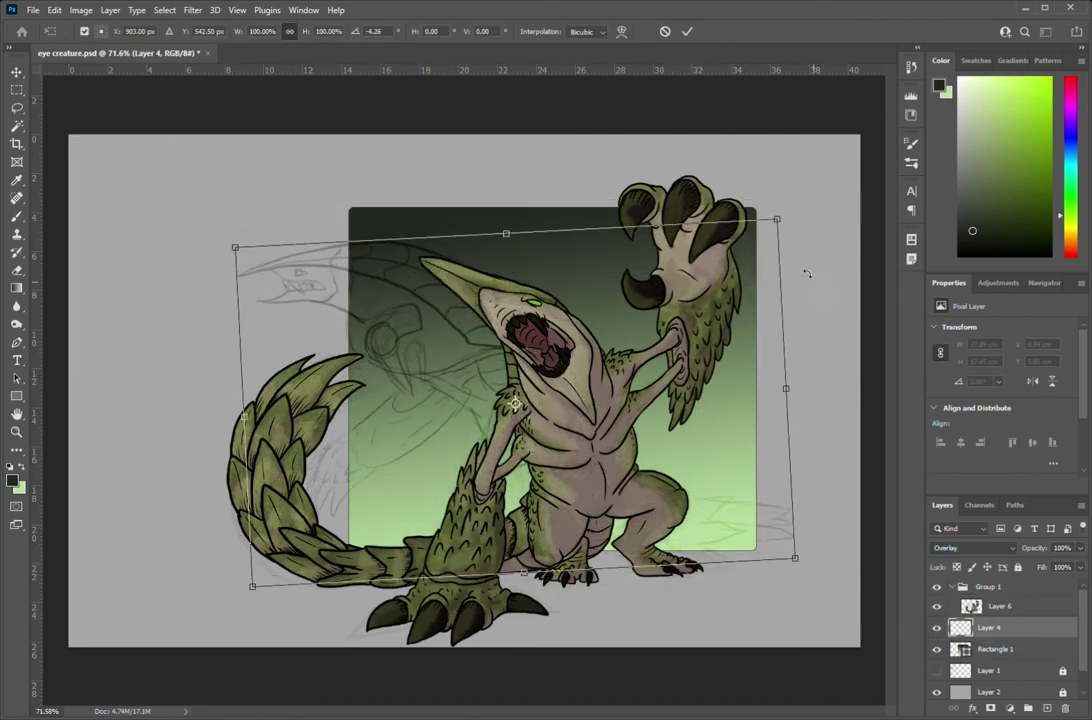
mouse_move(501, 343)
left_mouse_down()
mouse_move(391, 288)
mouse_move(432, 344)
left_mouse_up()
key("Return")
Step: Brush a light green signature on a new layer, shrink it into the corner, and duplicate it
left_click(995, 649)
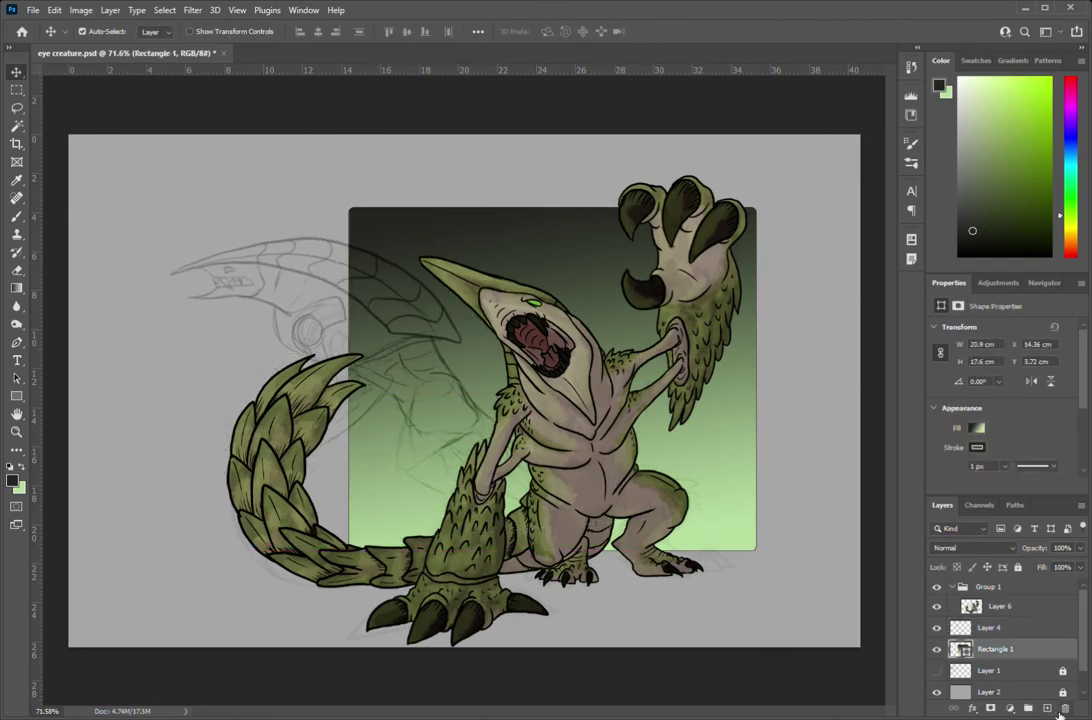
key("ctrl+shift+alt+n")
key("b")
key("x")
left_click_drag(210, 321, 255, 215)
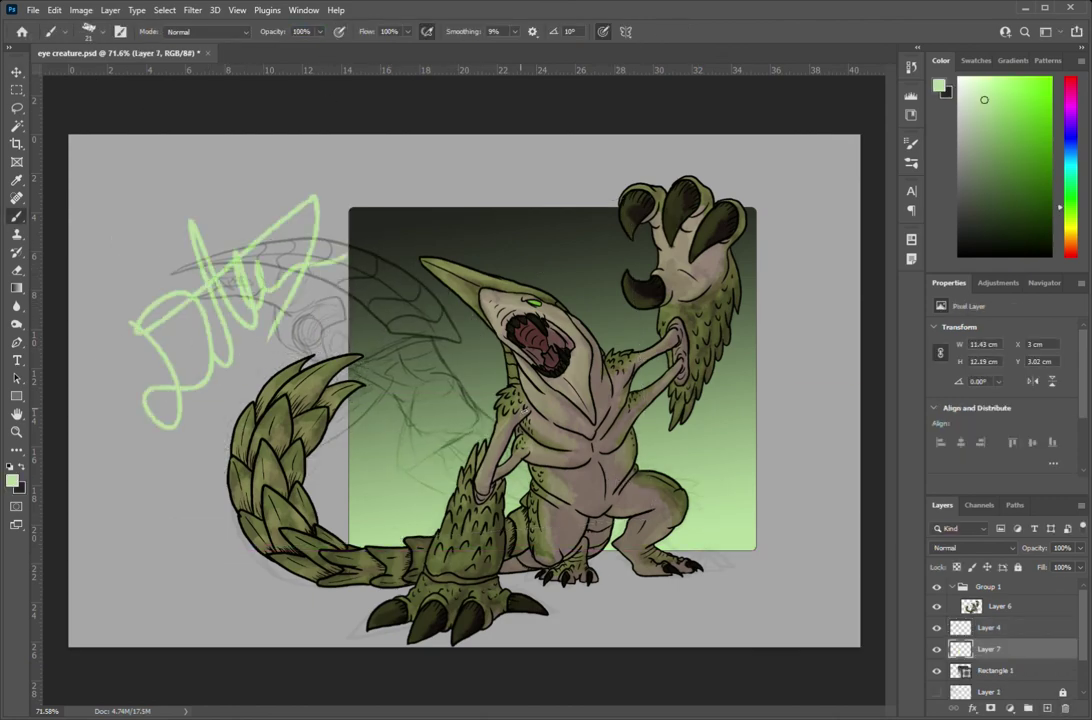
key("ctrl+t")
left_click_drag(160, 300, 560, 210)
mouse_move(610, 250)
left_mouse_down()
mouse_move(570, 215)
mouse_move(448, 468)
mouse_move(397, 515)
left_mouse_up()
key("Return")
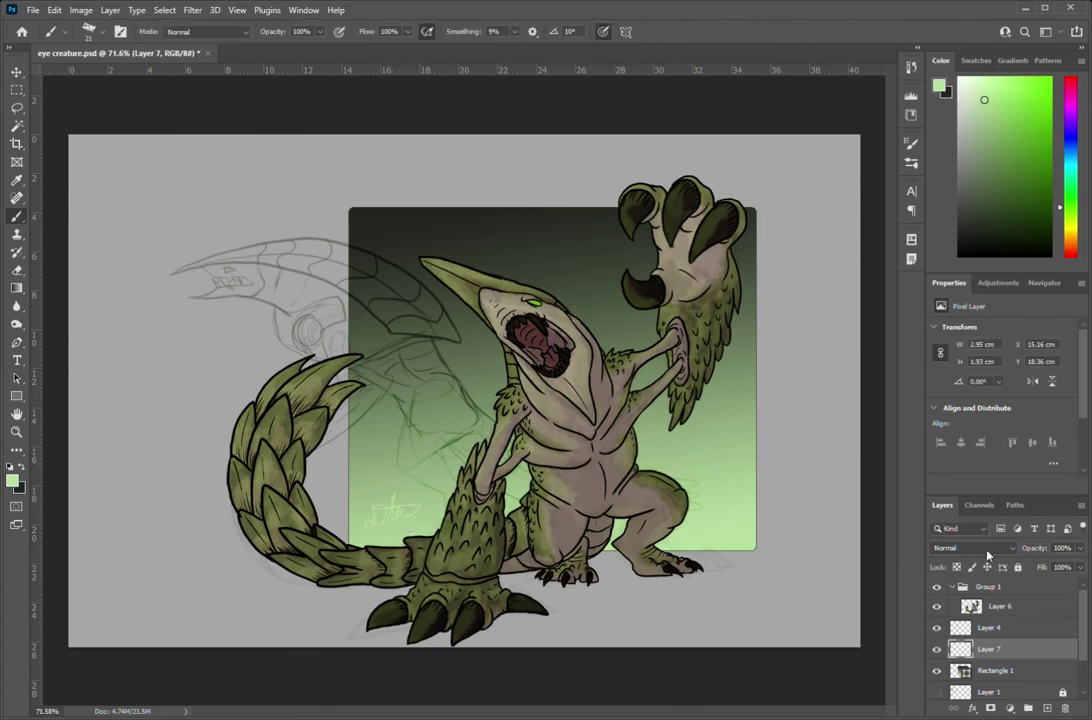
key("ctrl+j")
Step: Stretch the green panel leftward and adjust positions of the creature, panel, sketch and signature copy
left_click(16, 72)
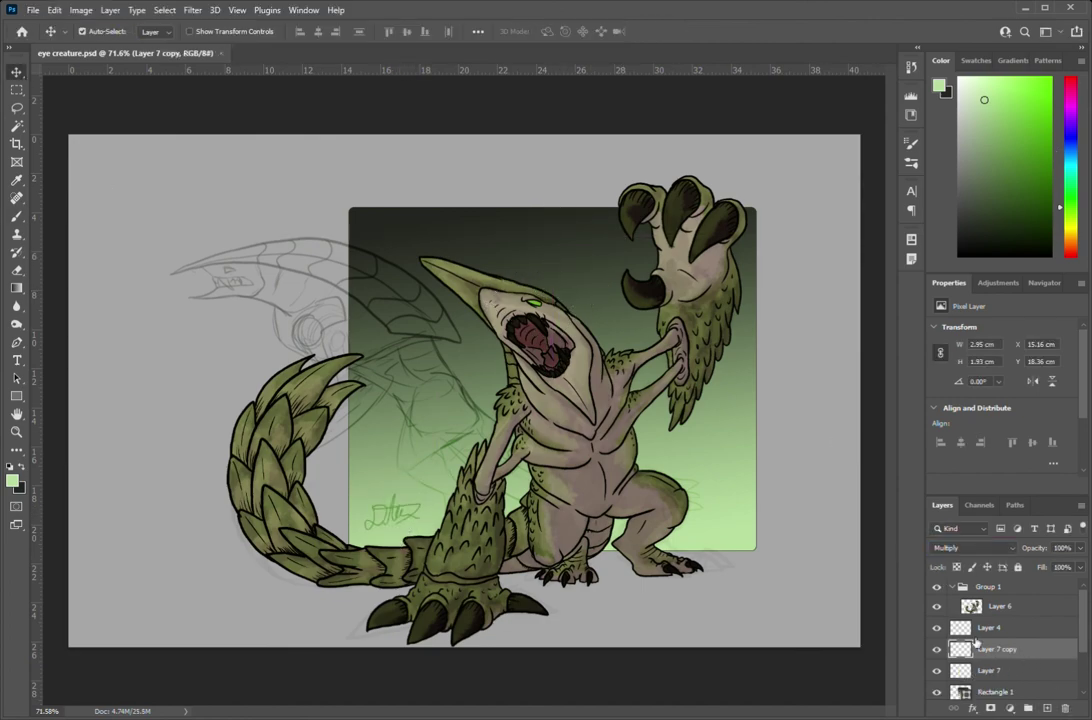
left_click(995, 691)
left_click_drag(349, 378, 136, 378)
key("Return")
left_click_drag(594, 450, 585, 435)
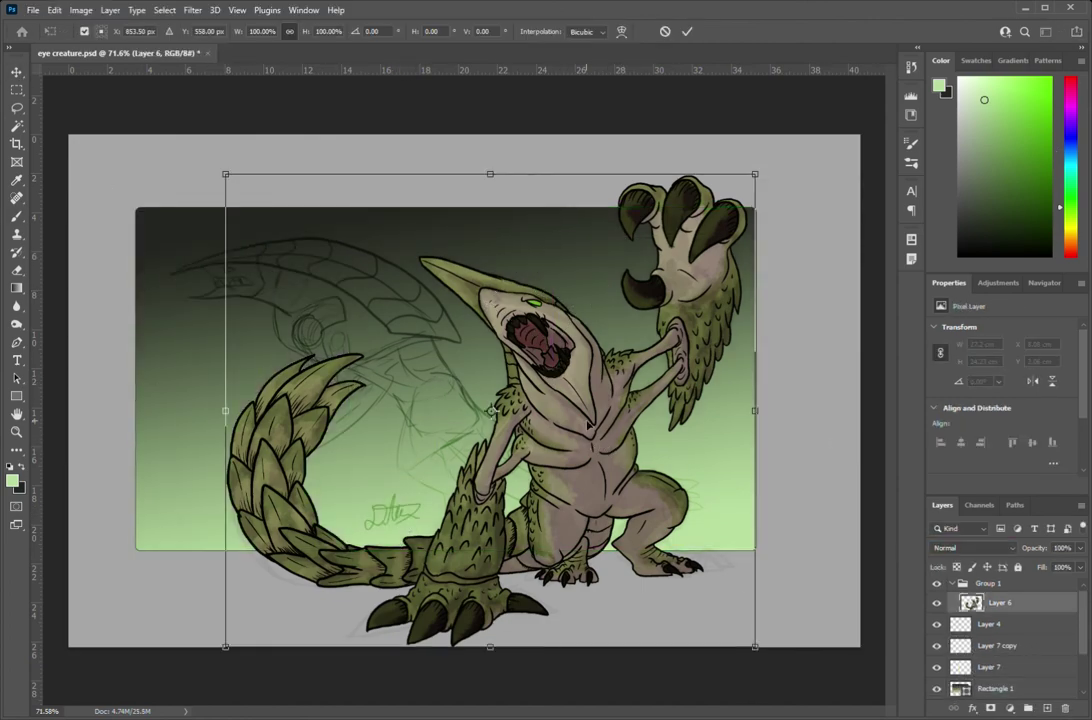
left_click(995, 688)
left_click_drag(417, 532, 420, 520)
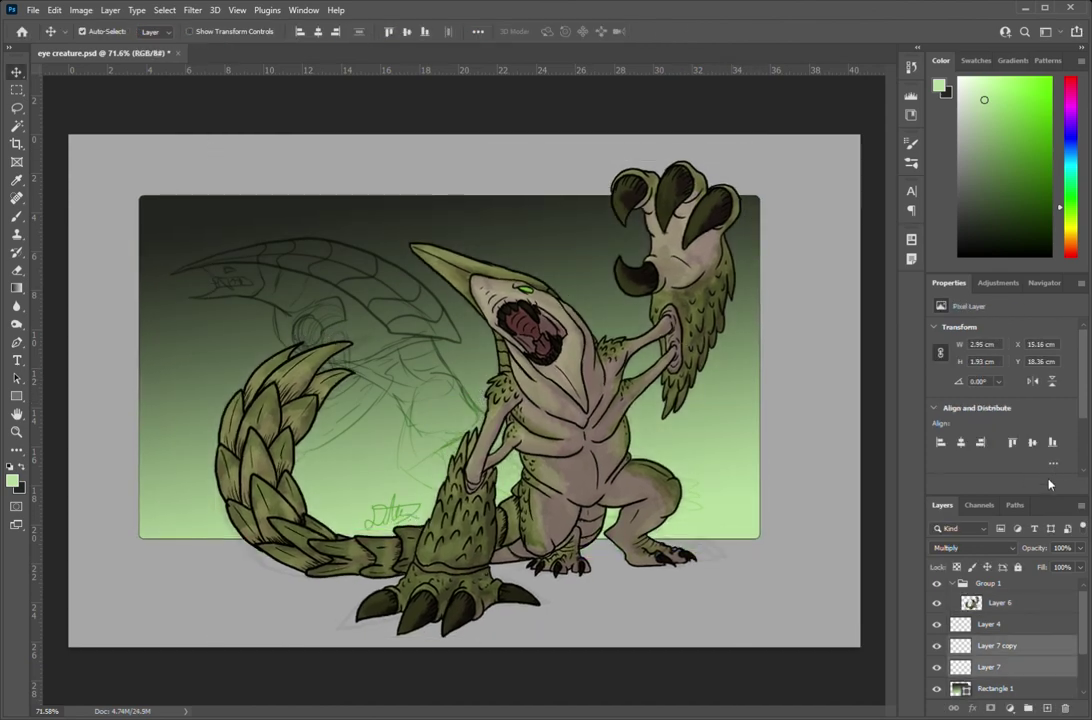
left_click_drag(300, 300, 290, 285)
left_click(1010, 646)
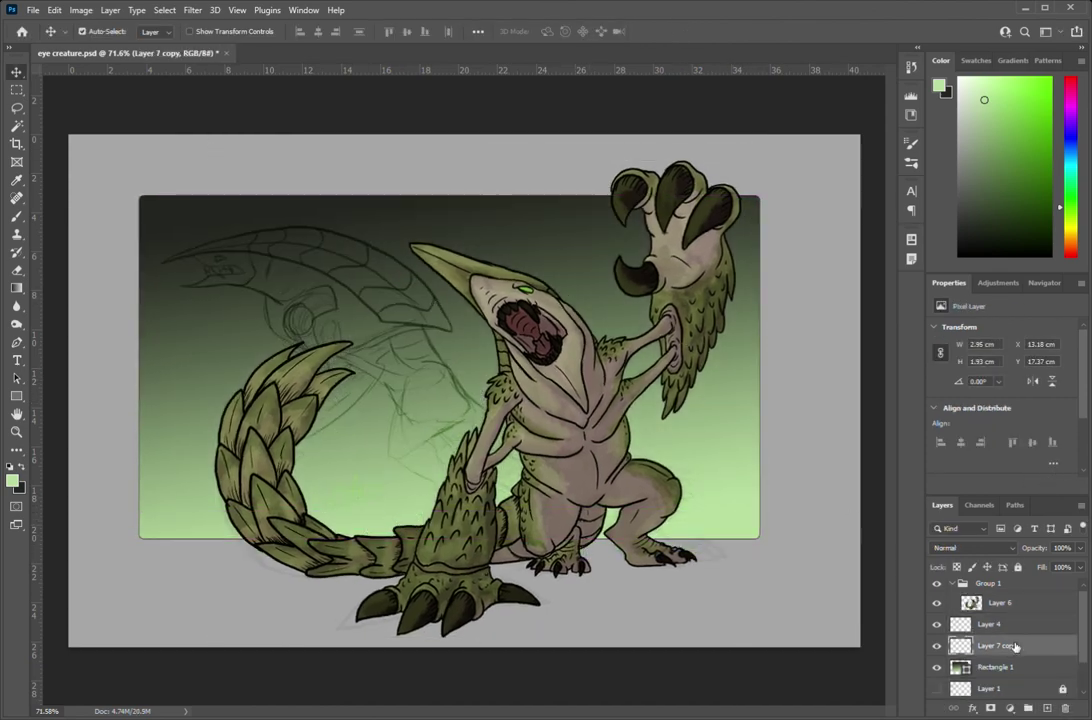
left_click_drag(352, 492, 180, 513)
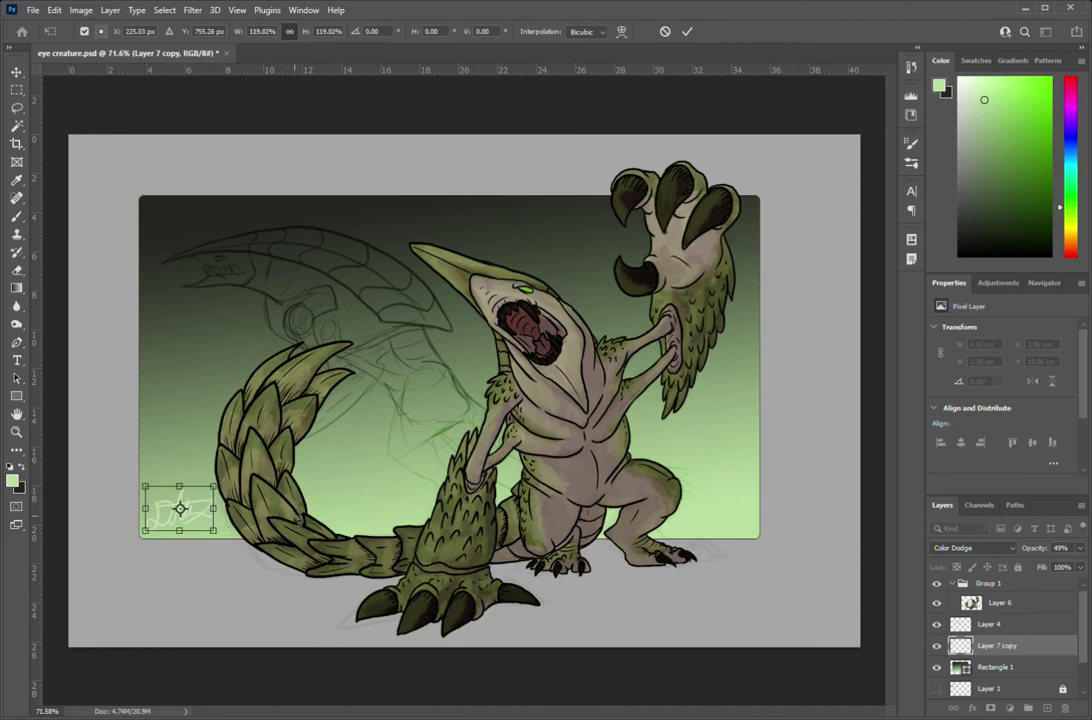
scroll(946, 676, "down", 2)
left_click(960, 667)
Step: Fill a new layer above the background with a light green-to-grey gradient at reduced opacity
left_click(1046, 708)
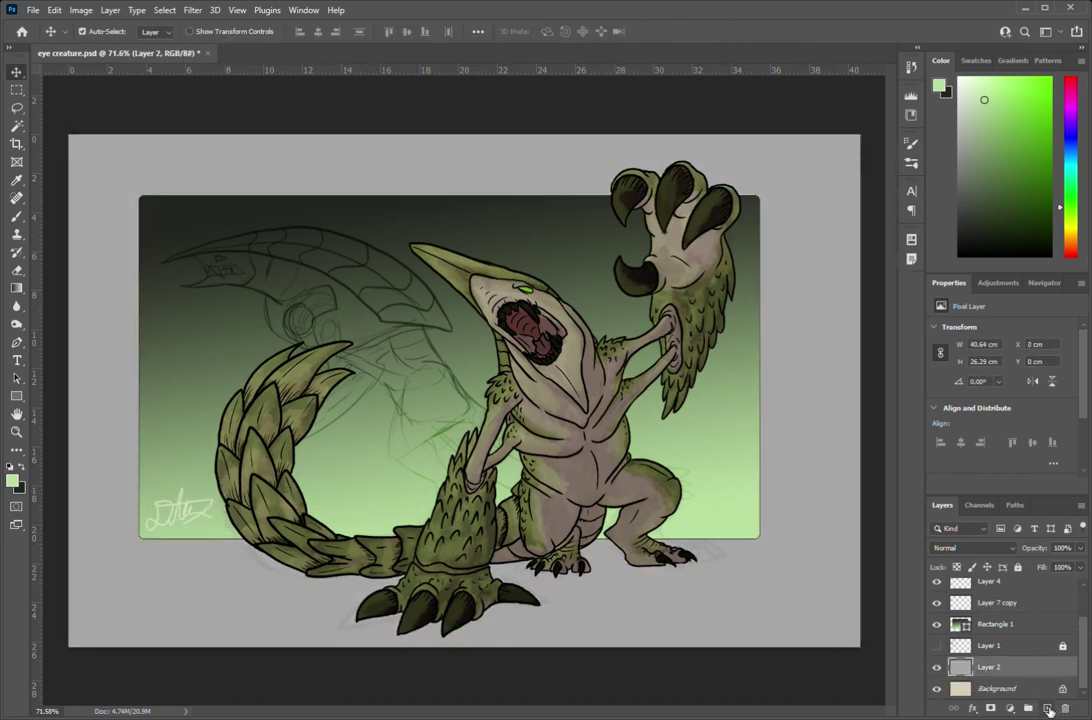
key("g")
left_click_drag(438, 157, 466, 250)
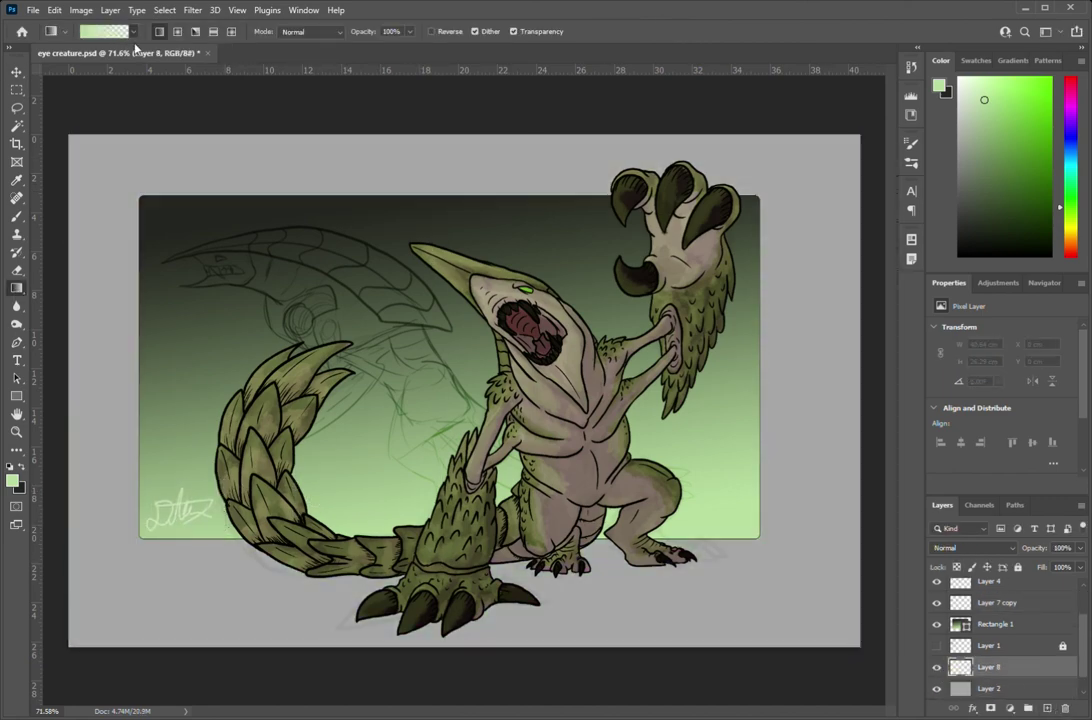
left_click(972, 548)
left_click_drag(1080, 548, 1044, 568)
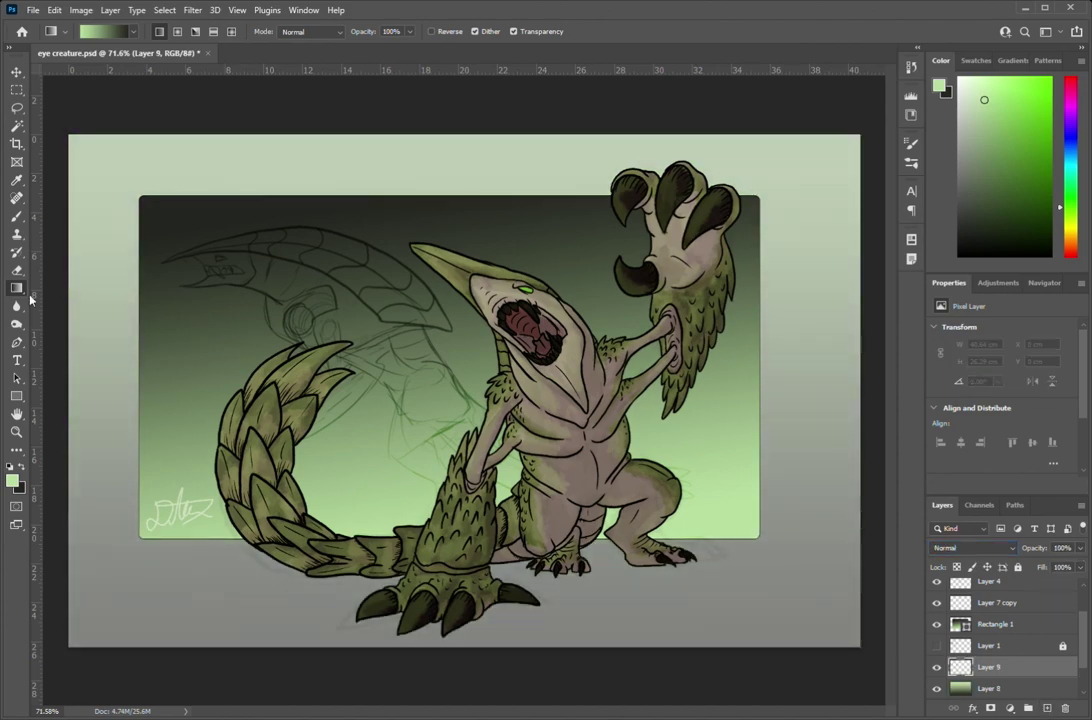
Step: Brush a soft dark ground shadow beneath the creature's feet
key("b")
key("x")
left_click_drag(443, 627, 525, 645)
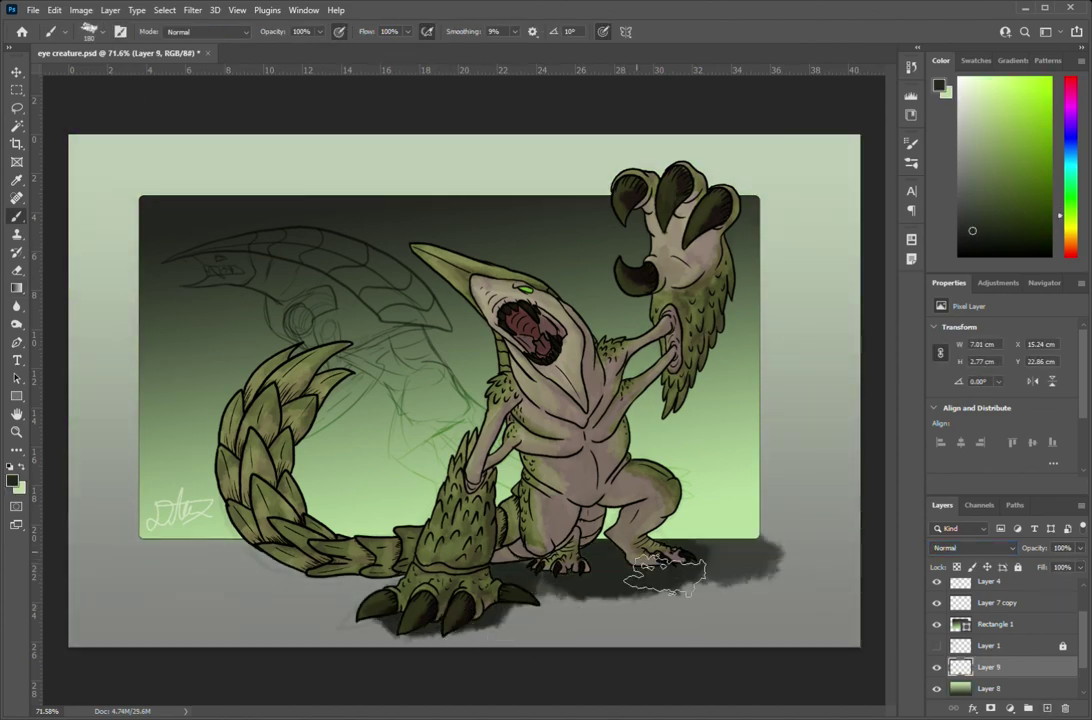
scroll(978, 549, "down", 12)
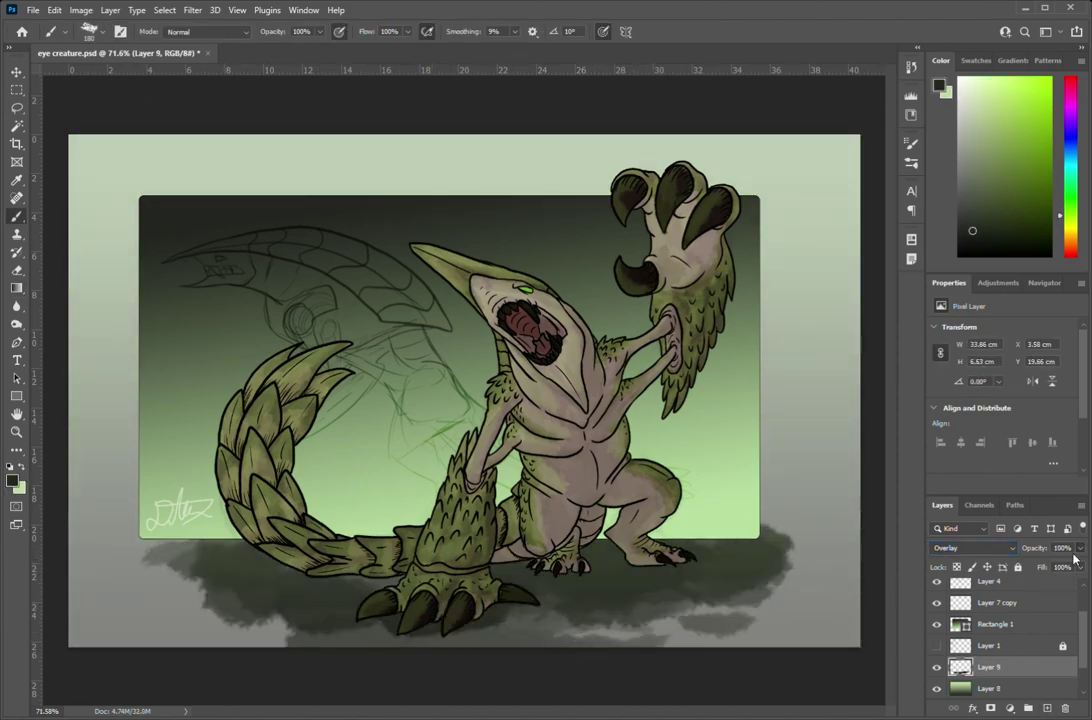